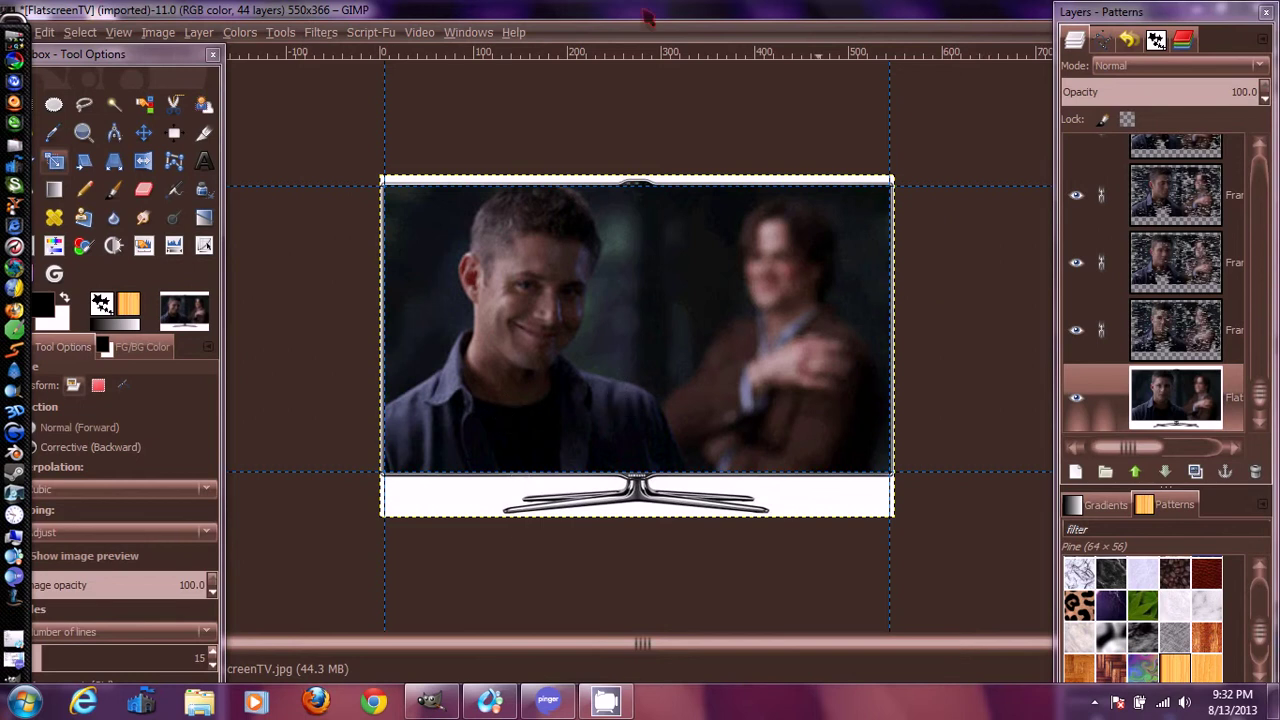
# Play back the 44-frame TV animation in the animation playback preview, and close the preview.
pyautogui.click(328, 34)
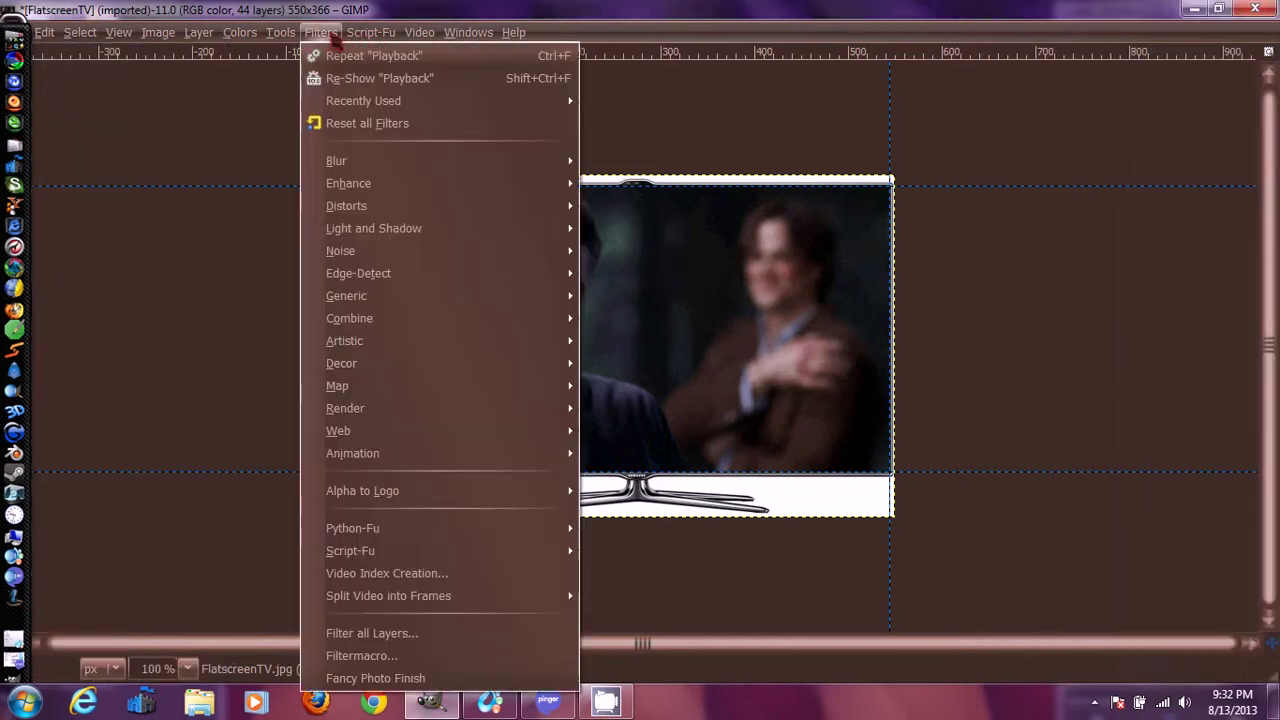
pyautogui.moveTo(424, 455)
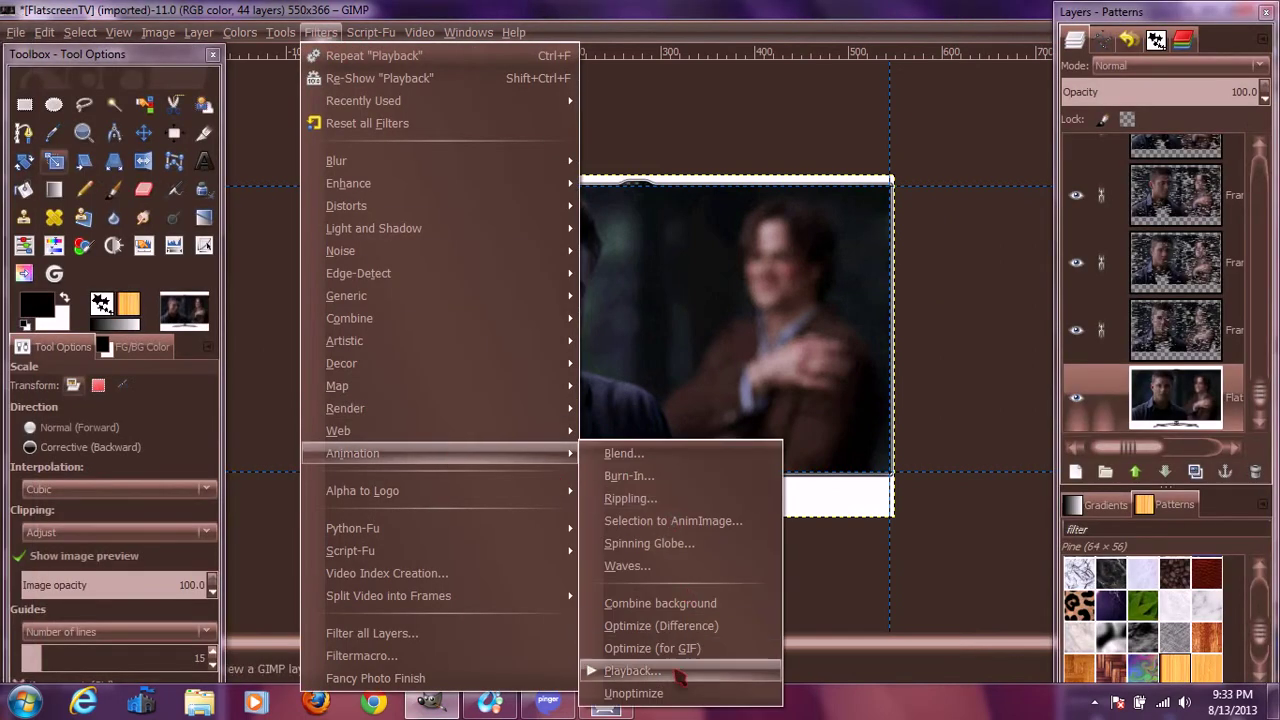
pyautogui.click(640, 671)
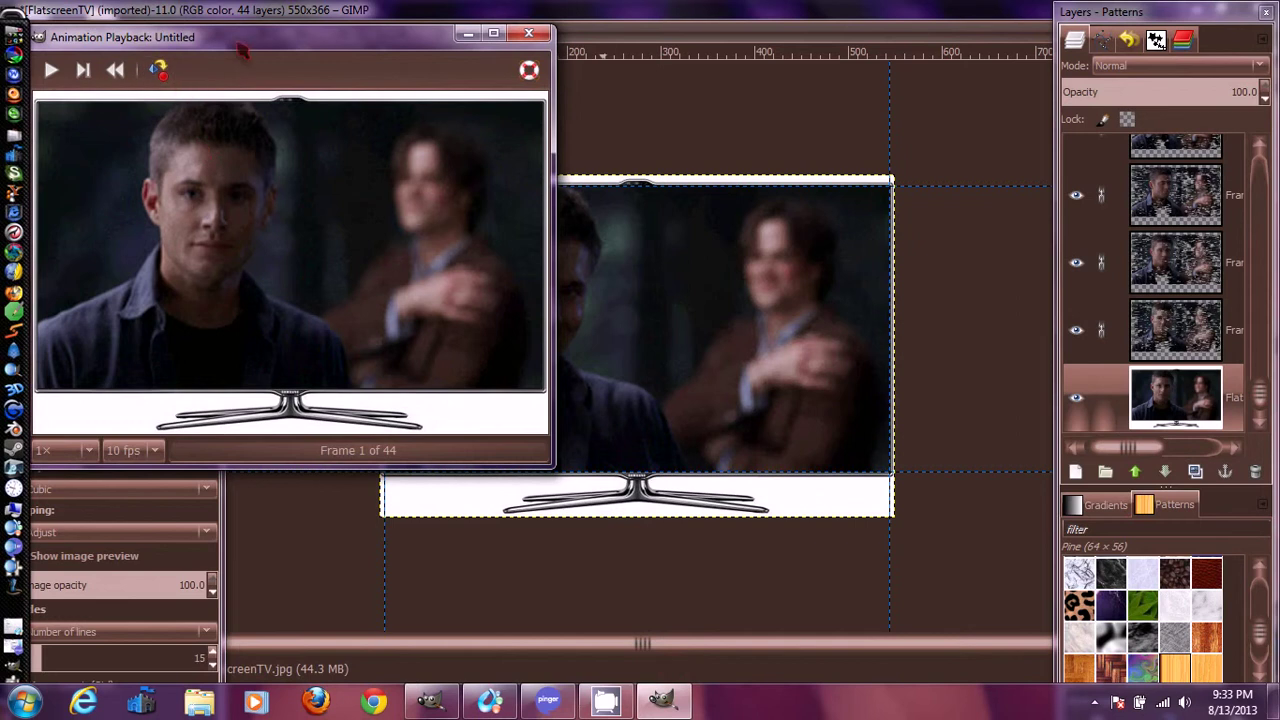
pyautogui.moveTo(240, 38); pyautogui.dragTo(564, 76)
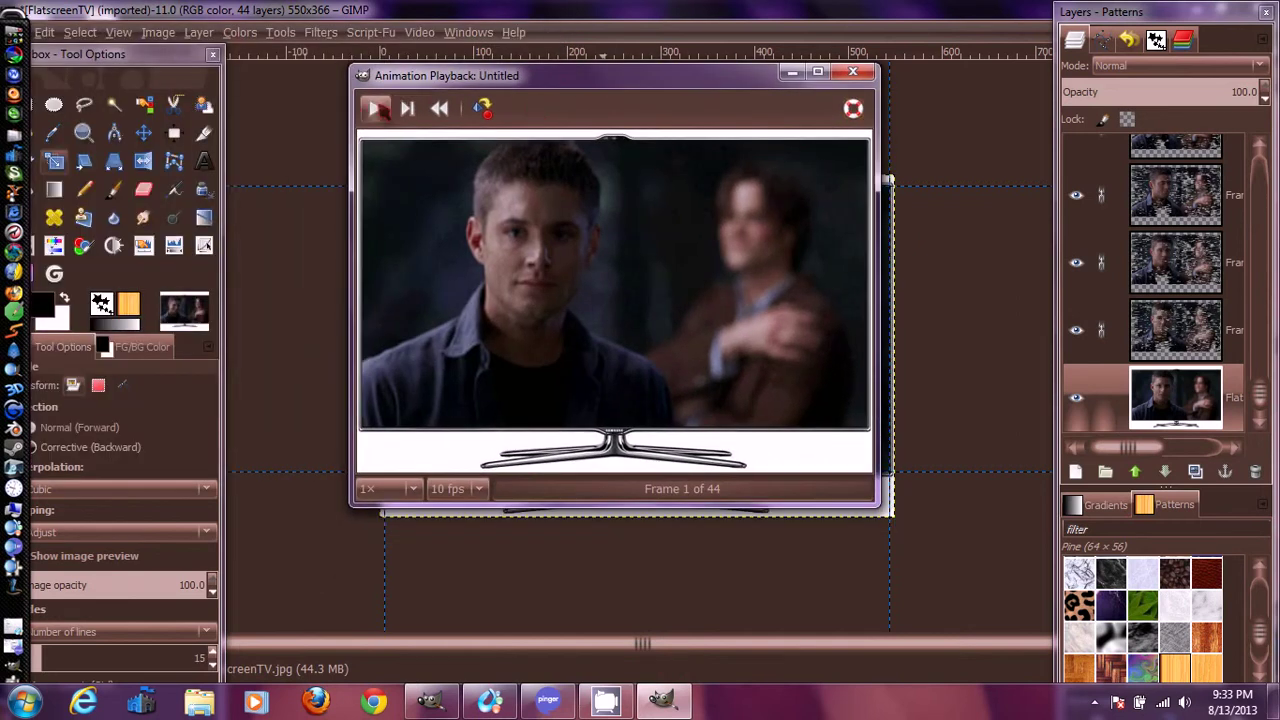
pyautogui.click(377, 109)
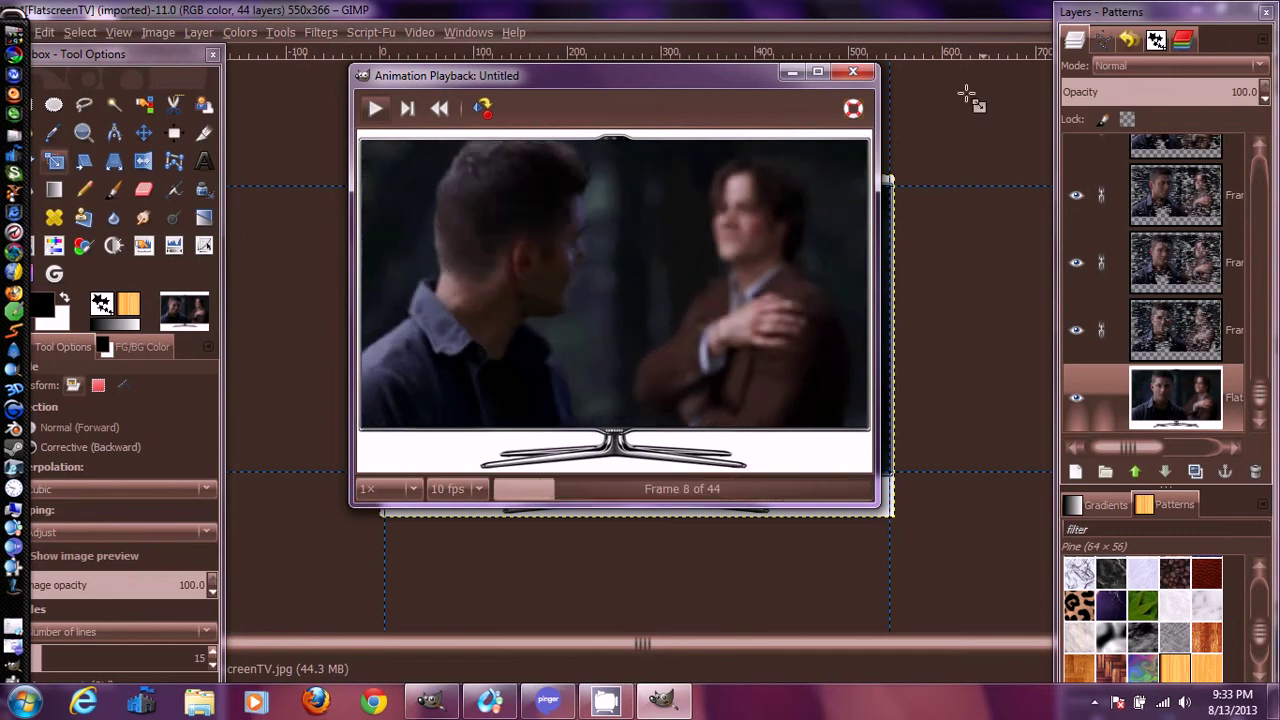
pyautogui.click(852, 72)
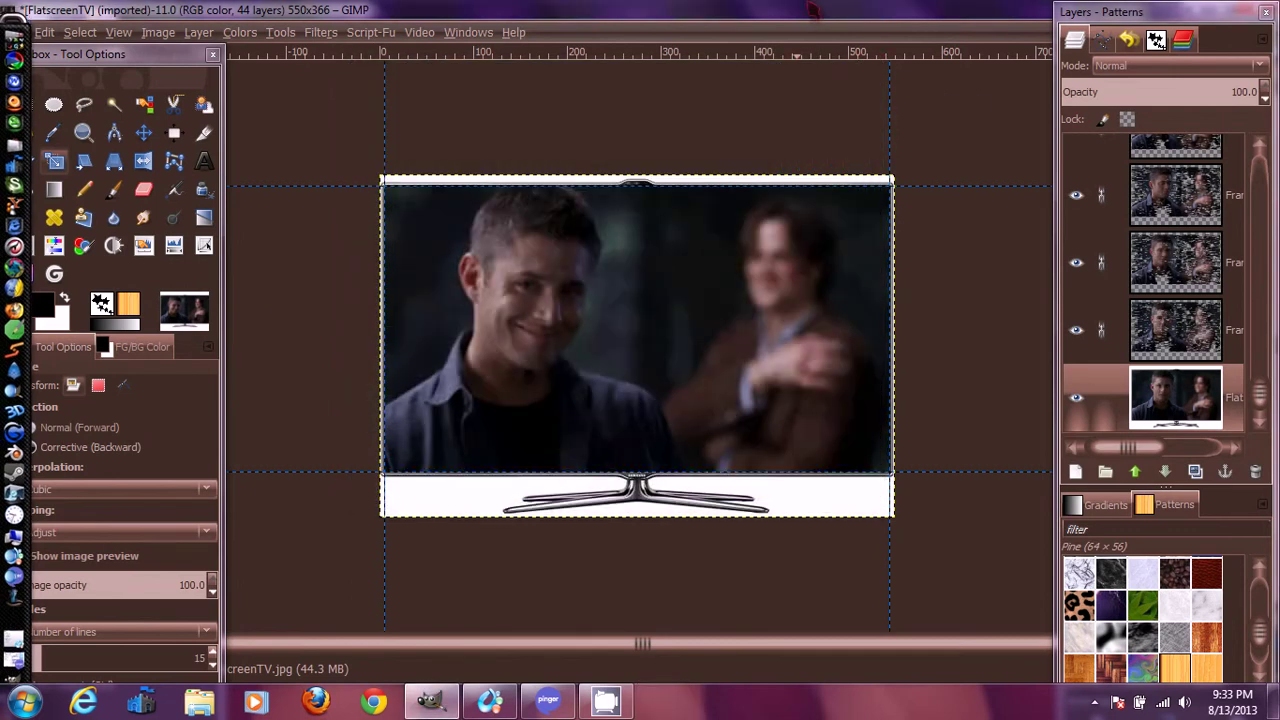
# Close the finished FlatscreenTV animation image without saving and reposition the empty main window between the docks.
pyautogui.doubleClick(838, 12)
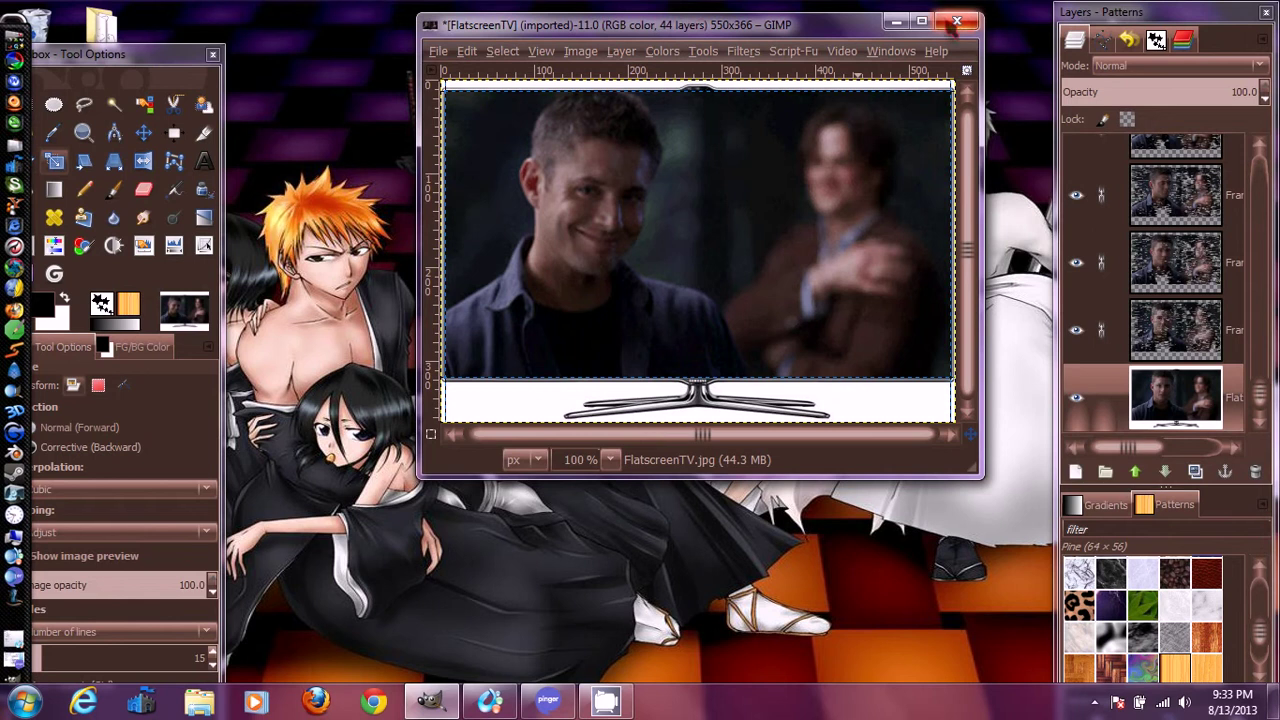
pyautogui.click(957, 22)
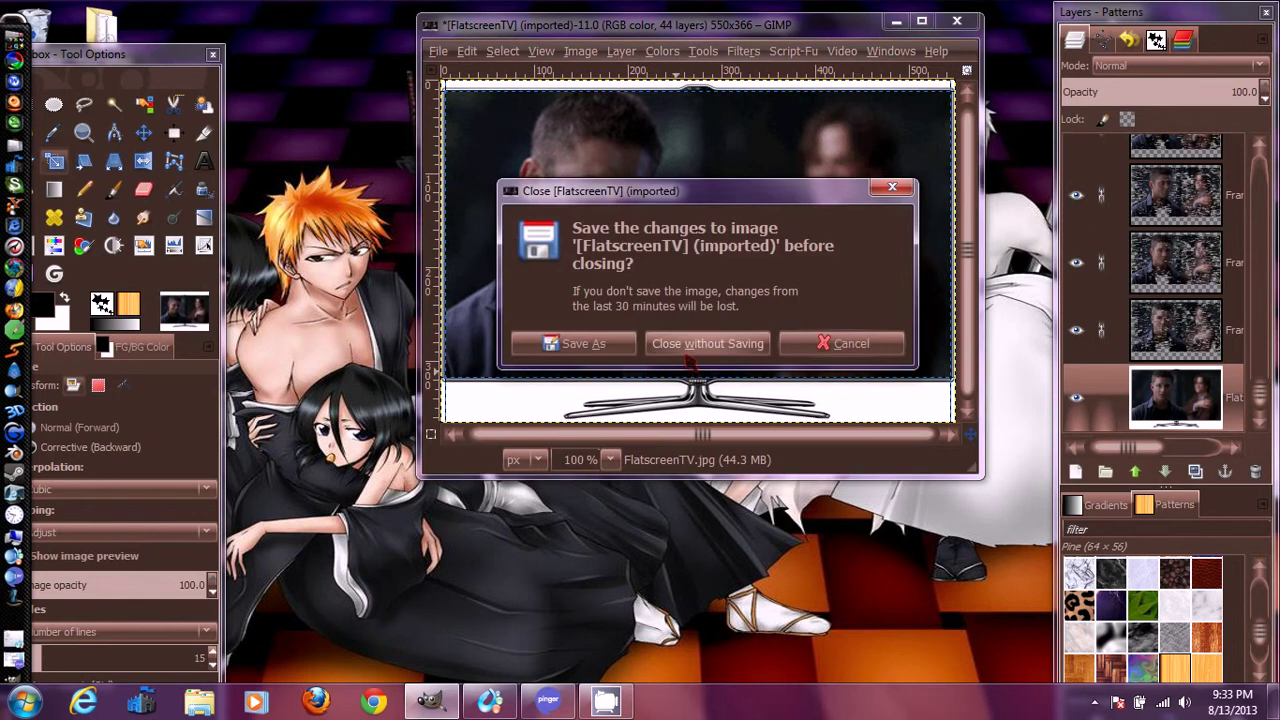
pyautogui.click(692, 343)
pyautogui.moveTo(912, 25); pyautogui.dragTo(733, 22)
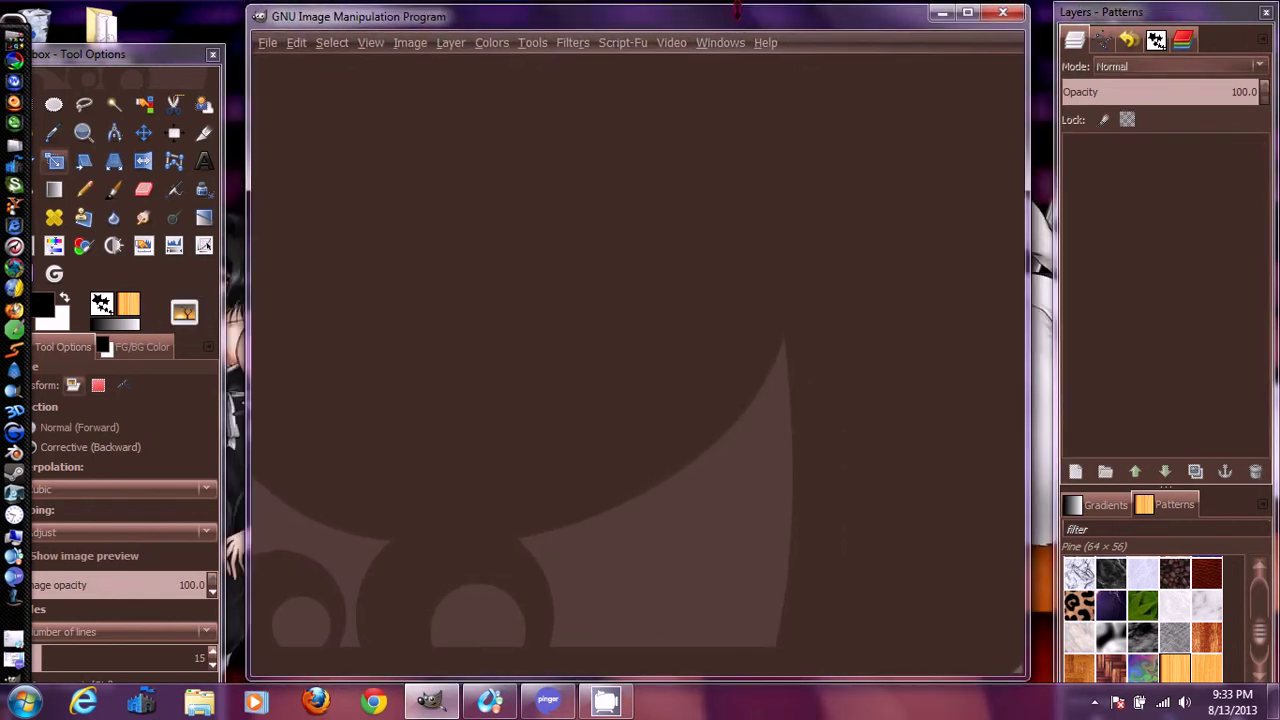
# Open FlatscreenTV.jpg from the Gimp Tutorial folder.
pyautogui.click(268, 44)
pyautogui.click(313, 116)
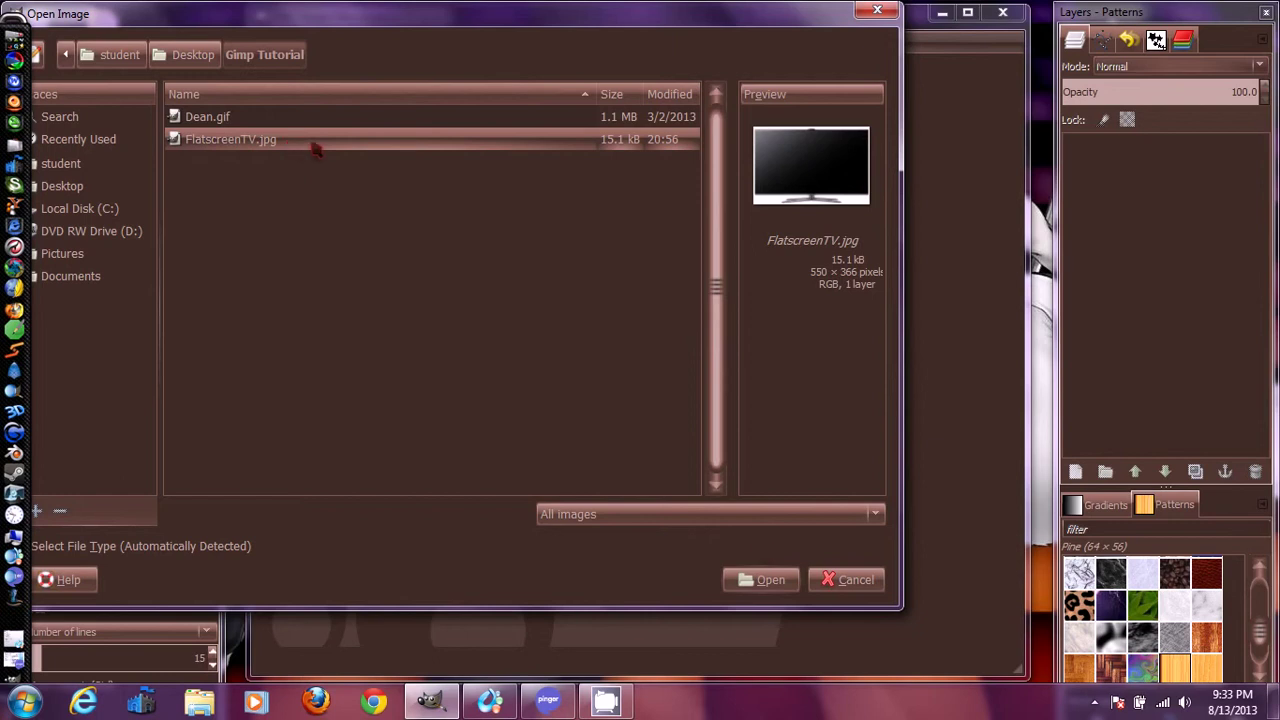
pyautogui.click(769, 586)
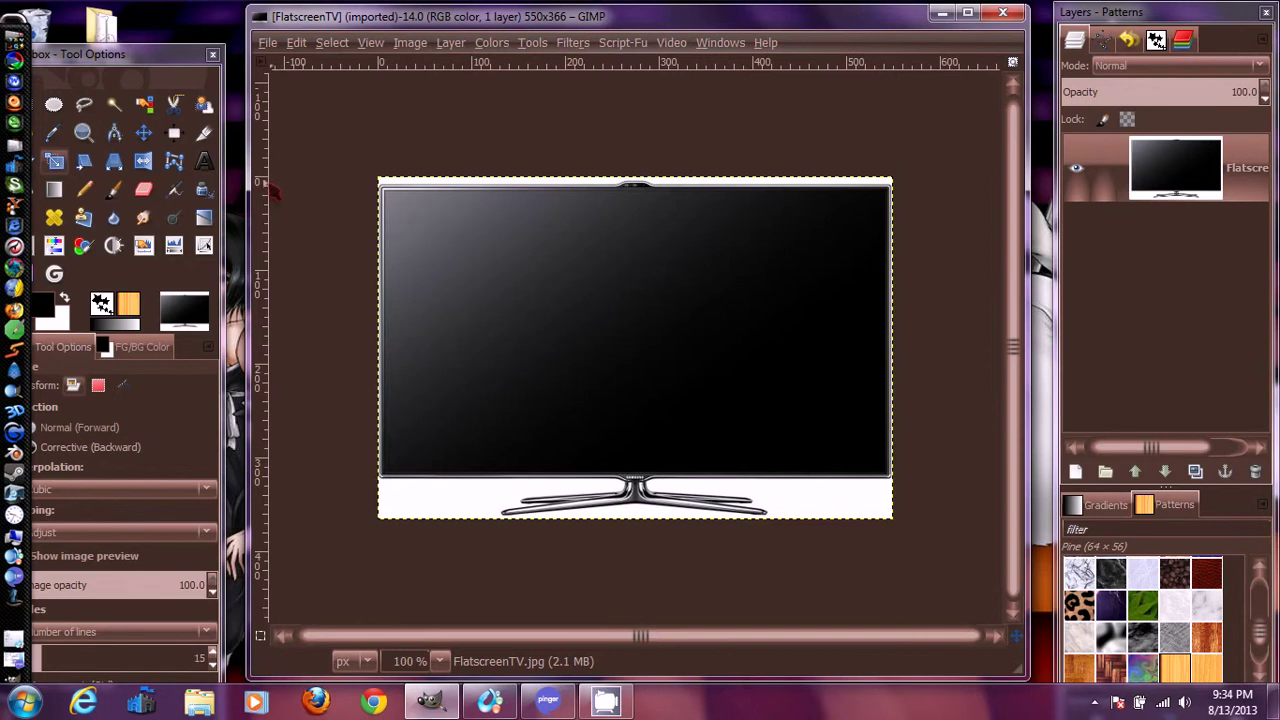
# Add a vertical guide near the TV's right edge at about 543 px and inspect it at 200% zoom.
pyautogui.moveTo(269, 191); pyautogui.dragTo(893, 323)
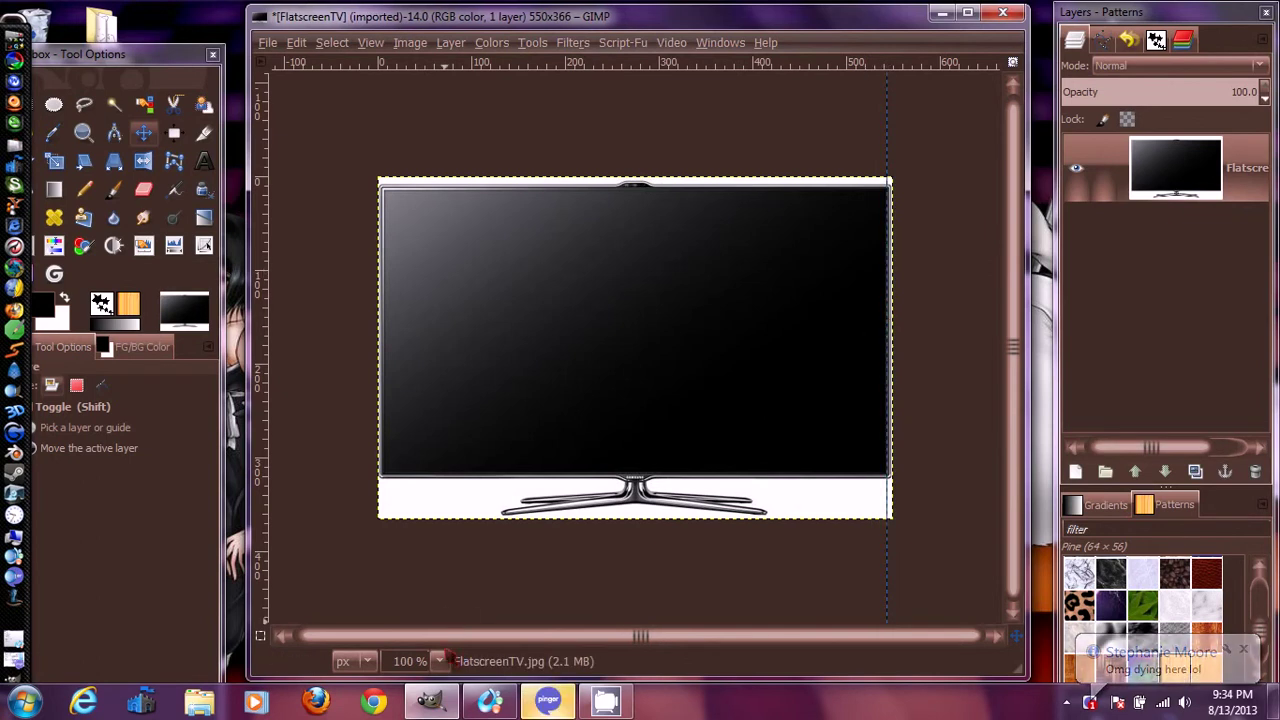
pyautogui.click(446, 662)
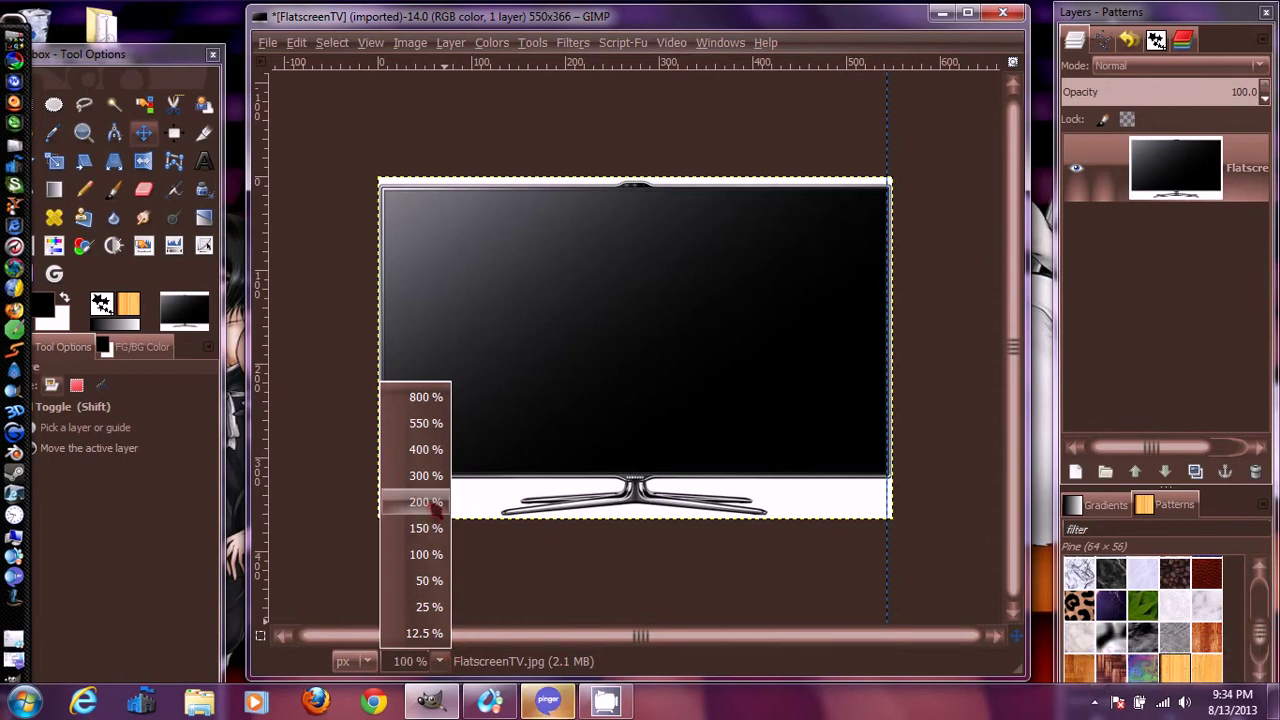
pyautogui.press('Escape')
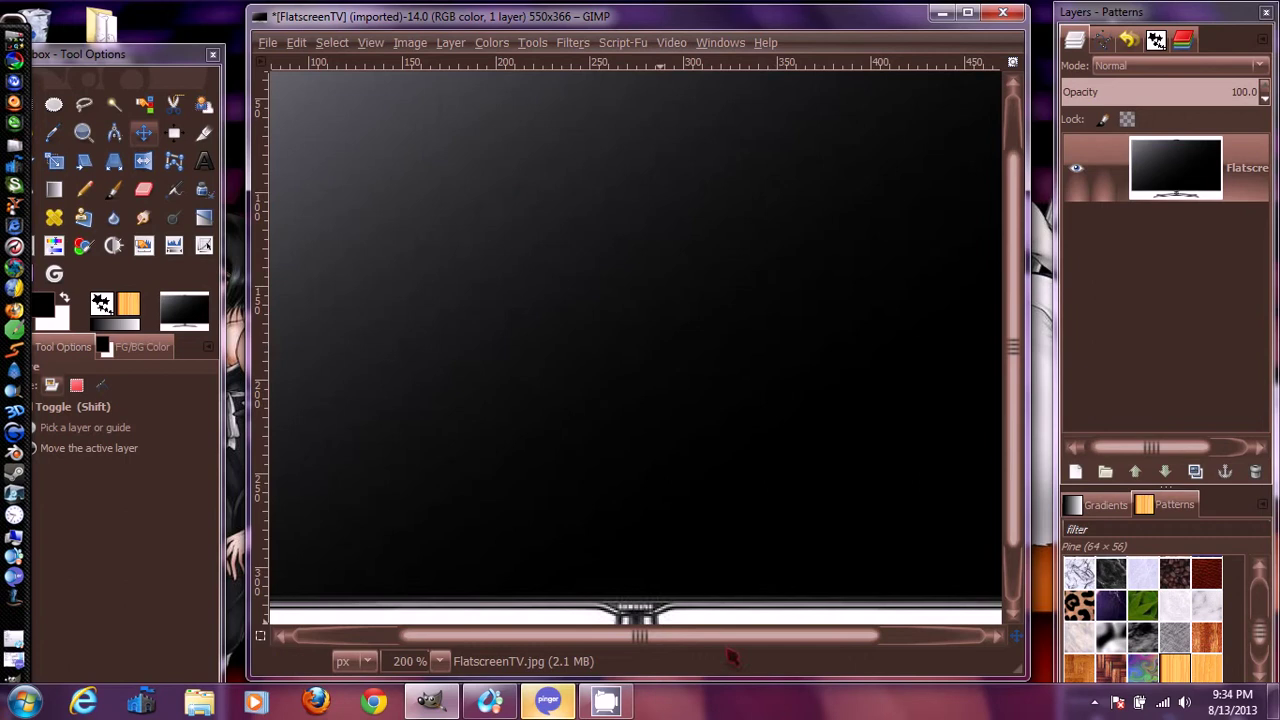
pyautogui.moveTo(693, 640); pyautogui.dragTo(793, 640)
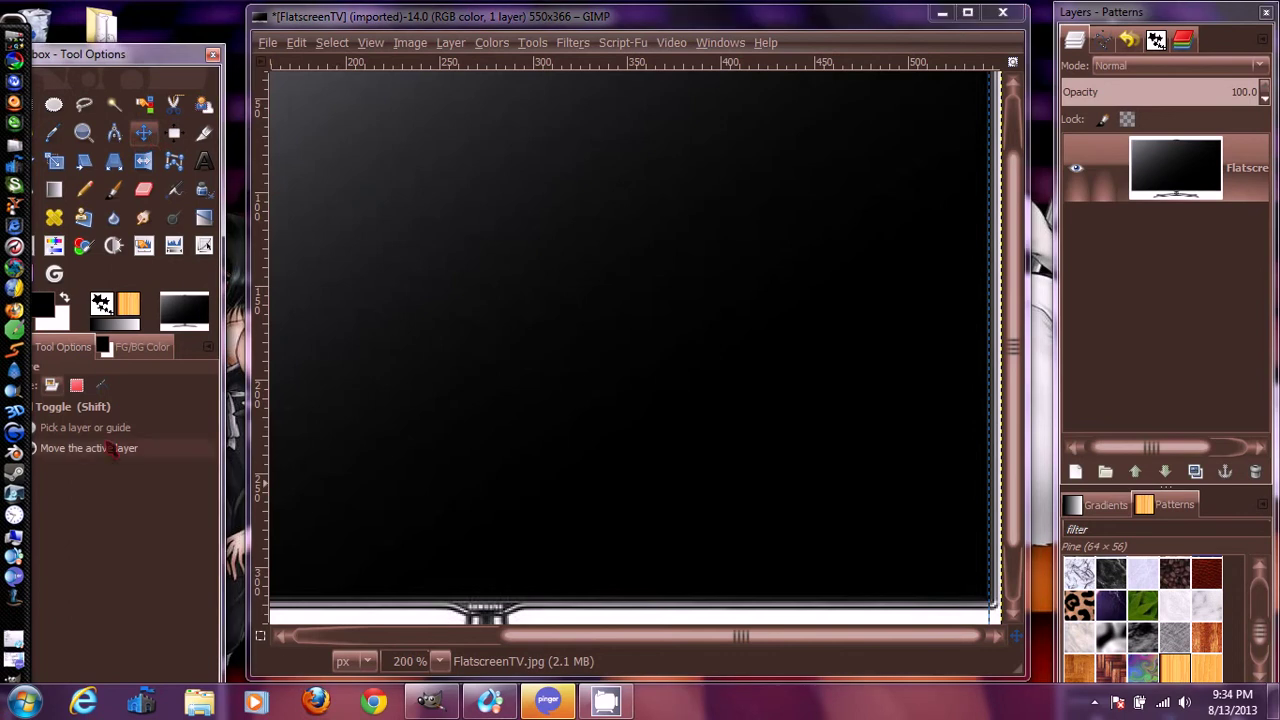
# Try toggling the Move tool between moving the active layer and picking a layer or guide.
pyautogui.moveTo(130, 62); pyautogui.dragTo(166, 57)
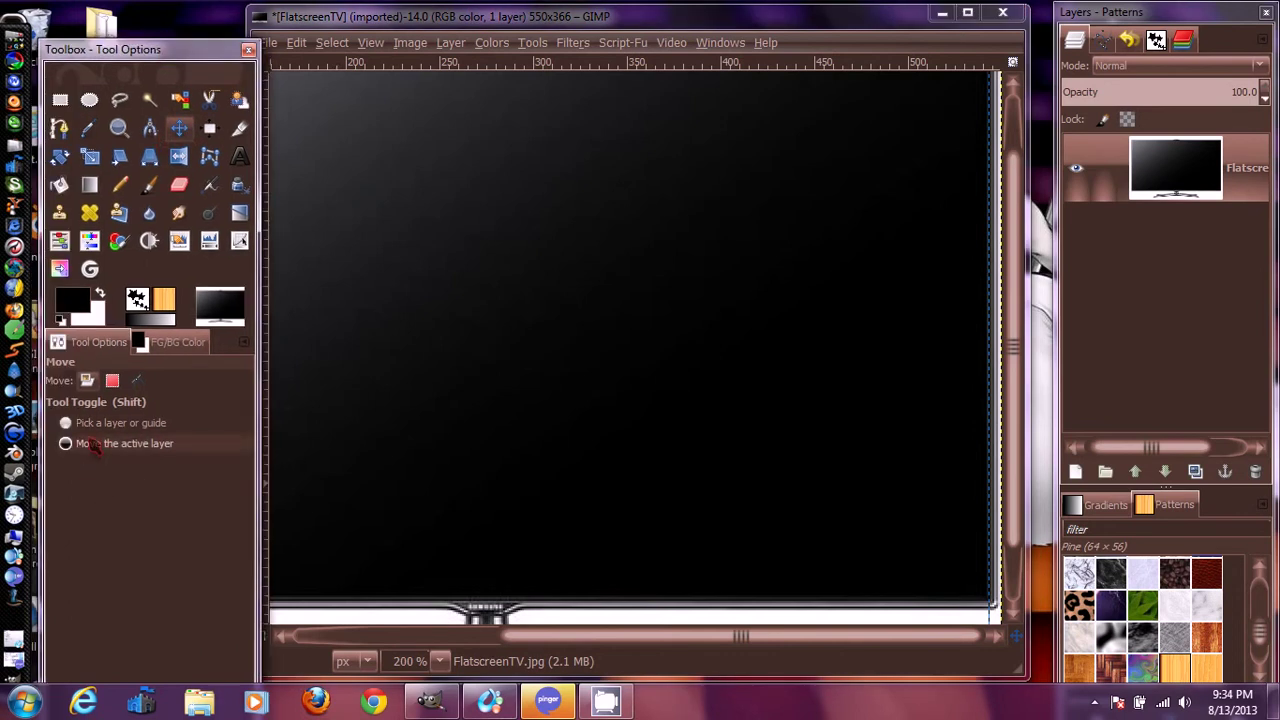
pyautogui.press('shift')
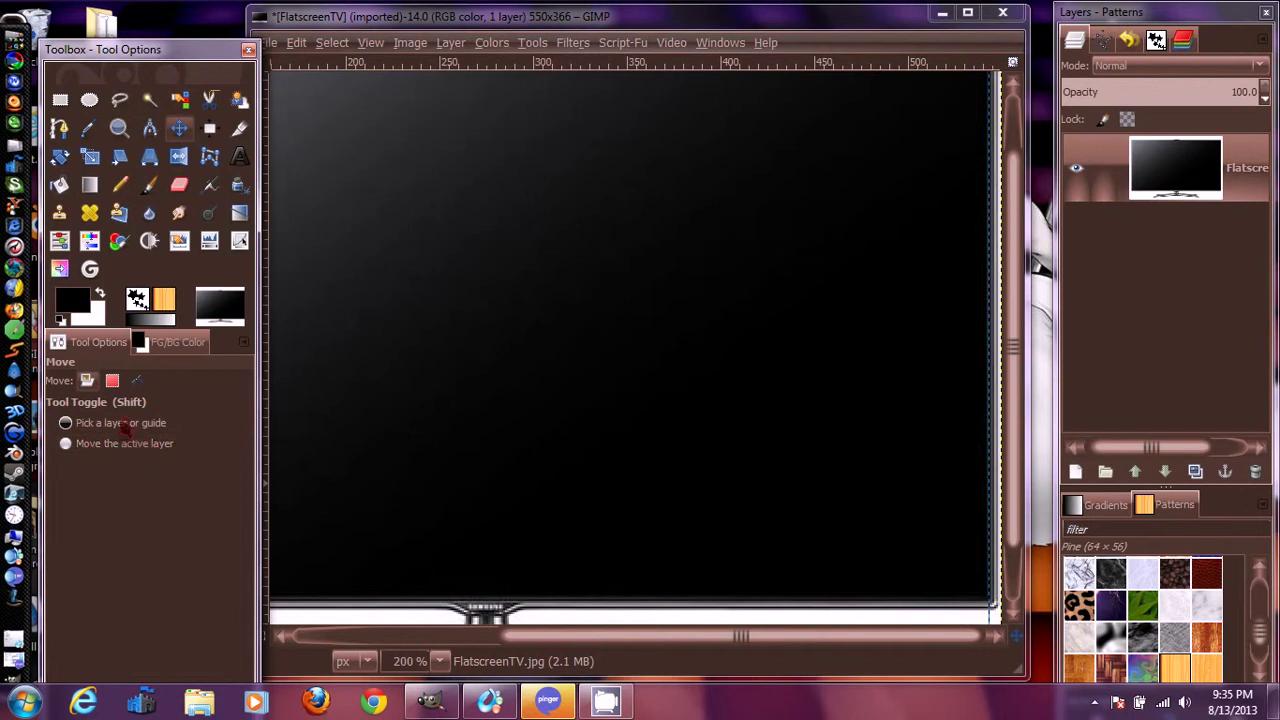
pyautogui.press('shift')
pyautogui.moveTo(155, 57); pyautogui.dragTo(112, 35)
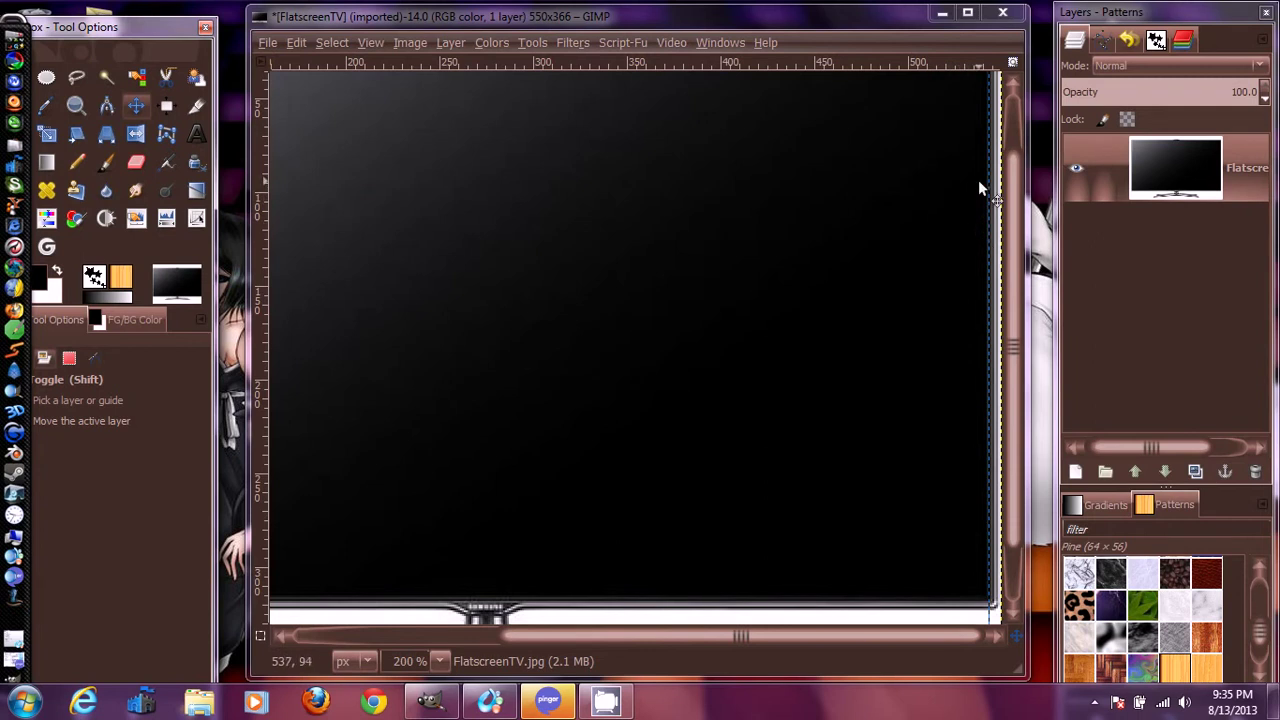
pyautogui.click(969, 14)
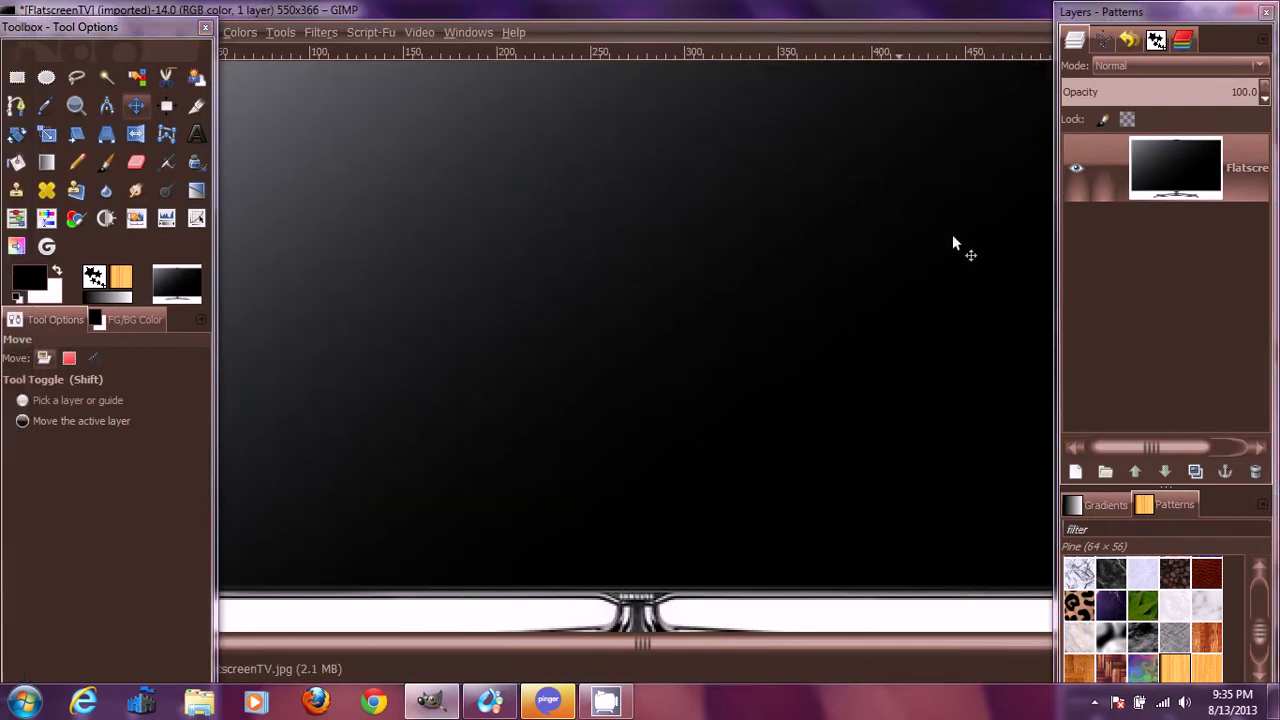
pyautogui.moveTo(953, 263); pyautogui.dragTo(662, 282)
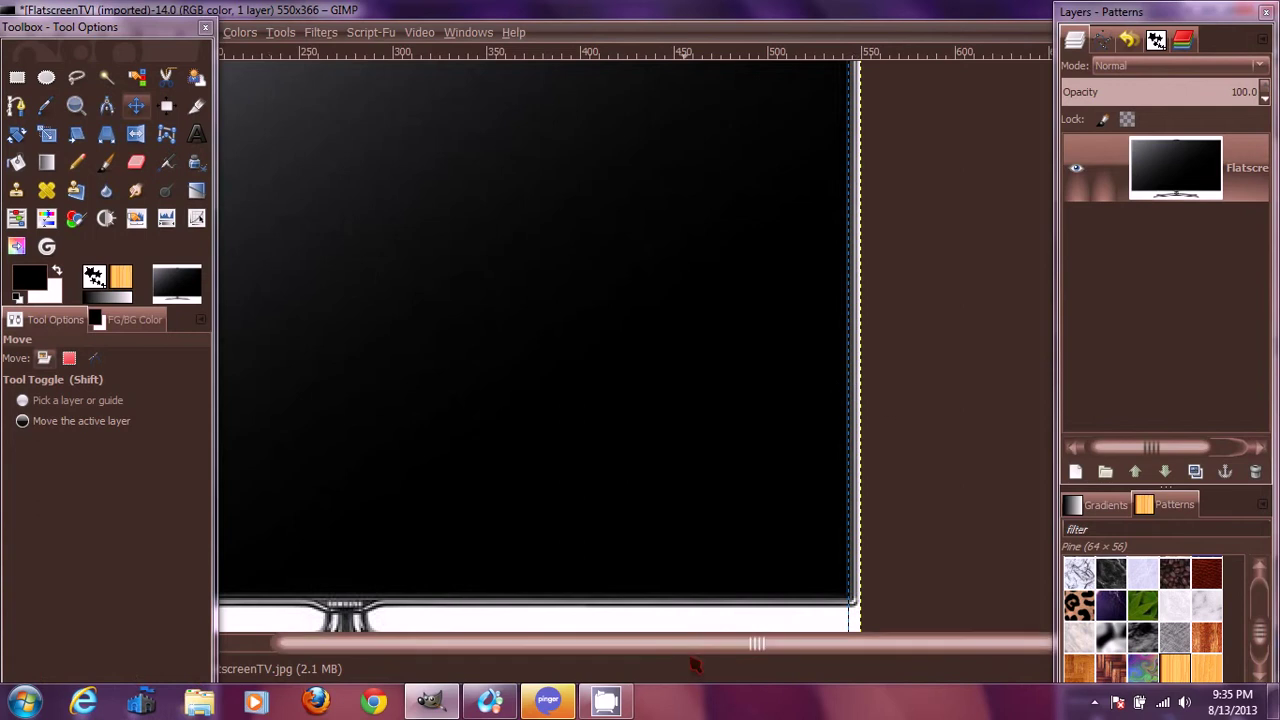
pyautogui.hscroll(-3, 700, 650)
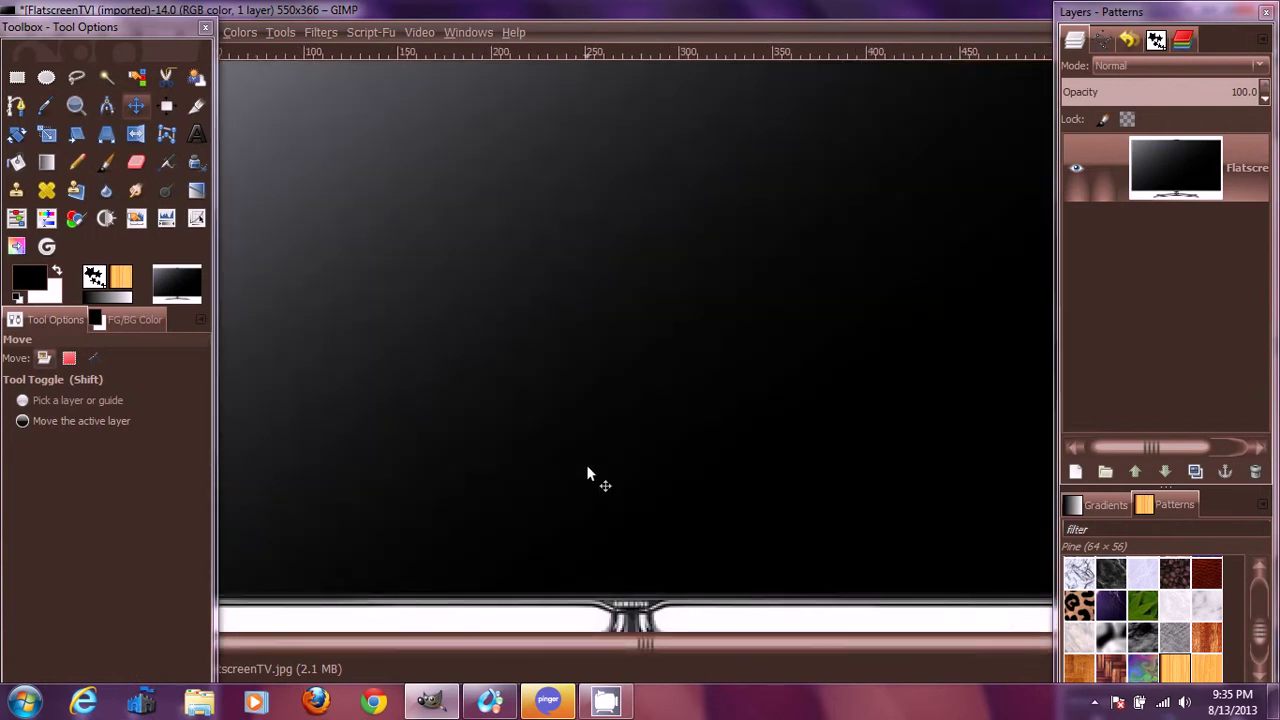
pyautogui.moveTo(945, 15); pyautogui.dragTo(762, 12)
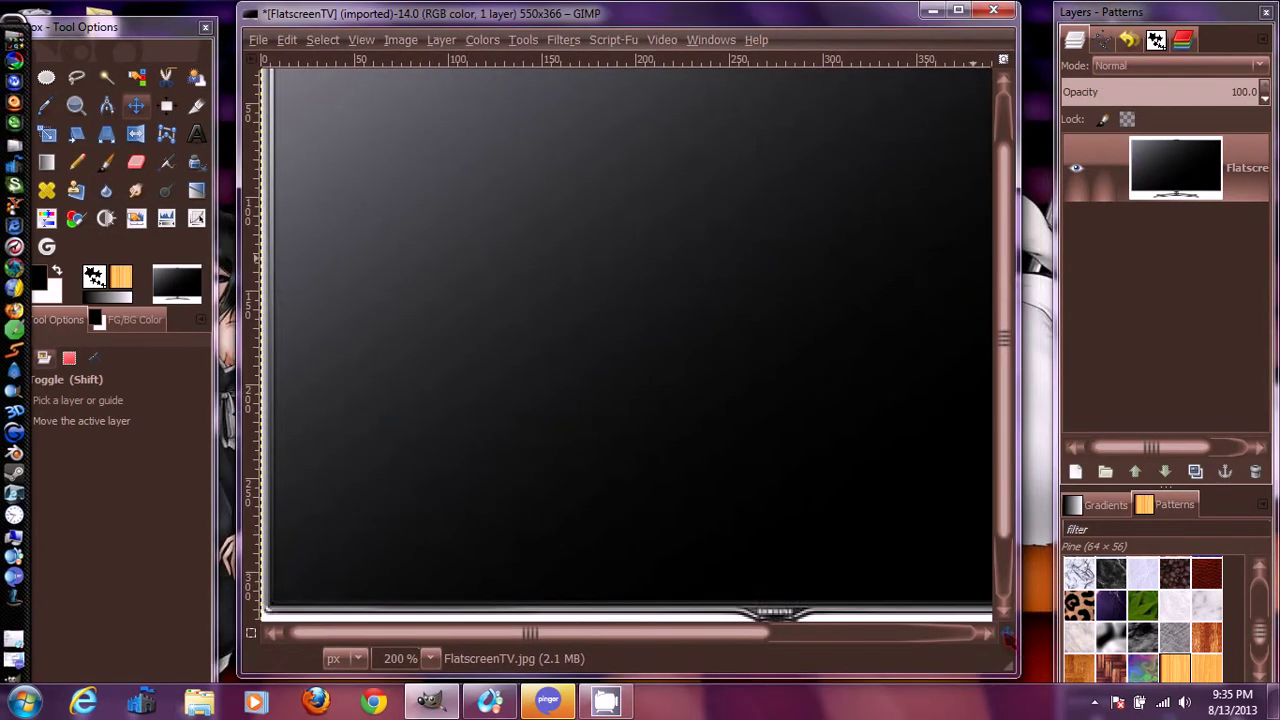
# Fine-tune the vertical guide on the TV's right frame edge to about 544 px at 800% zoom, and return to 100%.
pyautogui.moveTo(1006, 634); pyautogui.dragTo(1064, 637)
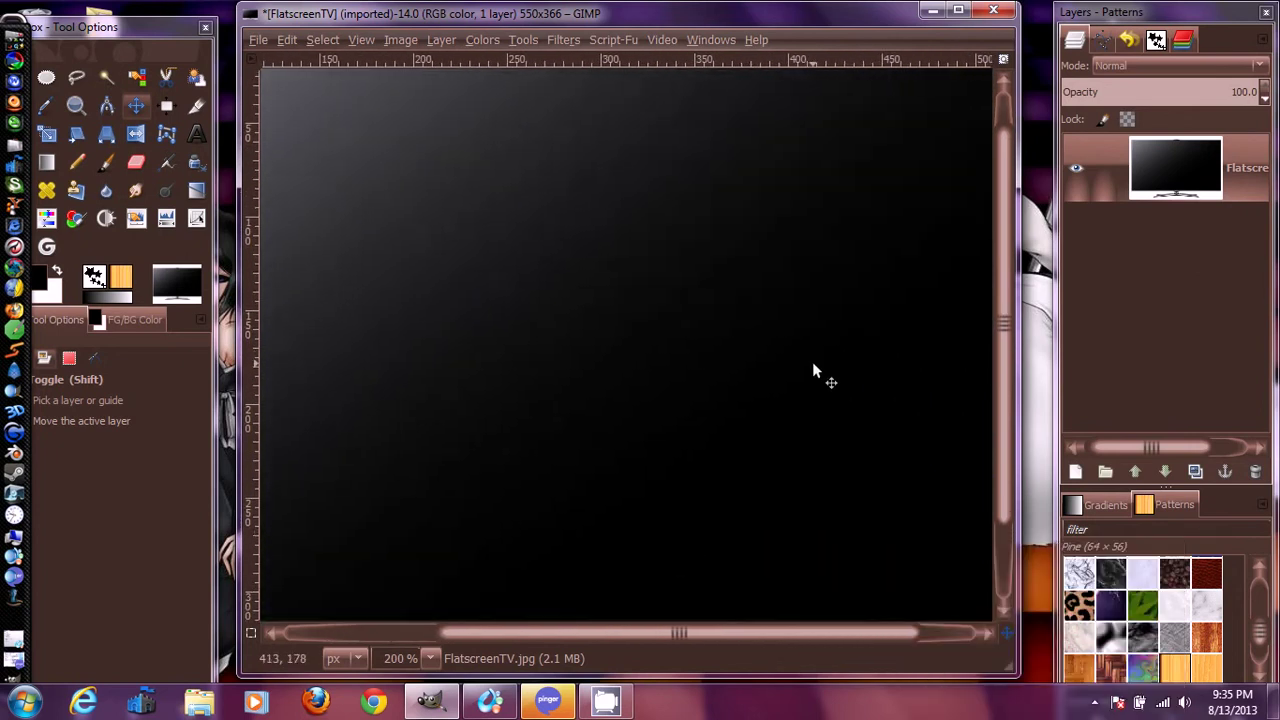
pyautogui.moveTo(813, 365); pyautogui.dragTo(503, 423)
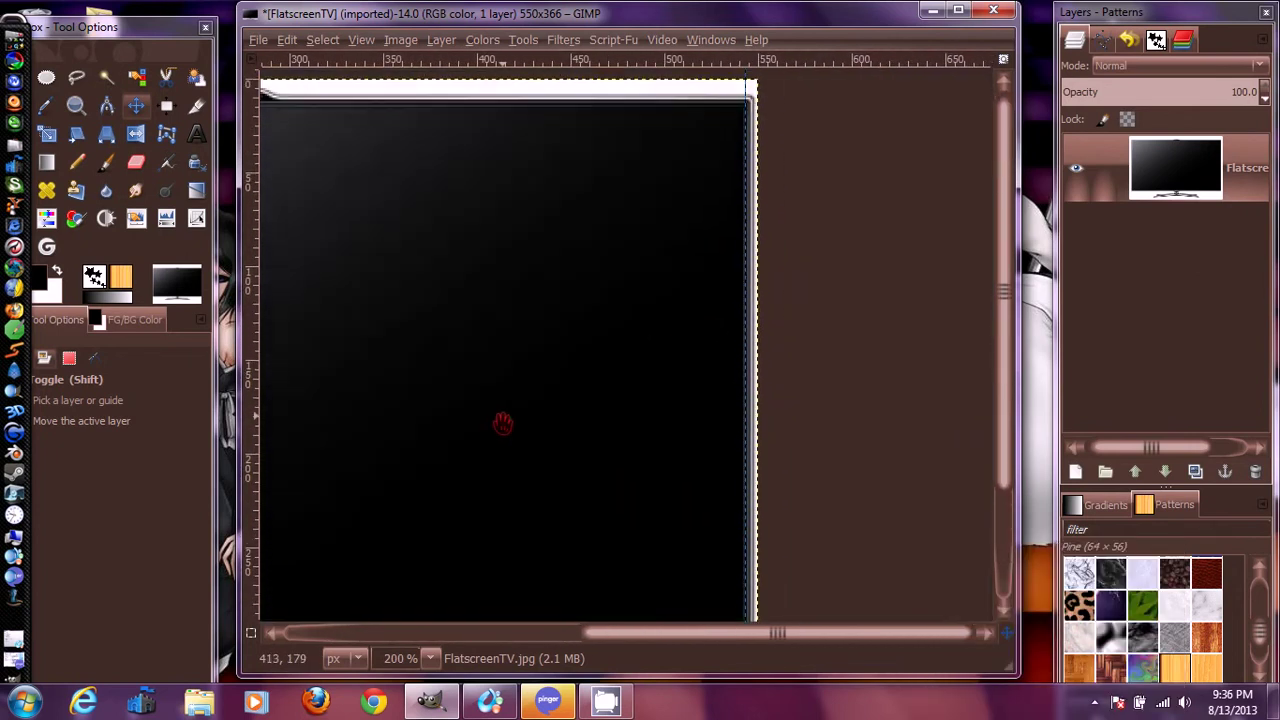
pyautogui.scroll(2, 670, 262)
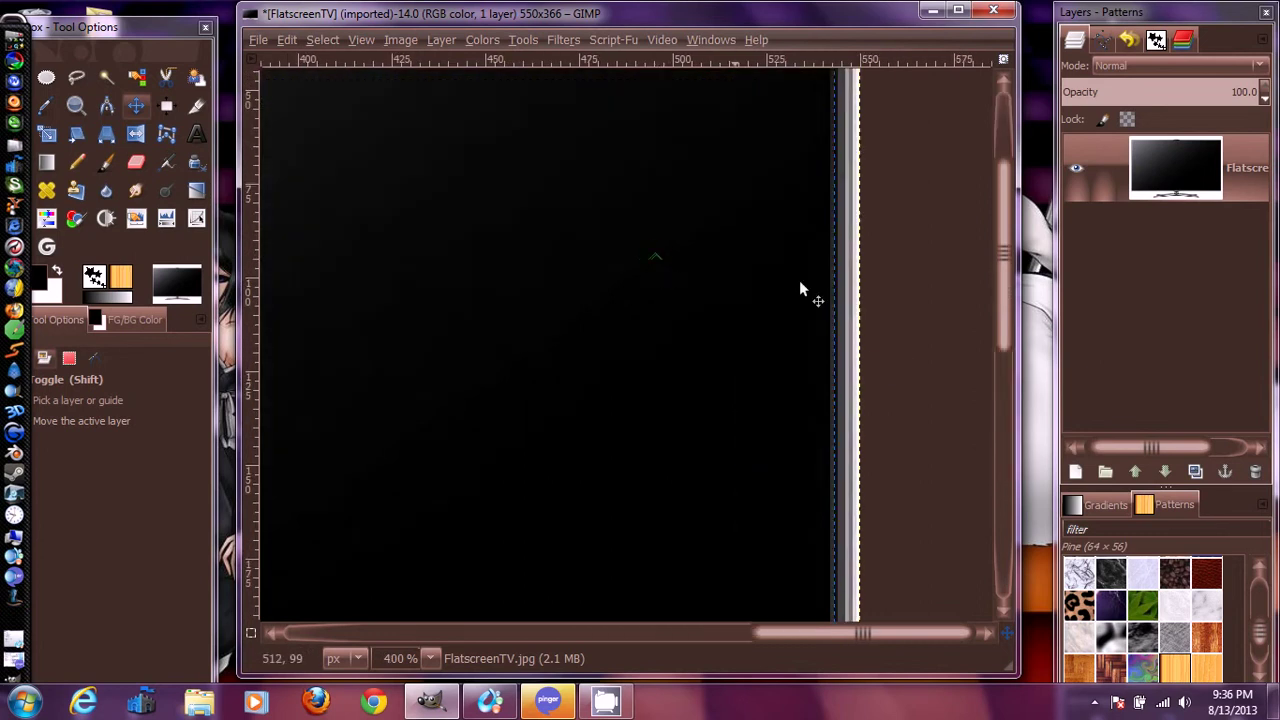
pyautogui.scroll(2, 838, 287)
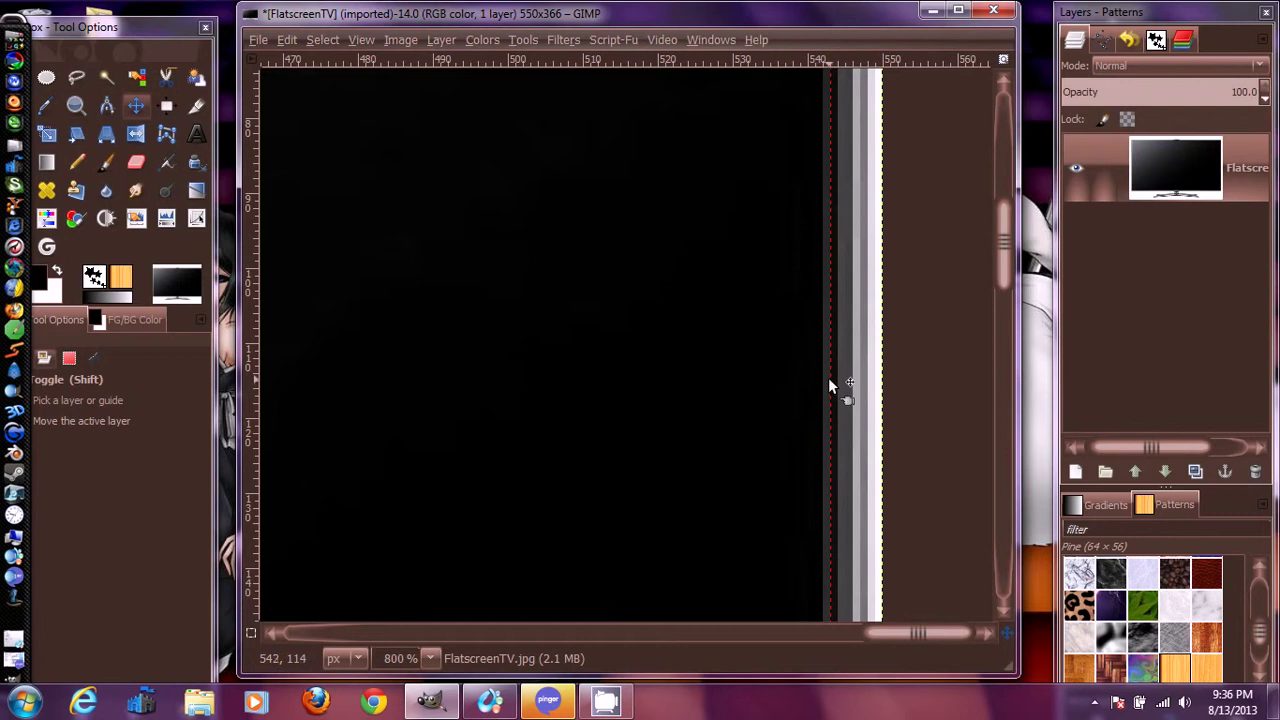
pyautogui.moveTo(831, 381); pyautogui.dragTo(821, 387)
pyautogui.moveTo(825, 263); pyautogui.dragTo(836, 265)
pyautogui.click(430, 658)
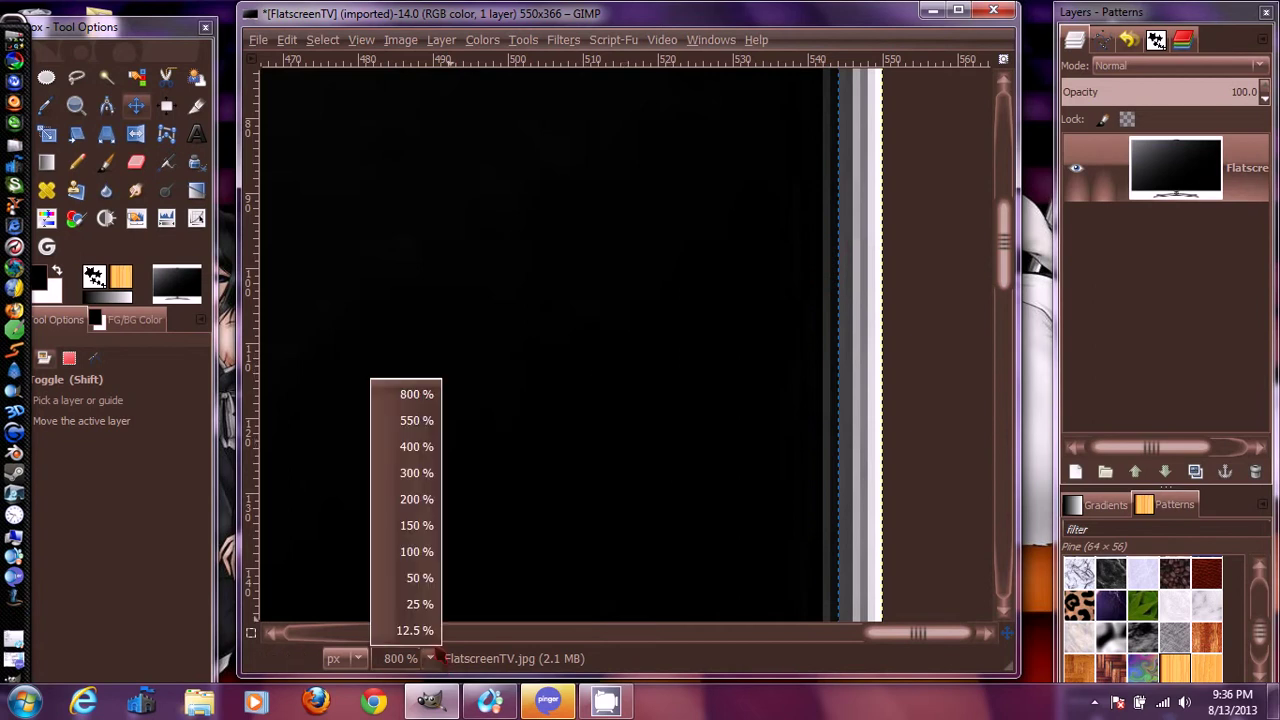
pyautogui.click(420, 551)
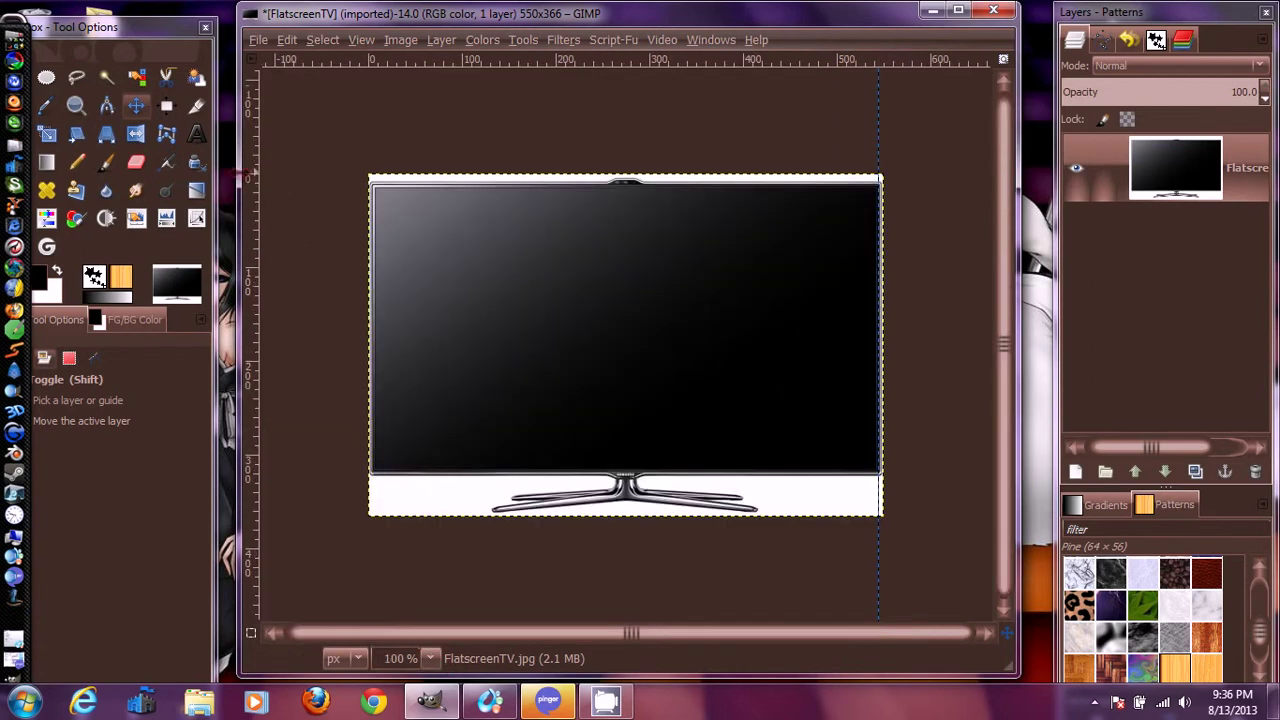
# Add a second vertical guide at the TV's left frame edge, adjusted to about 4 px at 800% zoom, and return to 100%.
pyautogui.moveTo(258, 184); pyautogui.dragTo(376, 226)
pyautogui.click(430, 658)
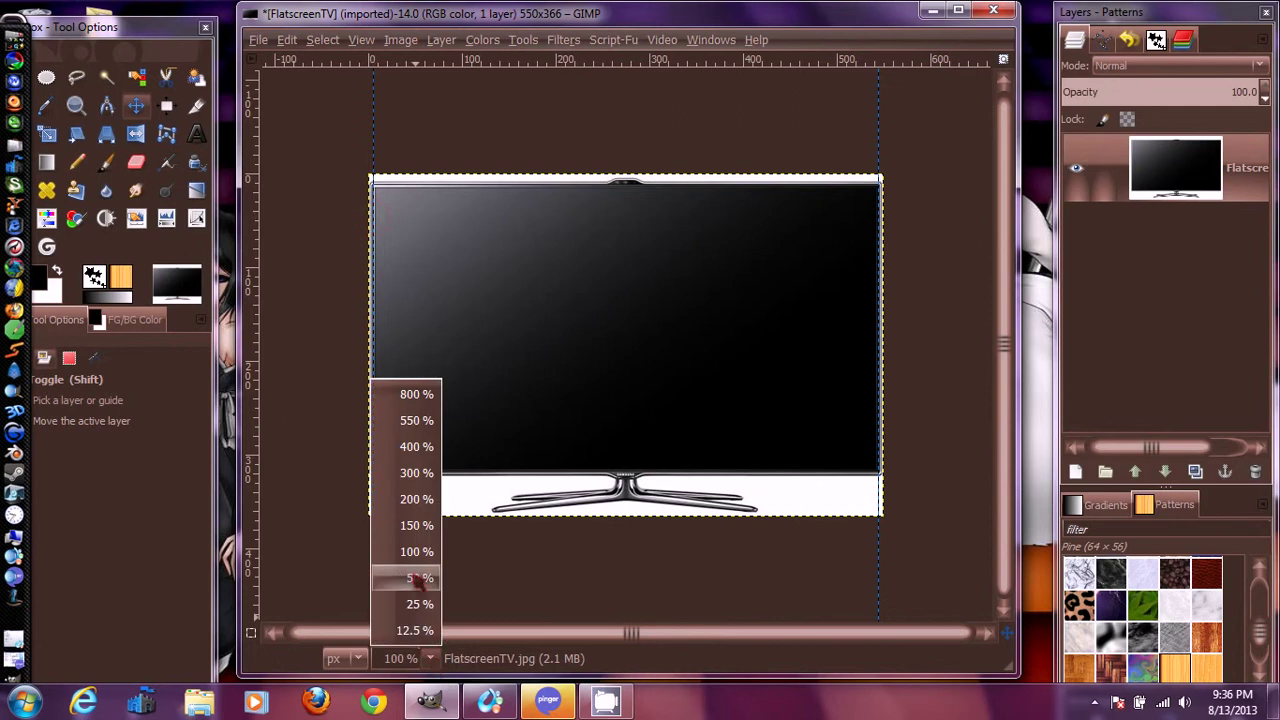
pyautogui.click(417, 396)
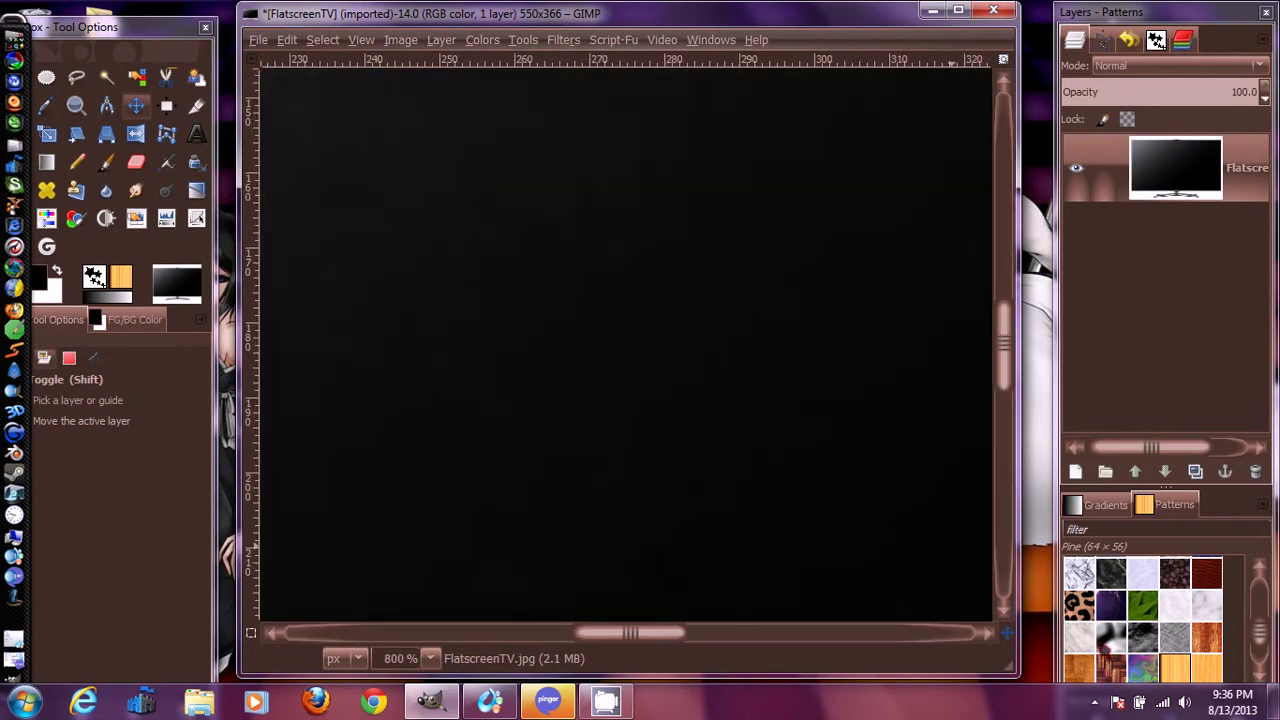
pyautogui.moveTo(1007, 632); pyautogui.dragTo(874, 636)
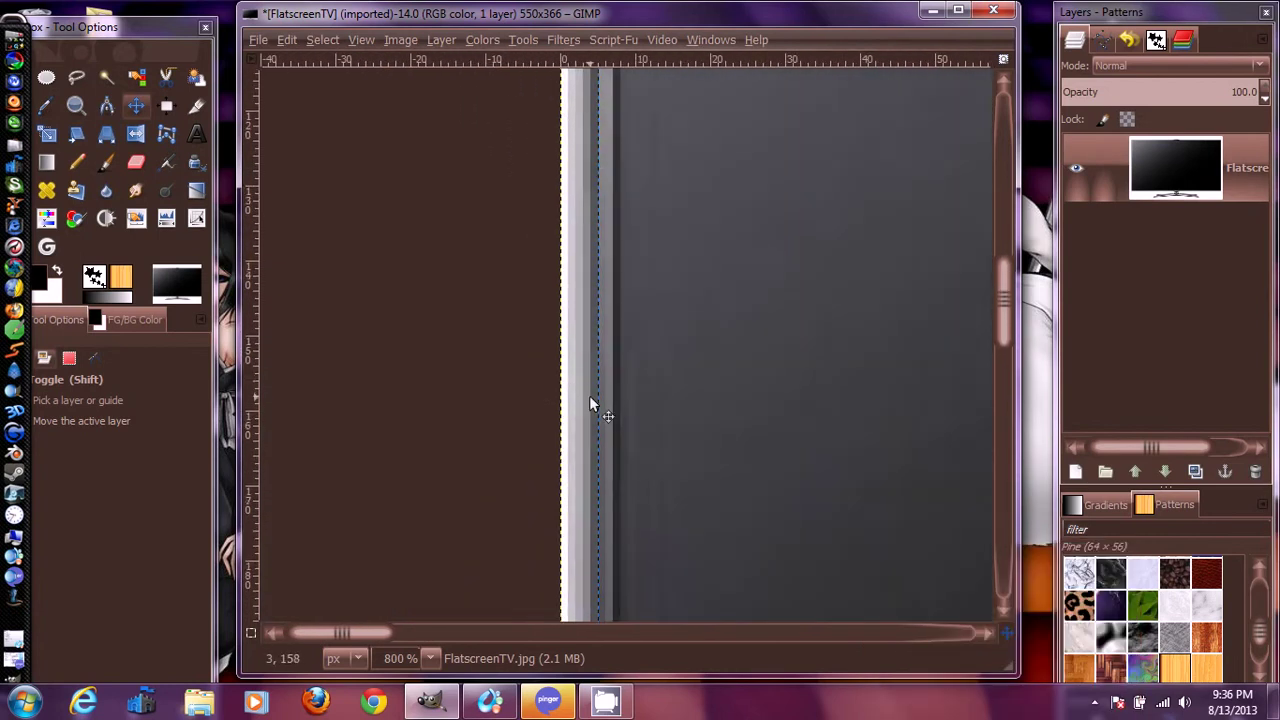
pyautogui.moveTo(595, 398)
pyautogui.mouseDown()
pyautogui.moveTo(582, 398)
pyautogui.moveTo(591, 392)
pyautogui.mouseUp()
pyautogui.click(430, 658)
pyautogui.click(423, 560)
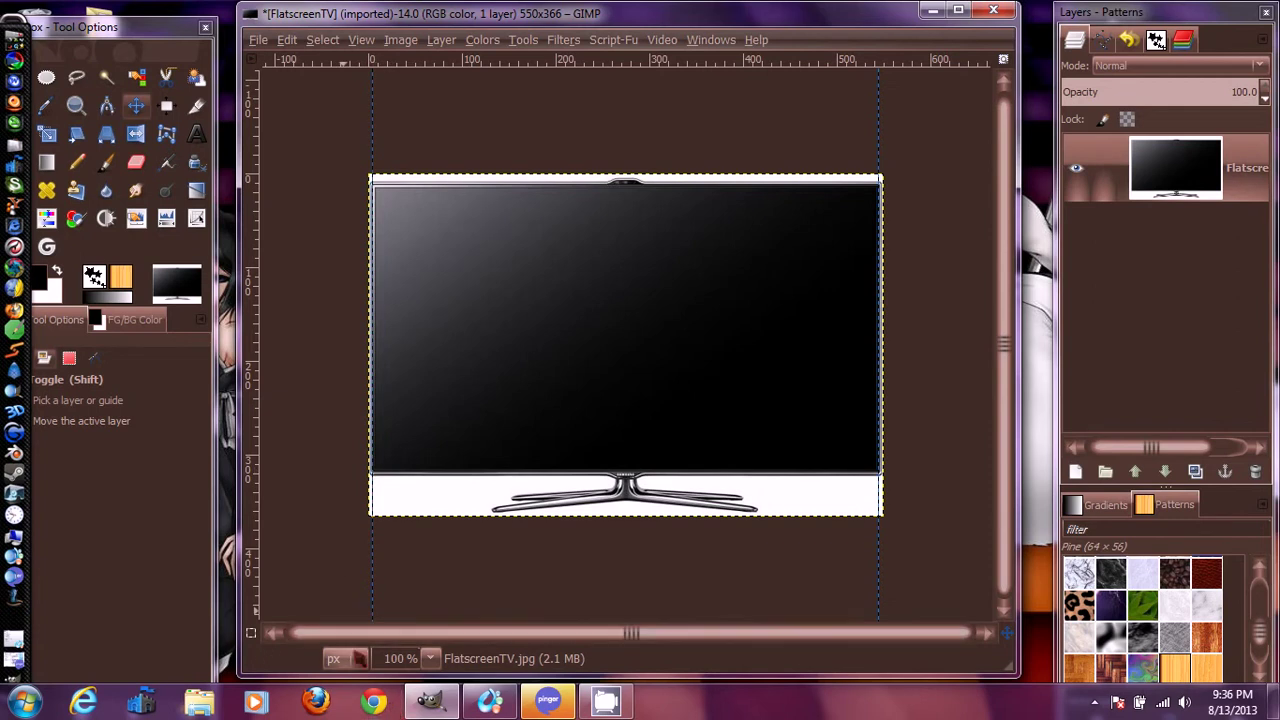
# Move the left vertical guide to the screen's inner edge at about 7 px at 800% zoom, and return to 100%.
pyautogui.click(431, 658)
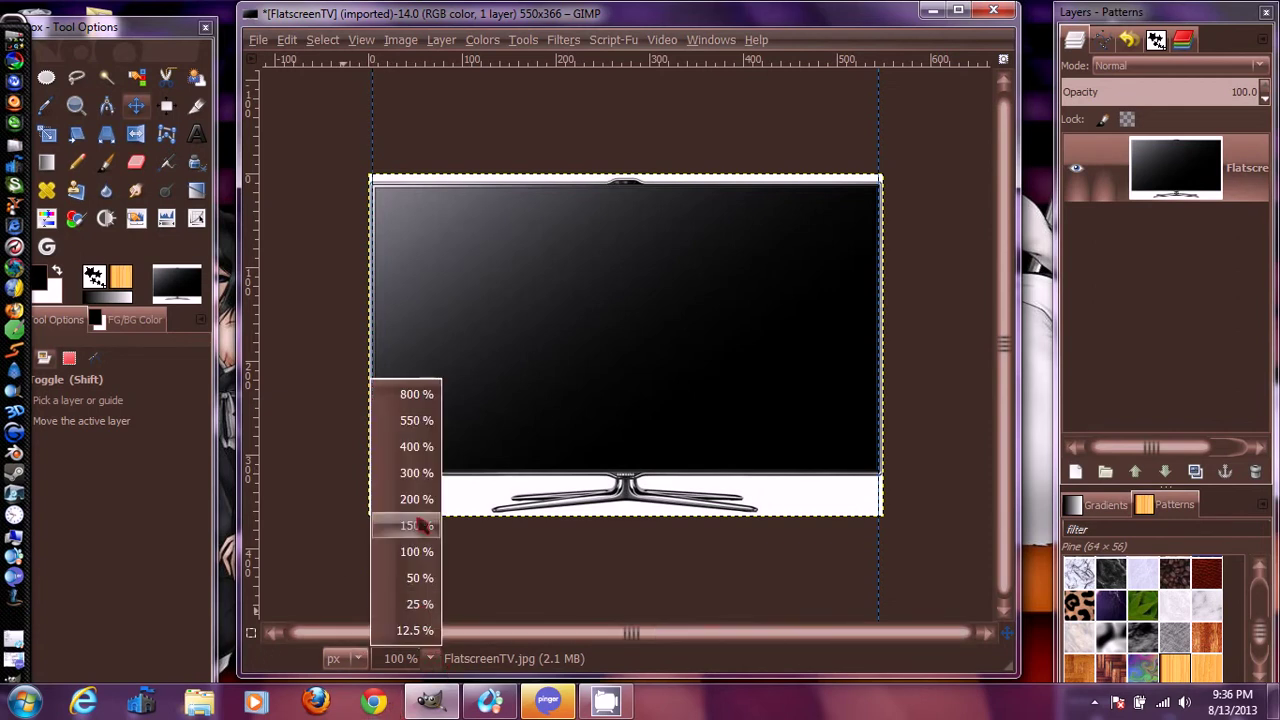
pyautogui.click(418, 394)
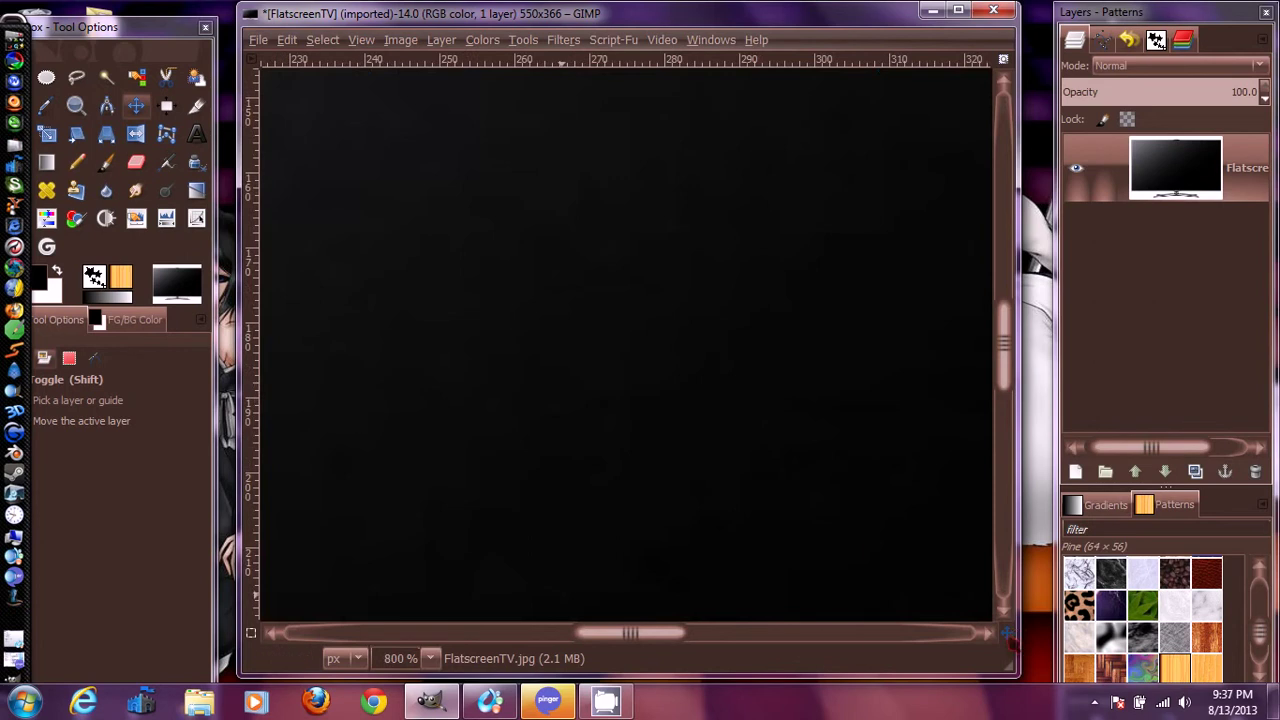
pyautogui.moveTo(1006, 632); pyautogui.dragTo(890, 628)
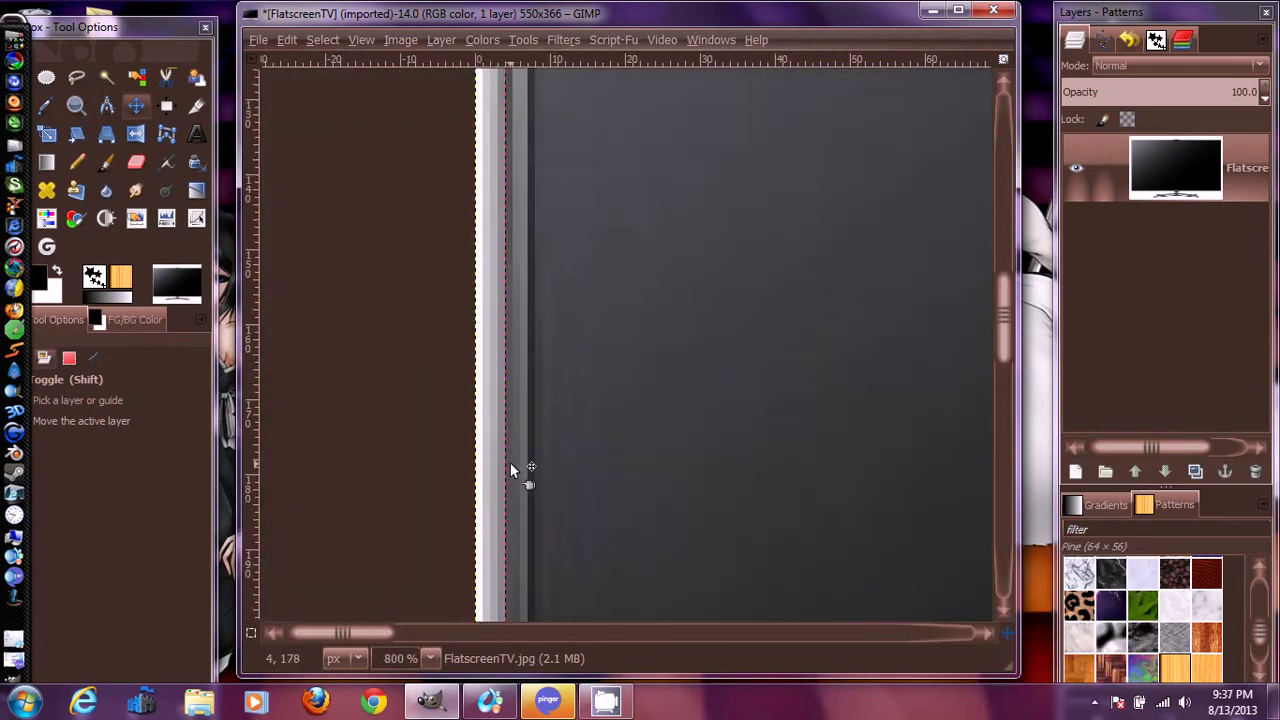
pyautogui.moveTo(510, 463); pyautogui.dragTo(527, 462)
pyautogui.click(430, 658)
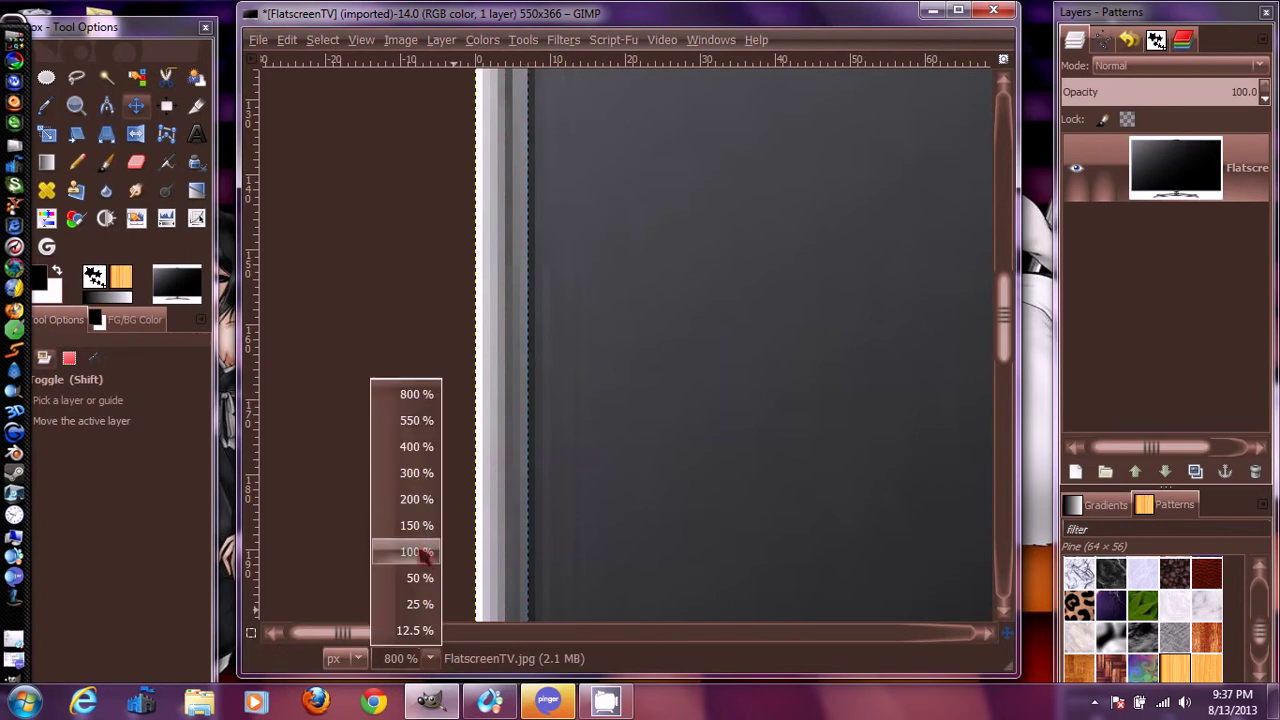
pyautogui.click(418, 552)
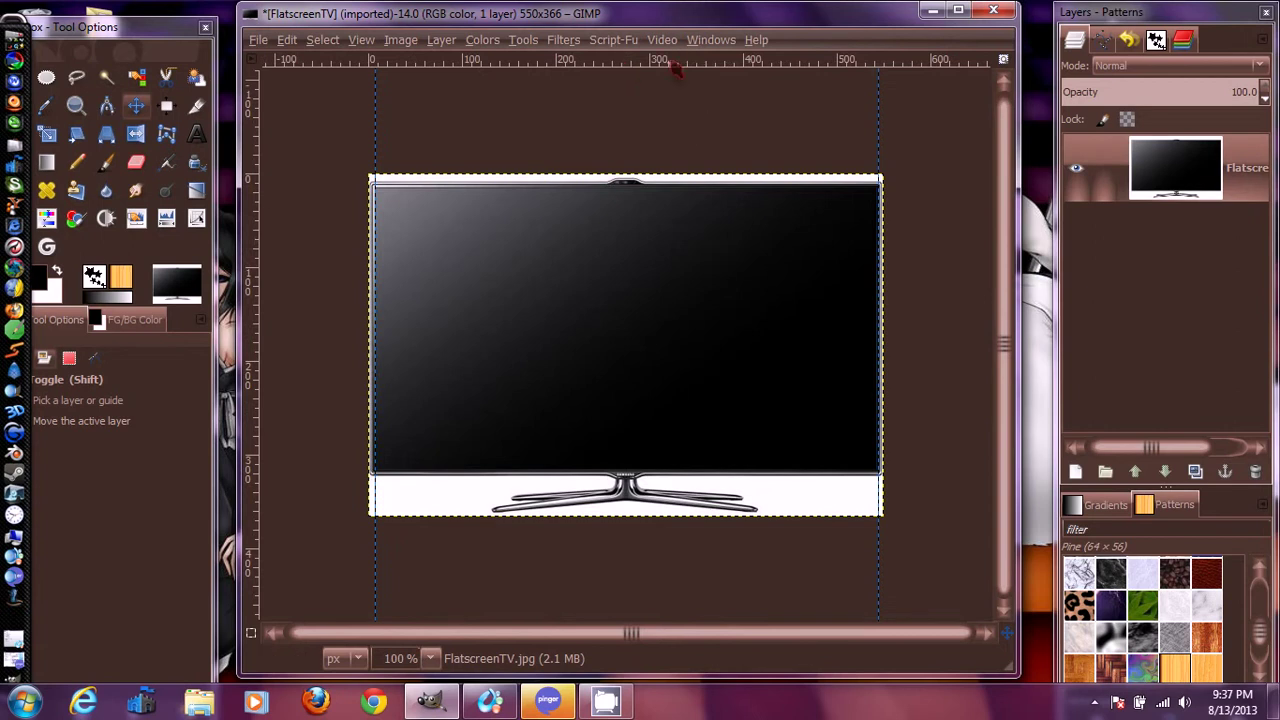
# Add a horizontal guide along the TV screen's bottom edge at about 316 px, check it at 800% zoom, and return to 100%.
pyautogui.moveTo(676, 66); pyautogui.dragTo(696, 472)
pyautogui.click(430, 658)
pyautogui.click(441, 404)
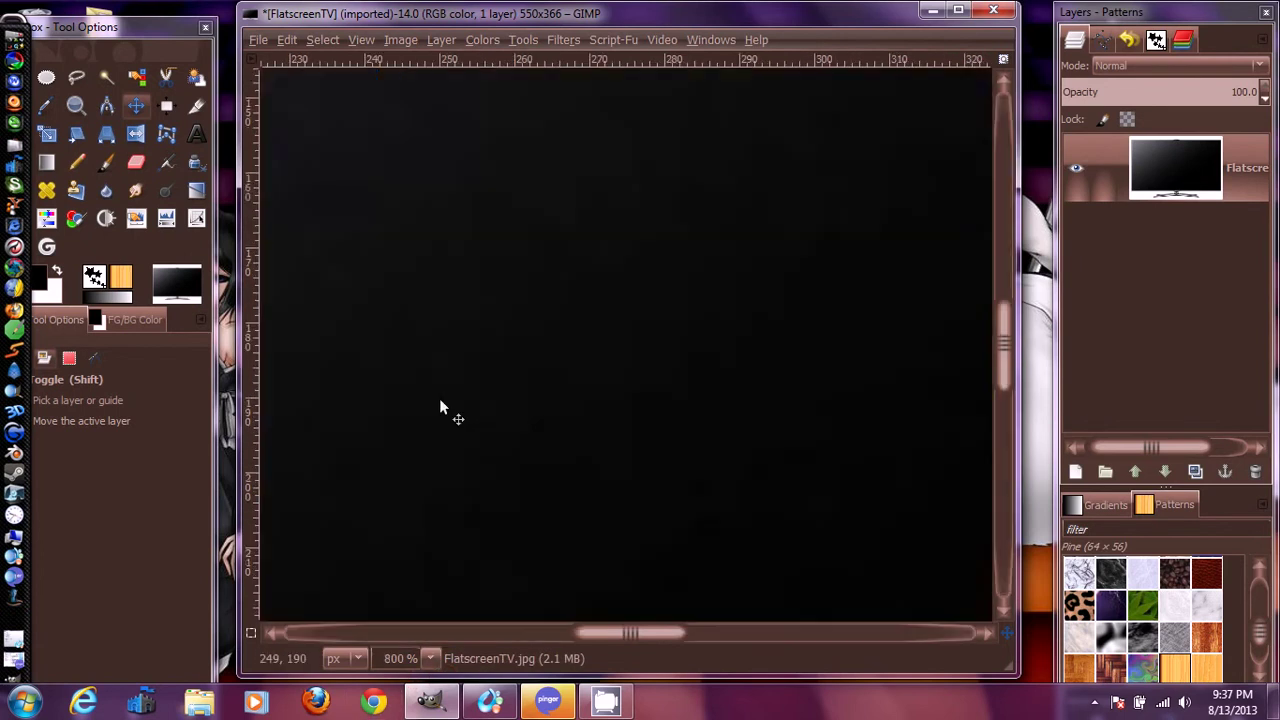
pyautogui.moveTo(1008, 638); pyautogui.dragTo(1012, 698)
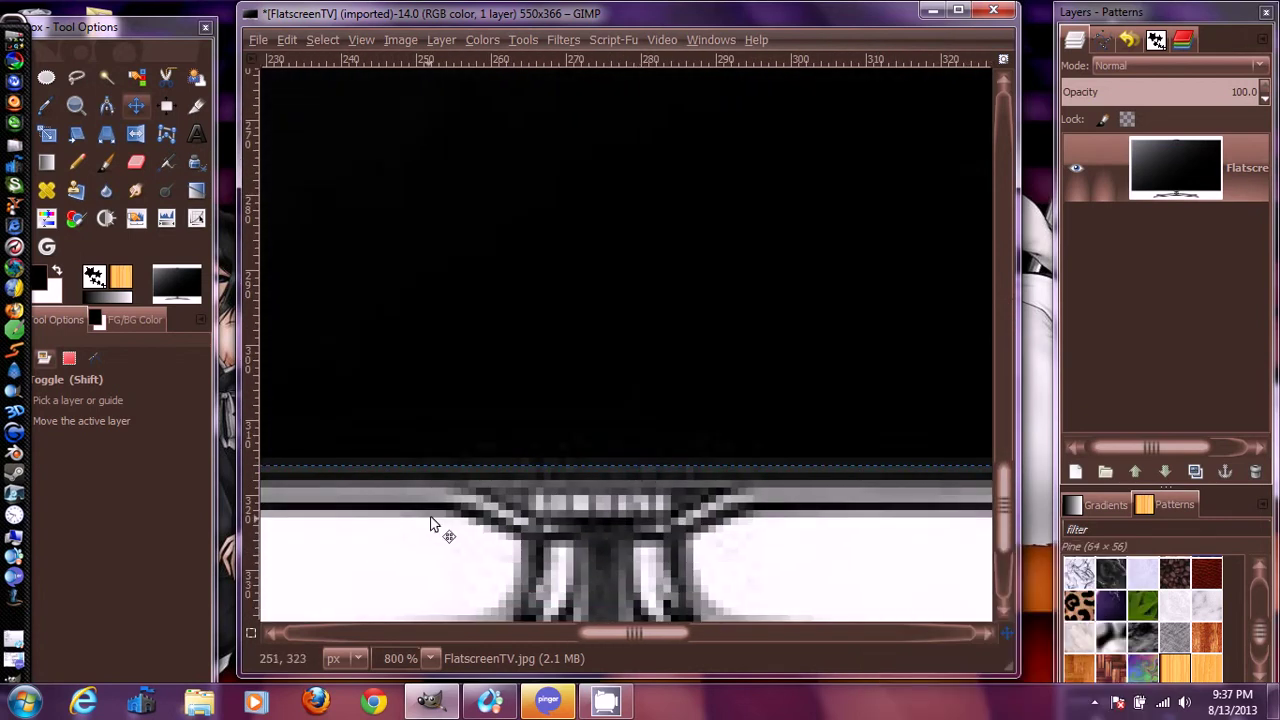
pyautogui.scroll(-4, 440, 522)
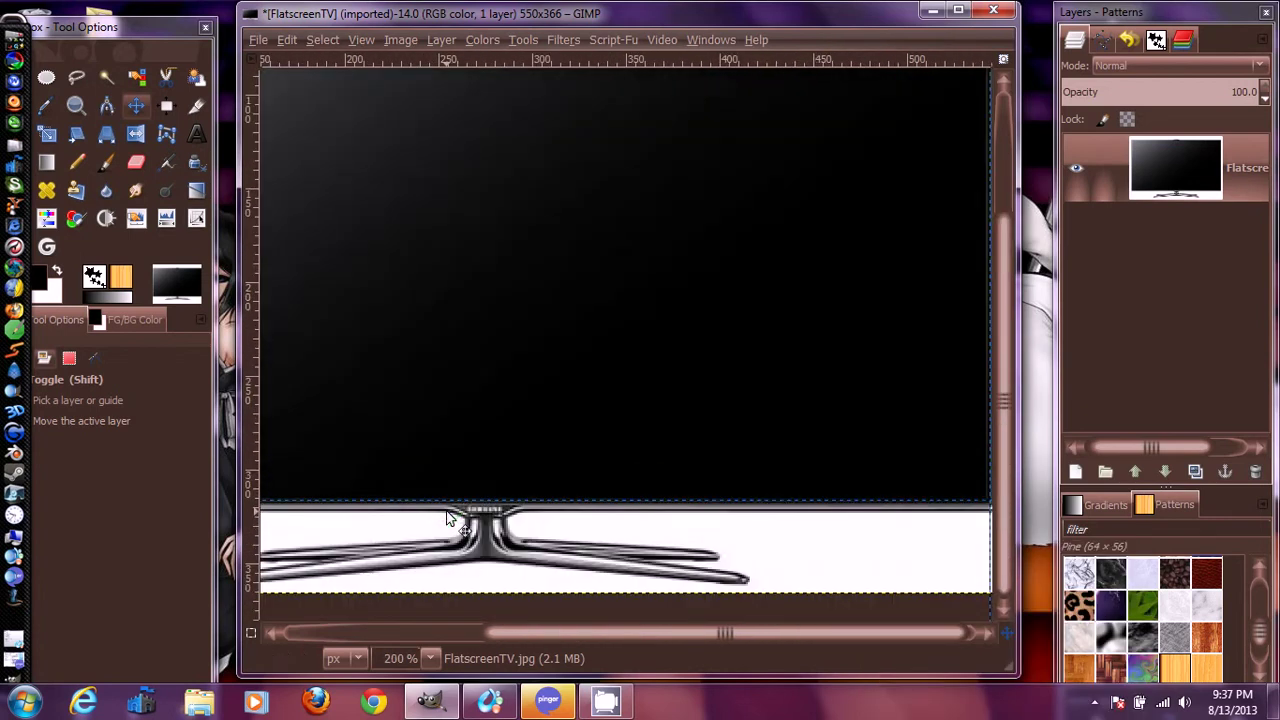
pyautogui.click(430, 658)
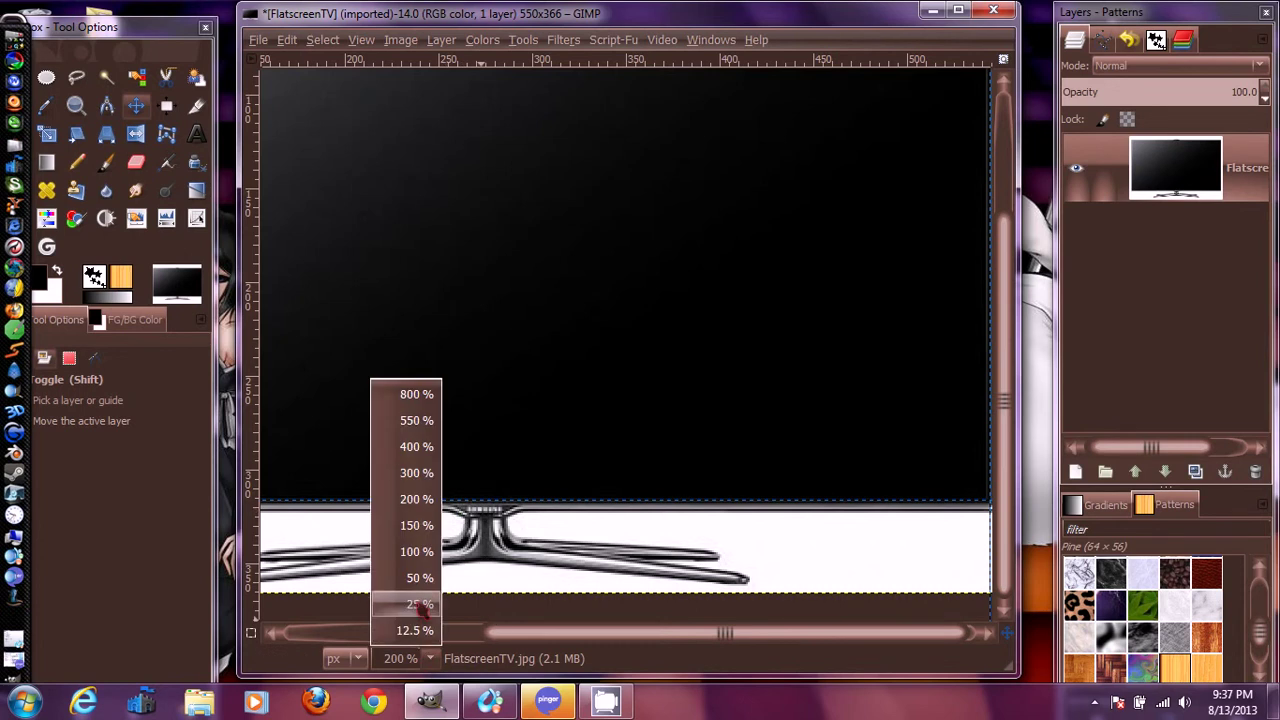
pyautogui.click(416, 551)
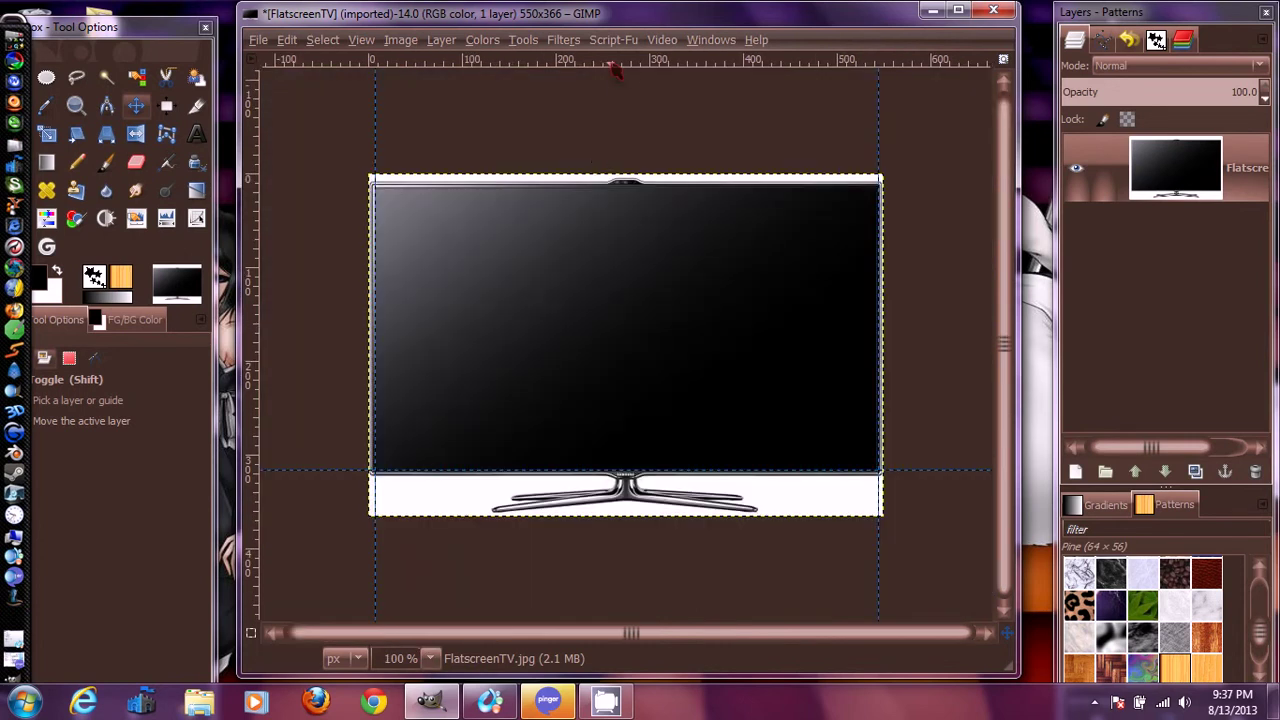
# Add a second horizontal guide along the TV's top frame edge at about 11 px, check it at 800% zoom, and return to 100%.
pyautogui.moveTo(611, 66); pyautogui.dragTo(634, 184)
pyautogui.click(430, 658)
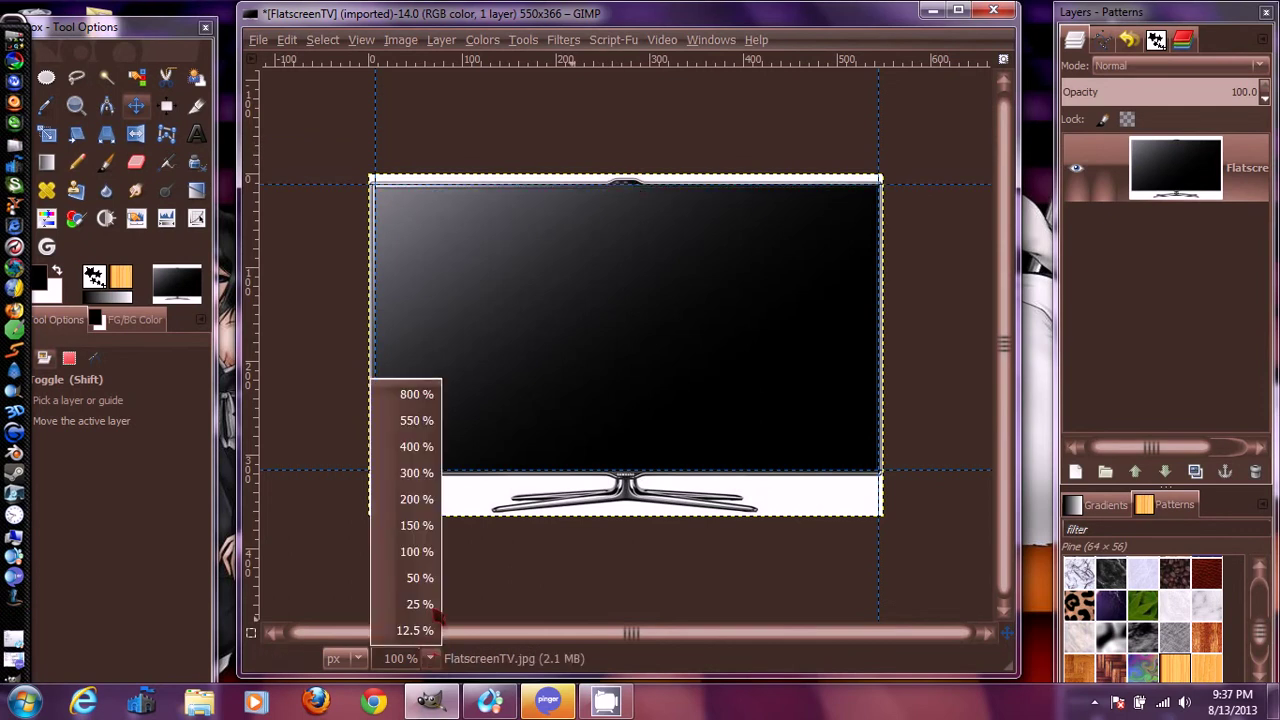
pyautogui.click(405, 391)
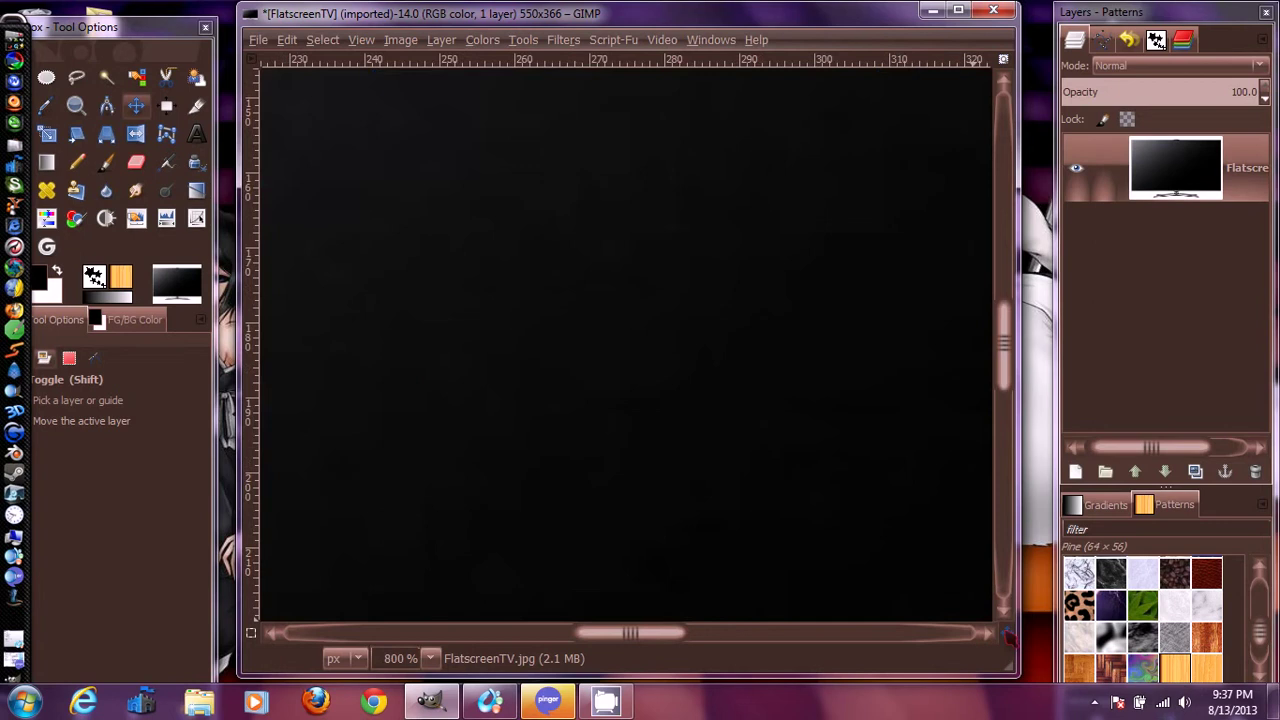
pyautogui.click(1005, 632)
pyautogui.moveTo(1004, 636); pyautogui.dragTo(993, 560)
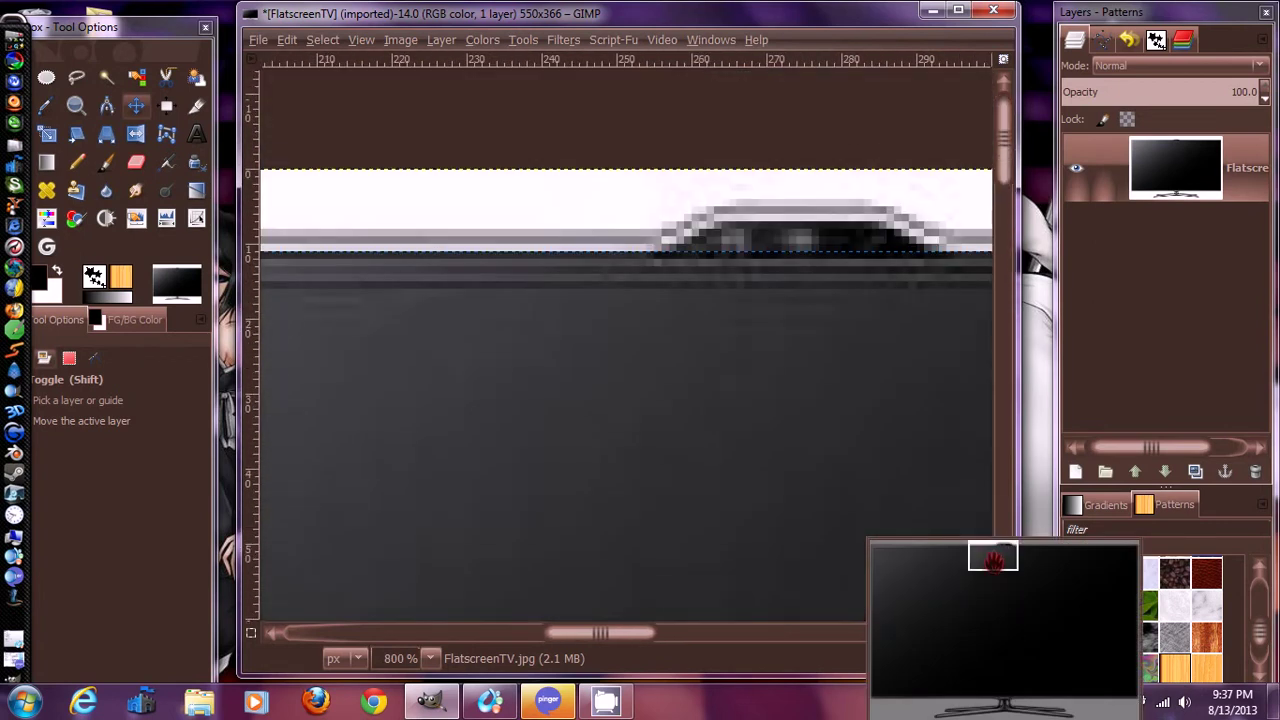
pyautogui.moveTo(720, 249); pyautogui.dragTo(722, 253)
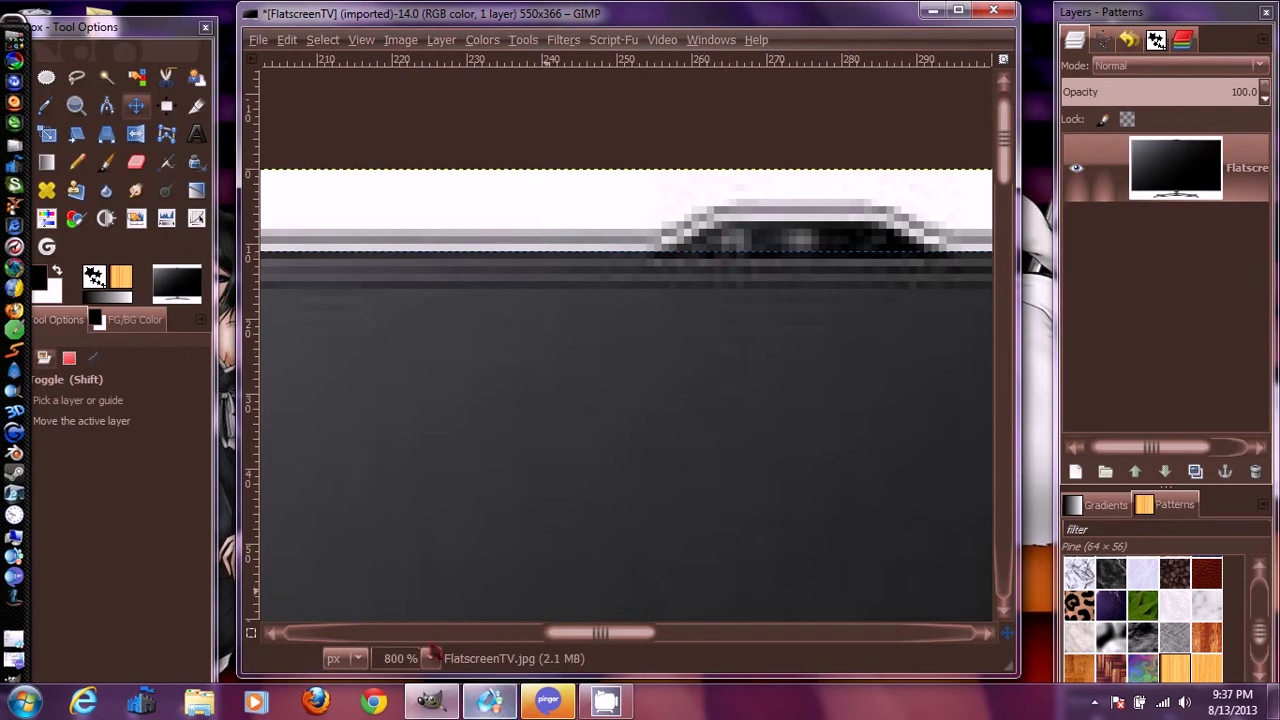
pyautogui.click(430, 658)
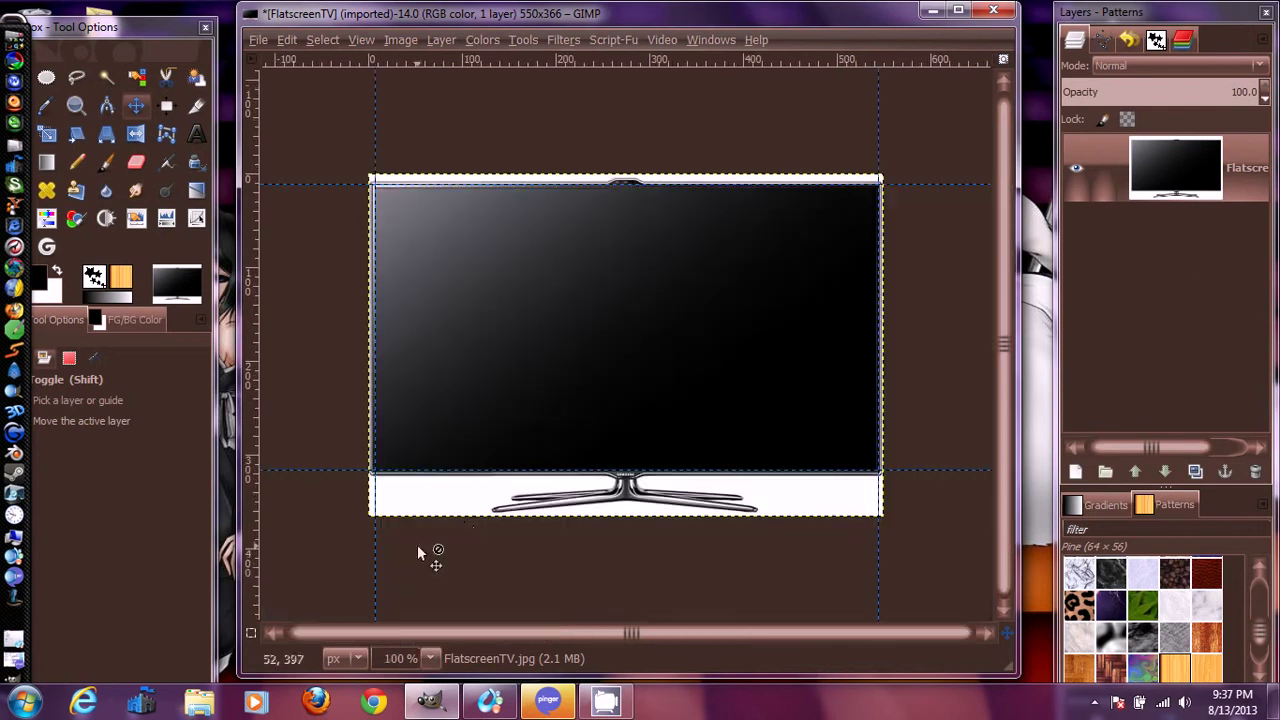
pyautogui.click(418, 551)
# Open Dean.gif from the Gimp Tutorial folder as layers in the TV image.
pyautogui.click(258, 42)
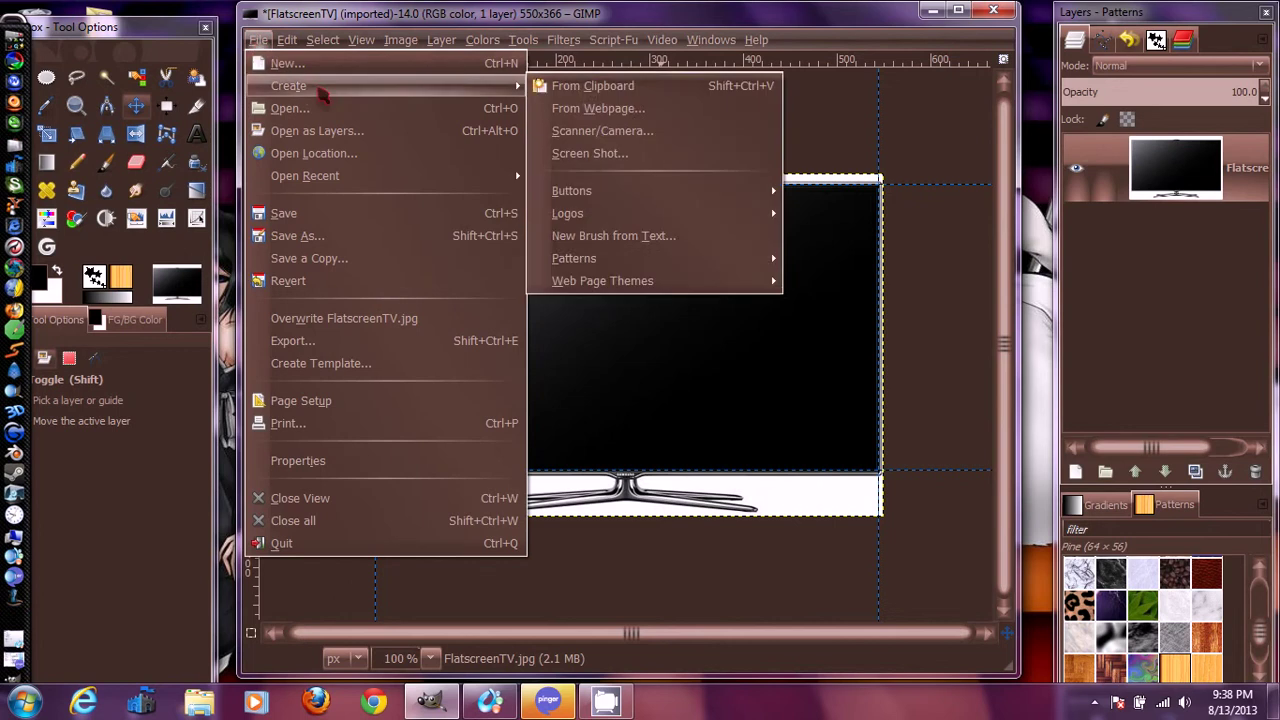
pyautogui.click(331, 133)
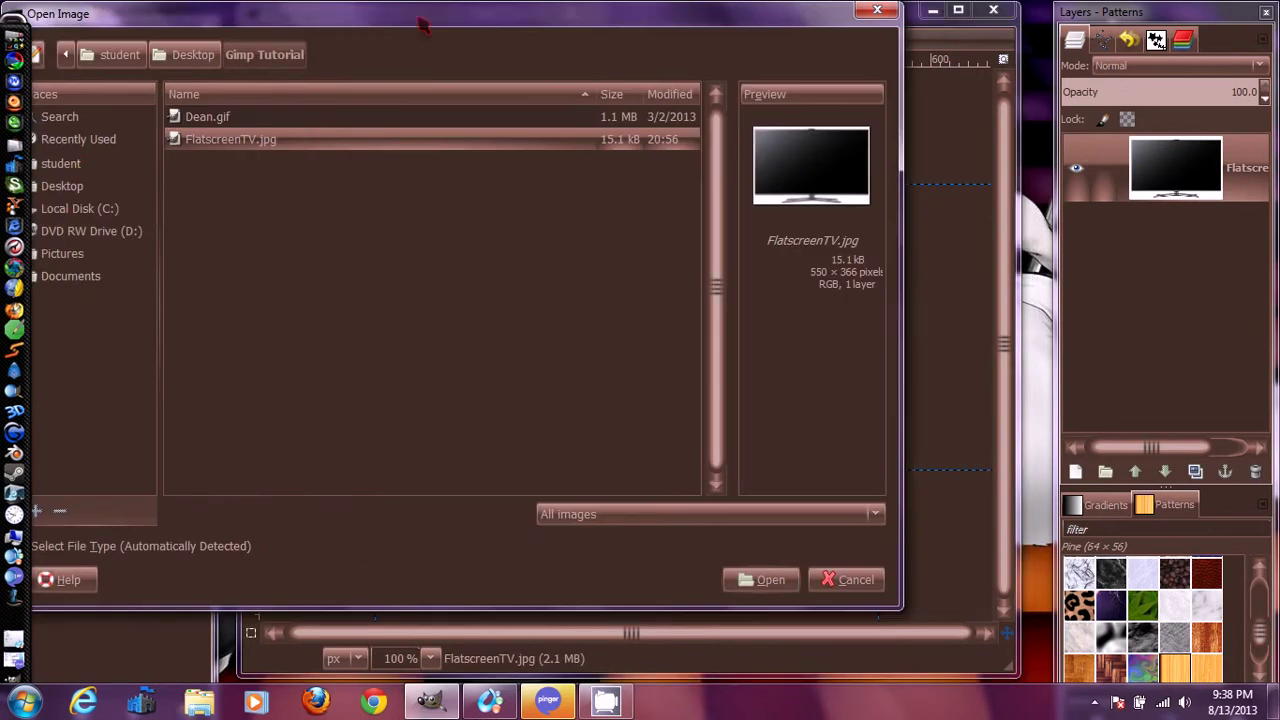
pyautogui.moveTo(425, 27); pyautogui.dragTo(530, 34)
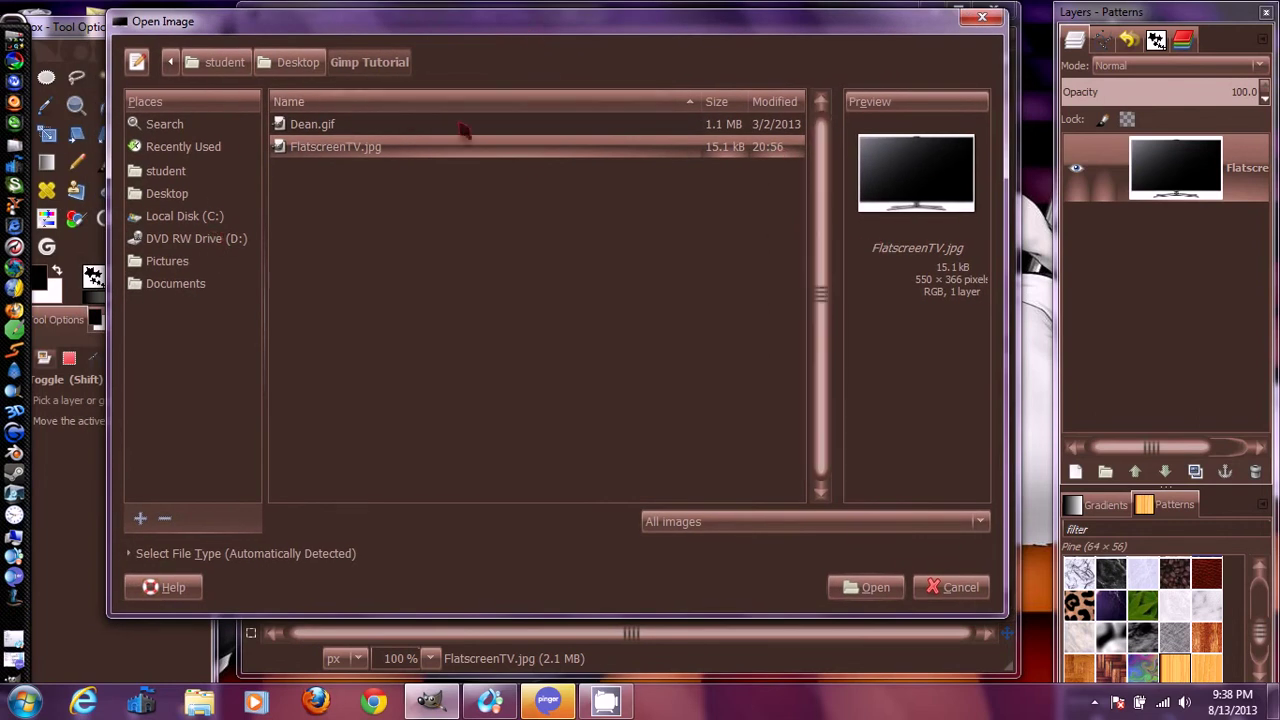
pyautogui.click(381, 131)
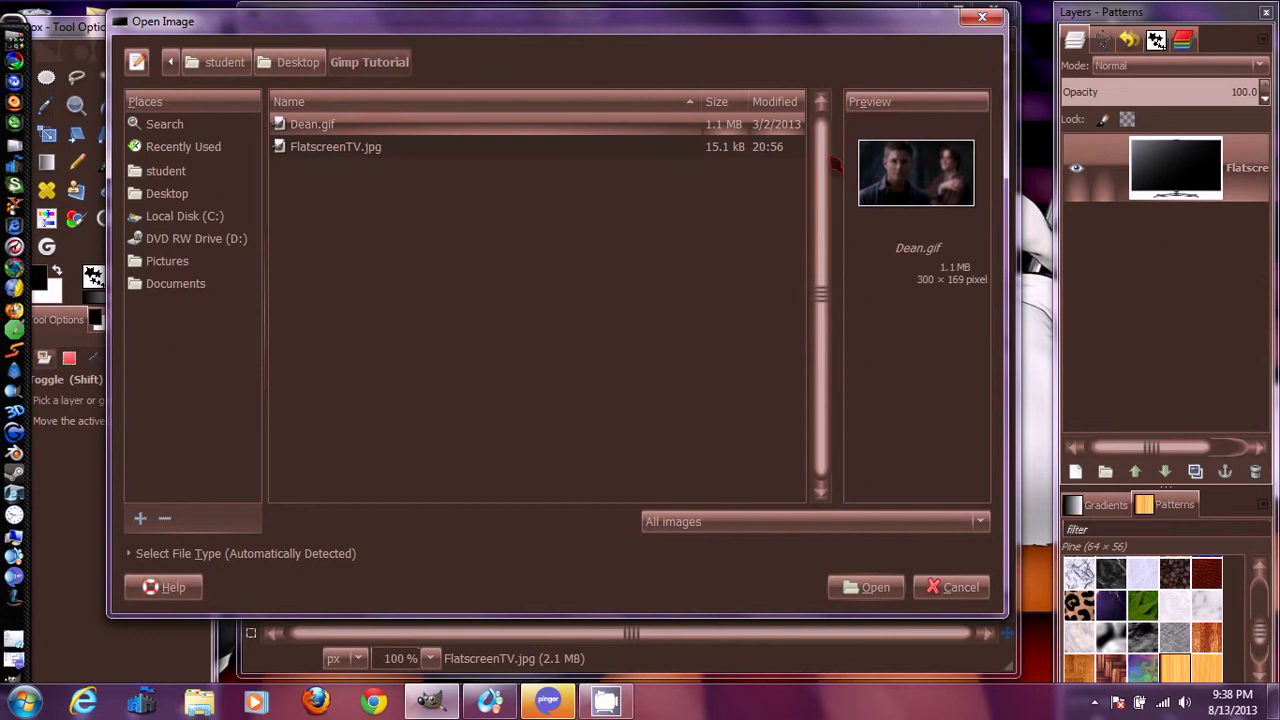
pyautogui.click(870, 589)
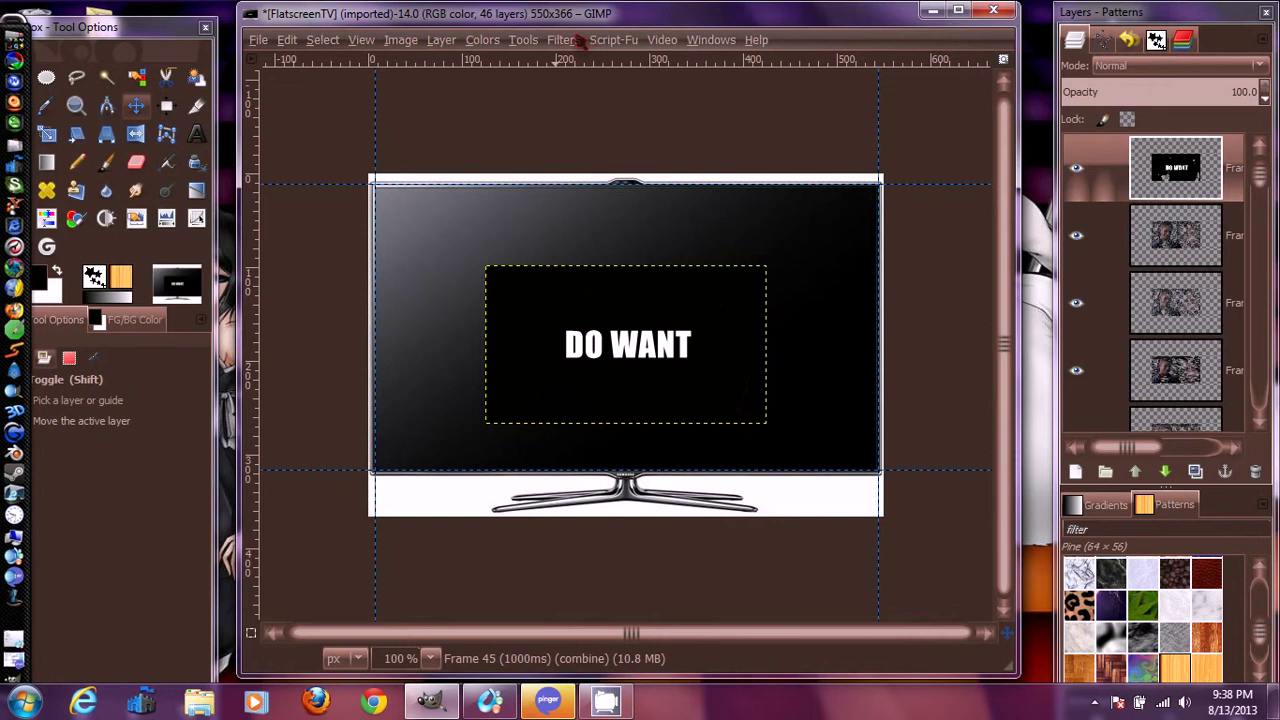
pyautogui.click(523, 40)
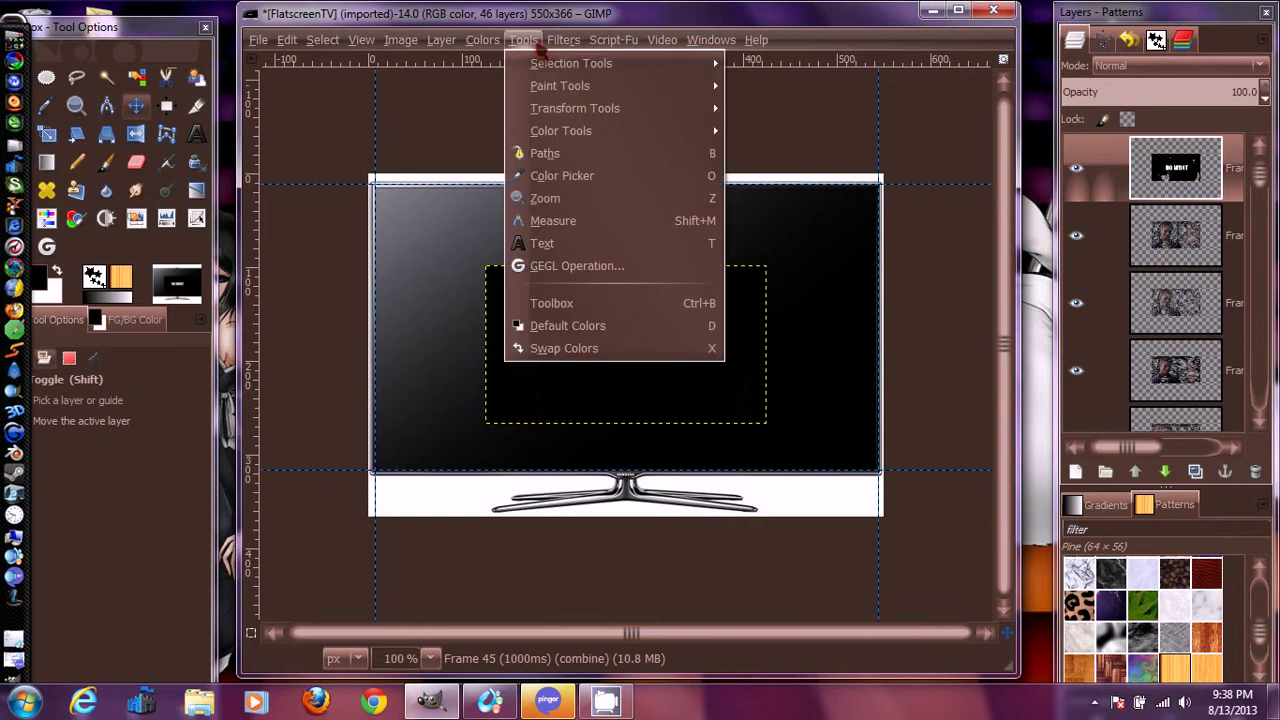
pyautogui.click(563, 40)
pyautogui.click(523, 40)
pyautogui.moveTo(540, 65)
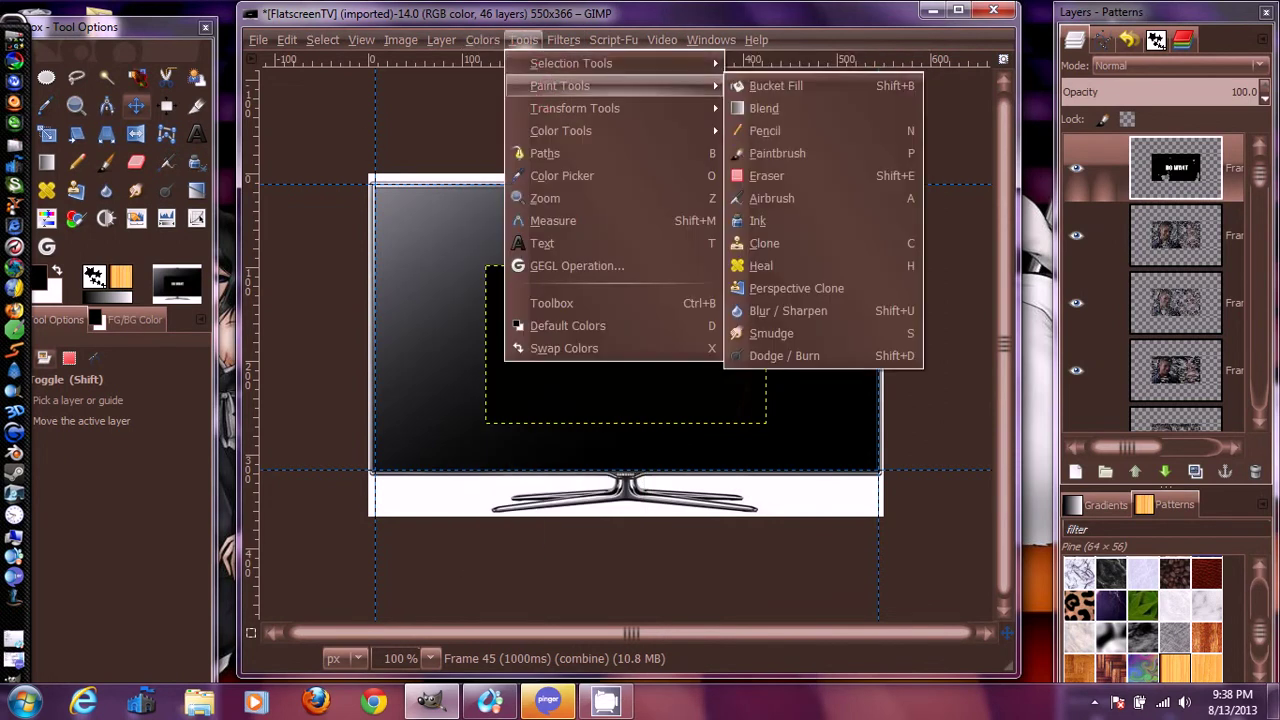
pyautogui.moveTo(440, 40)
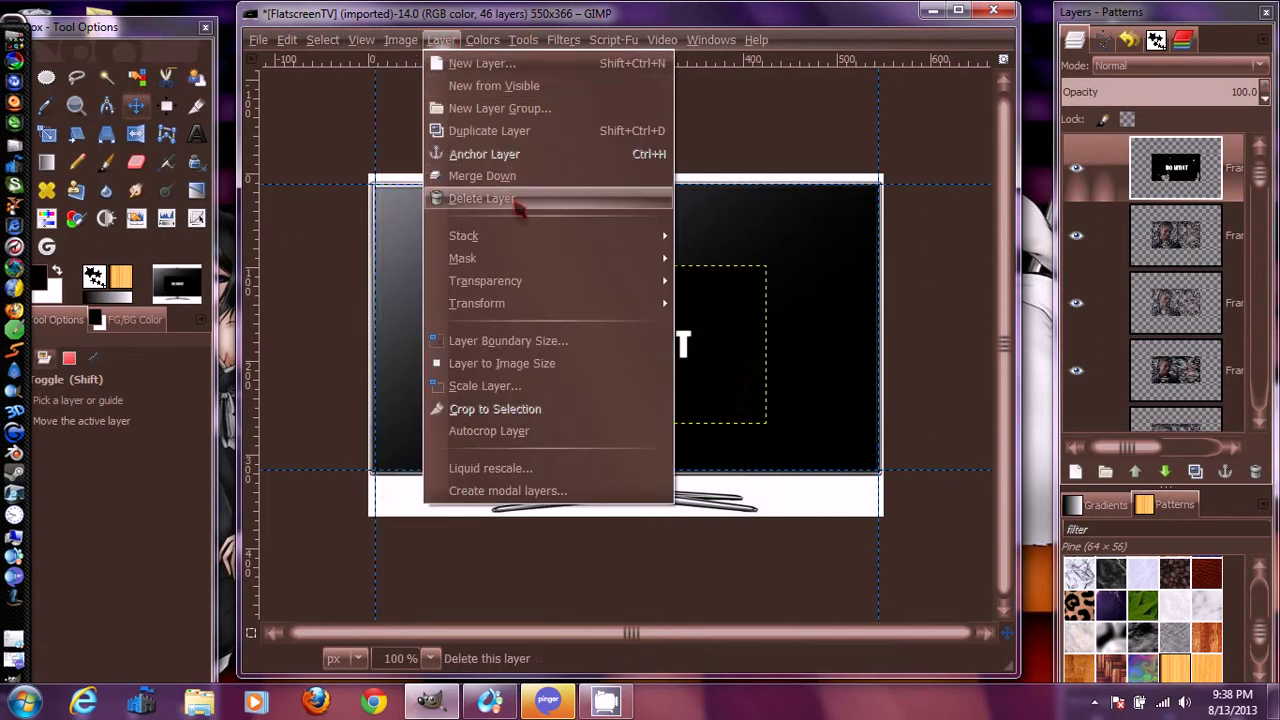
# Delete the topmost GIF frame layer showing the "DO WANT" text.
pyautogui.rightClick(1182, 168)
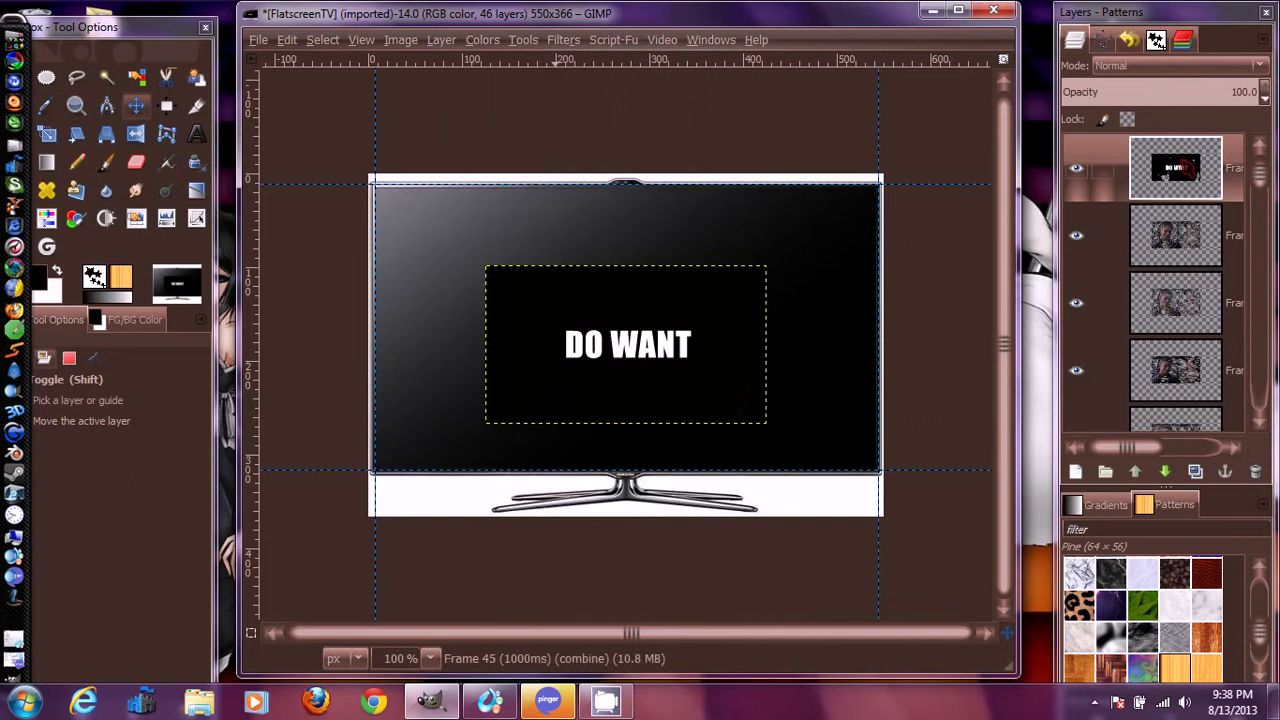
pyautogui.rightClick(1182, 168)
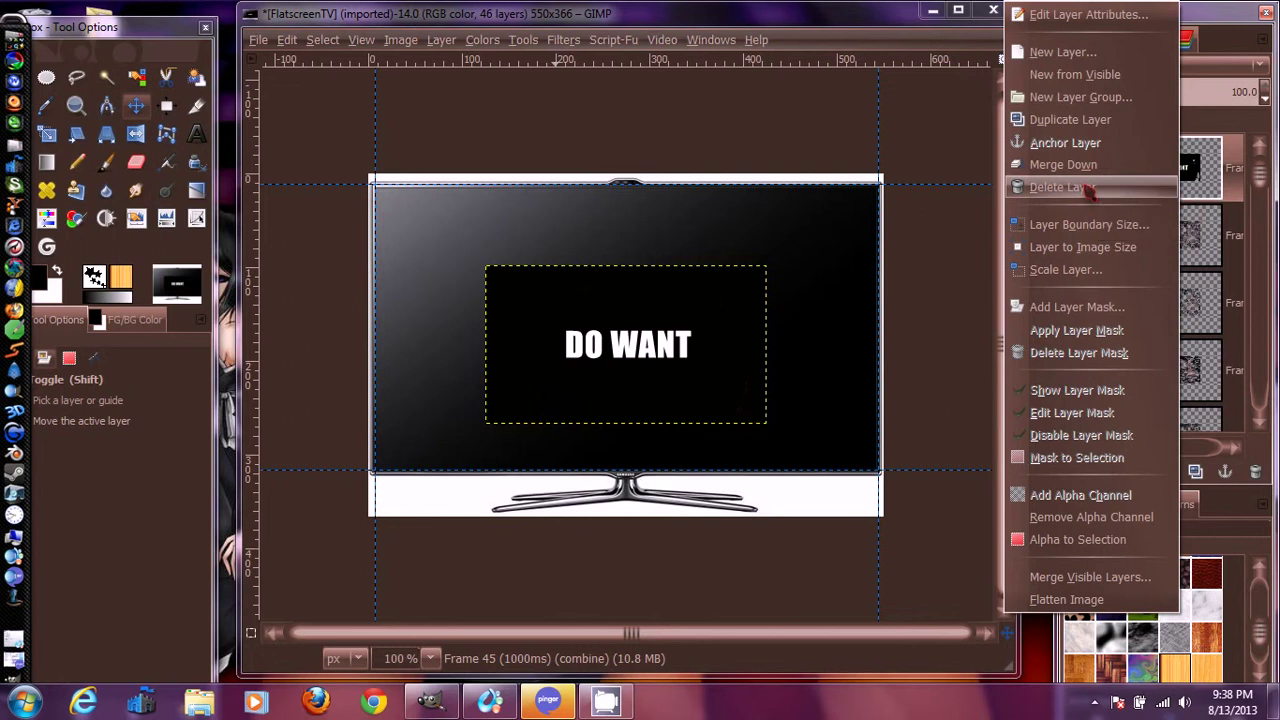
pyautogui.click(1088, 189)
# Select the GIF's Background layer directly above the TV layer, and move the Toolbox window fully into view.
pyautogui.scroll(5, 1210, 208)
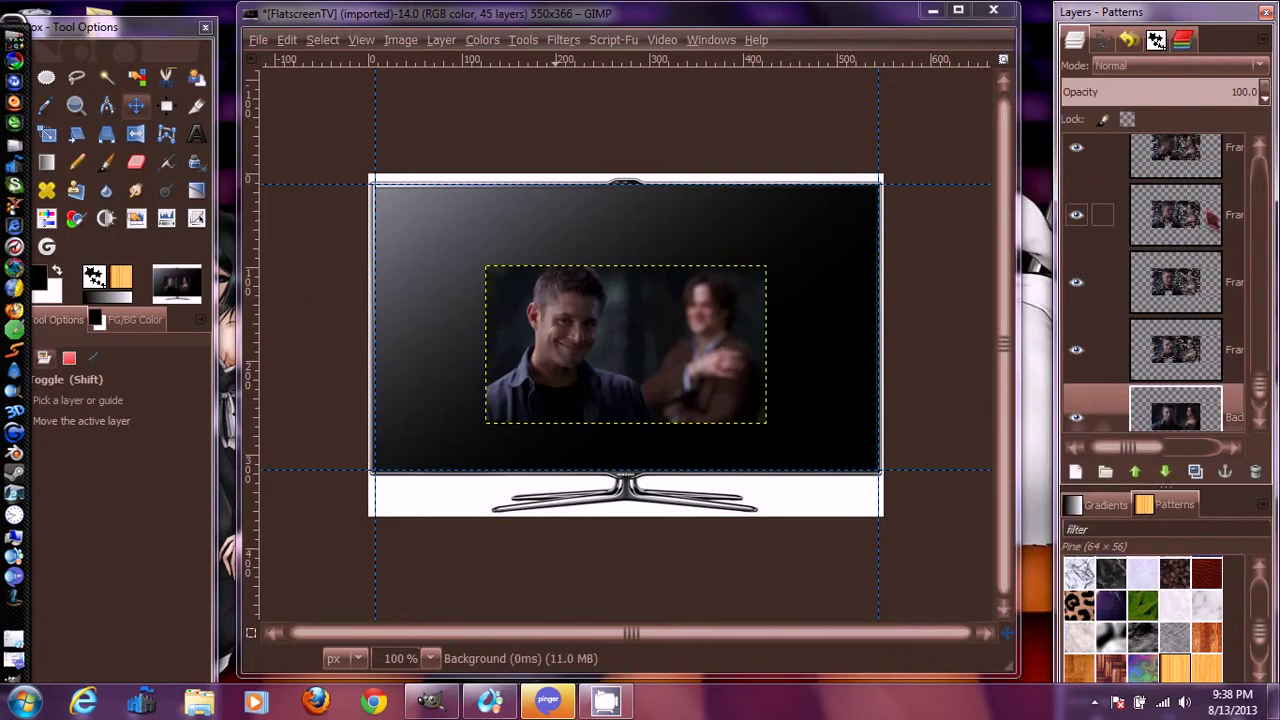
pyautogui.scroll(-5, 1202, 200)
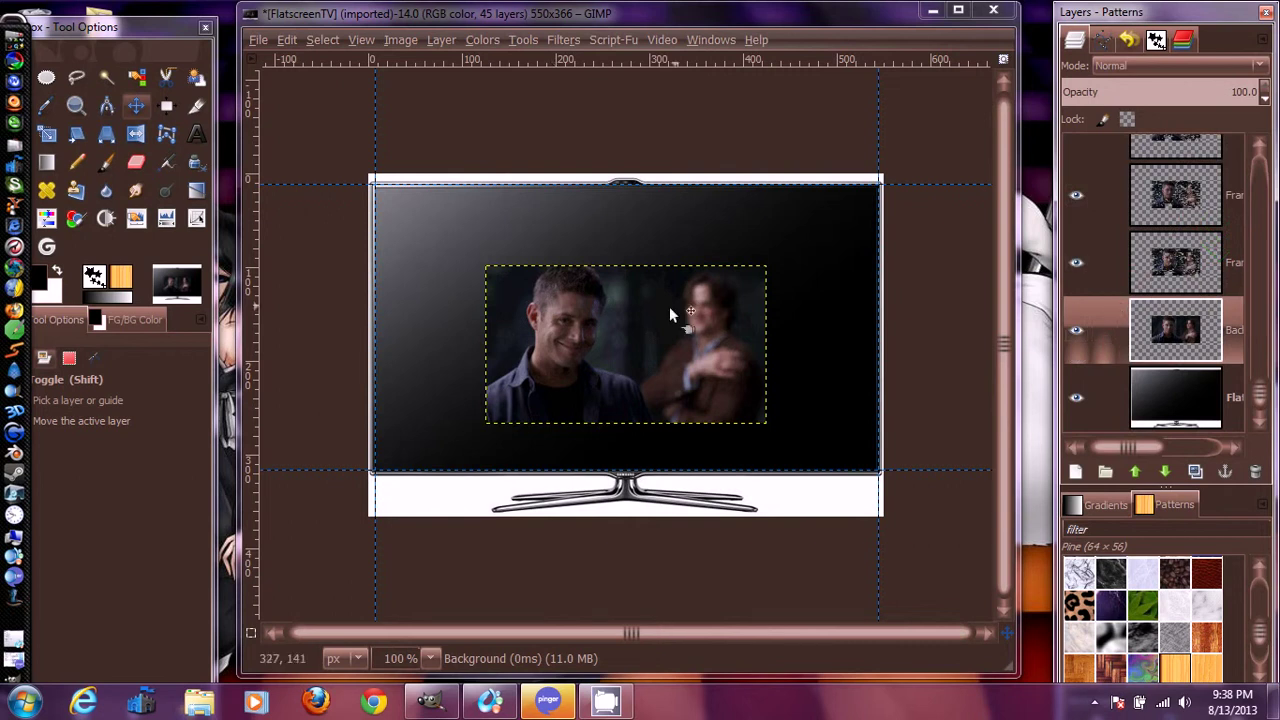
pyautogui.moveTo(152, 28); pyautogui.dragTo(217, 21)
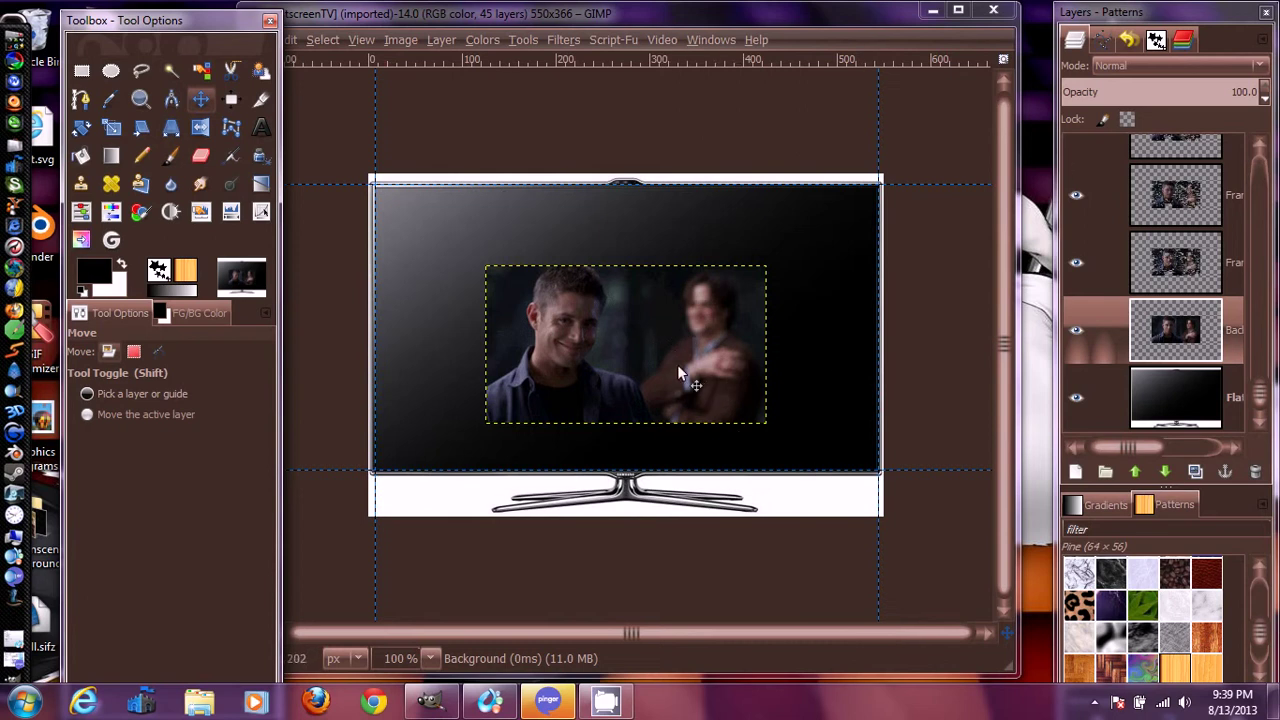
# Try moving only the GIF's Background layer down and to the left on the TV screen, review the other frames, and undo the move.
pyautogui.moveTo(675, 352); pyautogui.dragTo(623, 368)
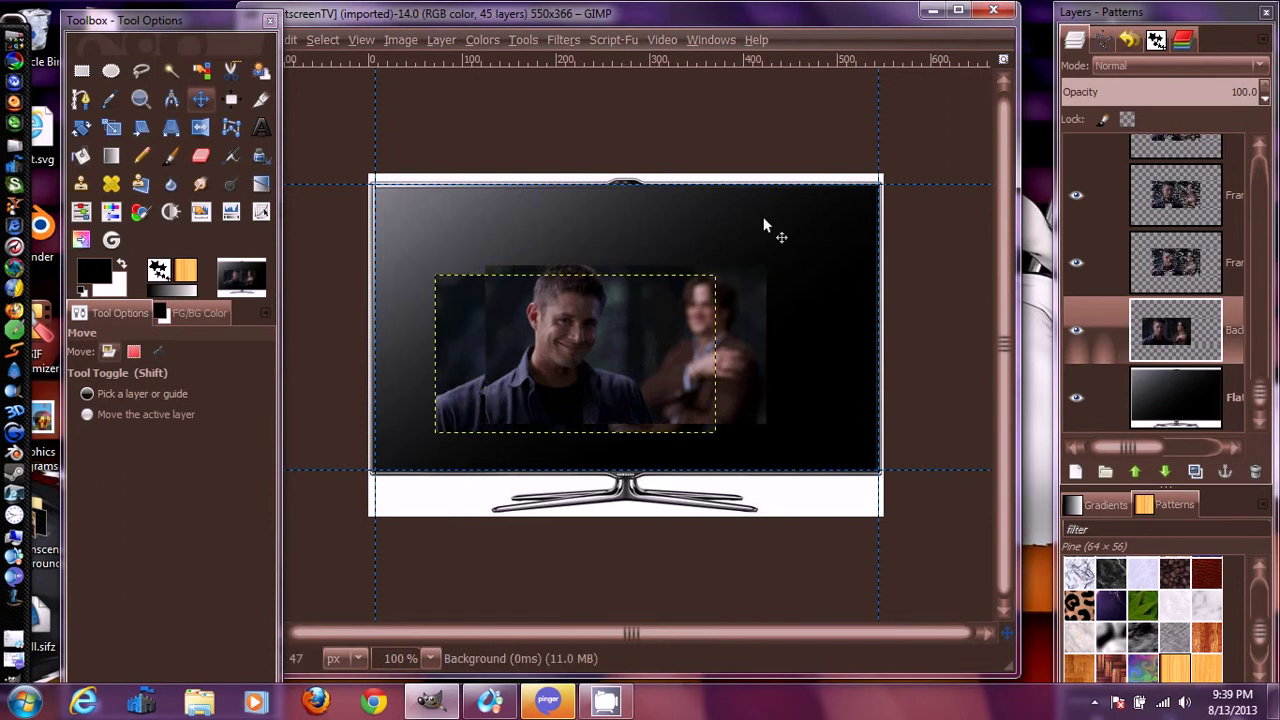
pyautogui.scroll(6, 1165, 283)
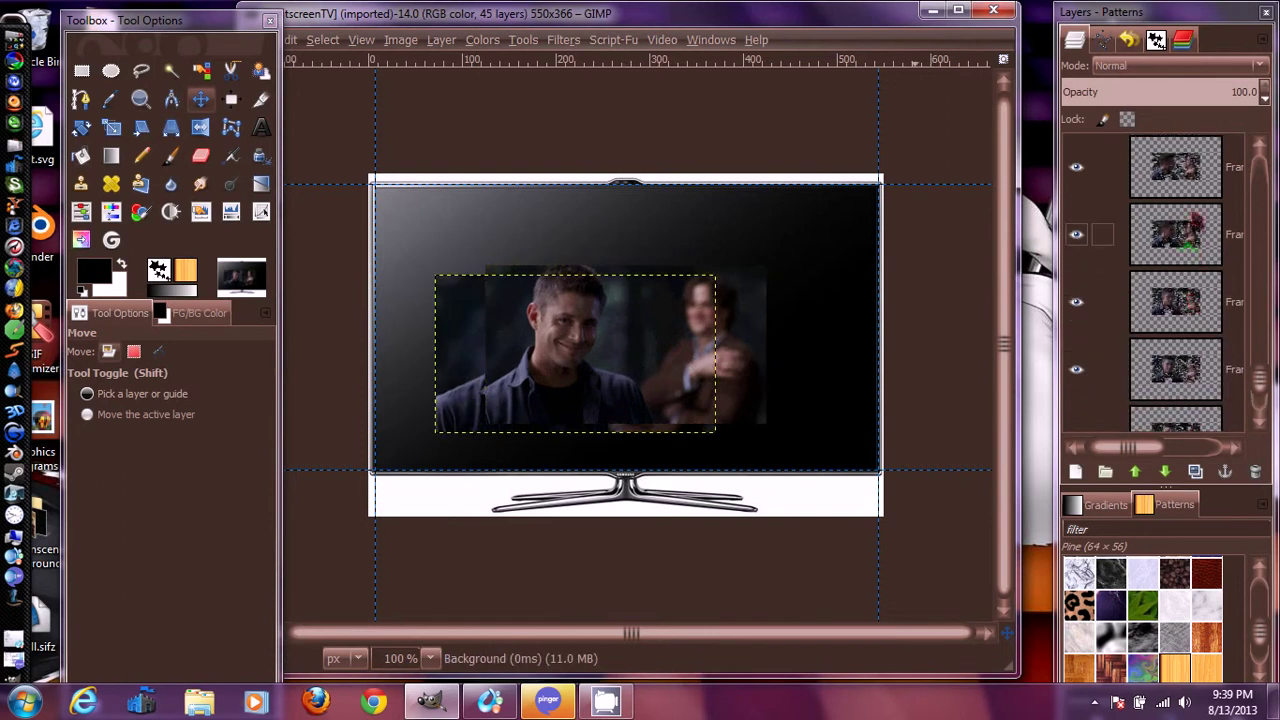
pyautogui.scroll(5, 1165, 283)
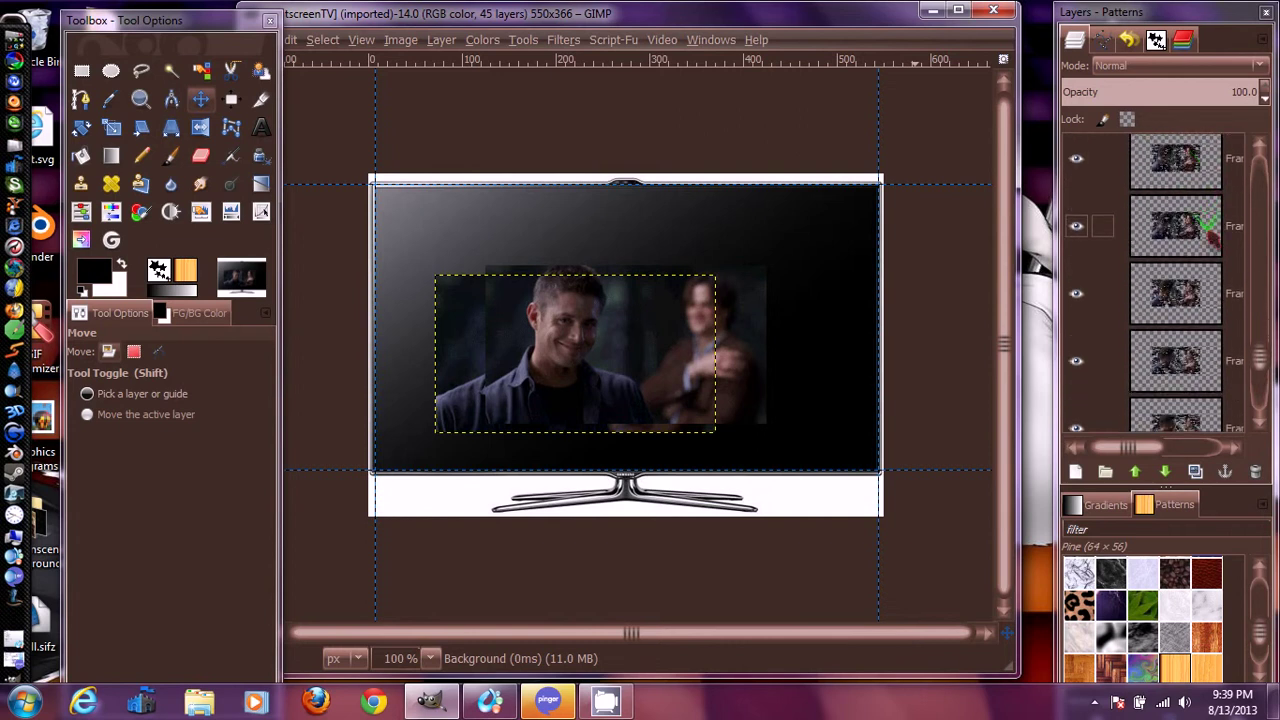
pyautogui.scroll(-4, 1165, 300)
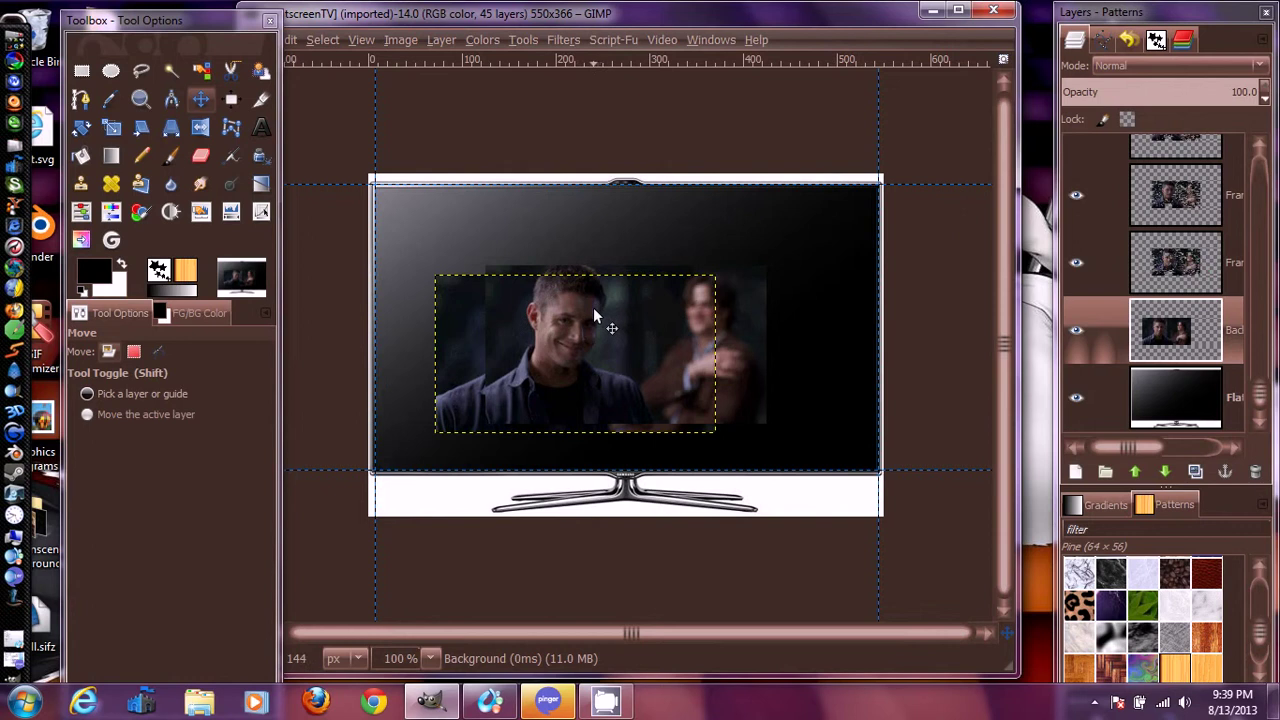
pyautogui.moveTo(302, 26); pyautogui.dragTo(312, 27)
pyautogui.click(296, 39)
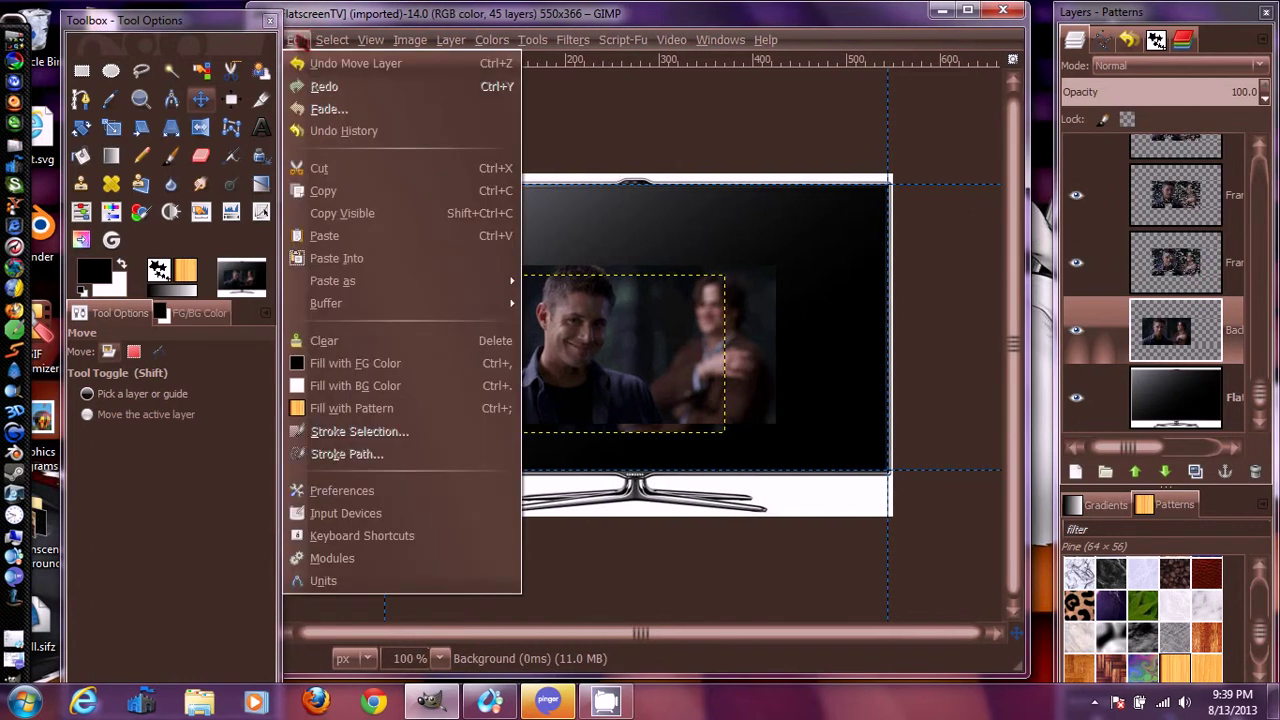
pyautogui.click(312, 64)
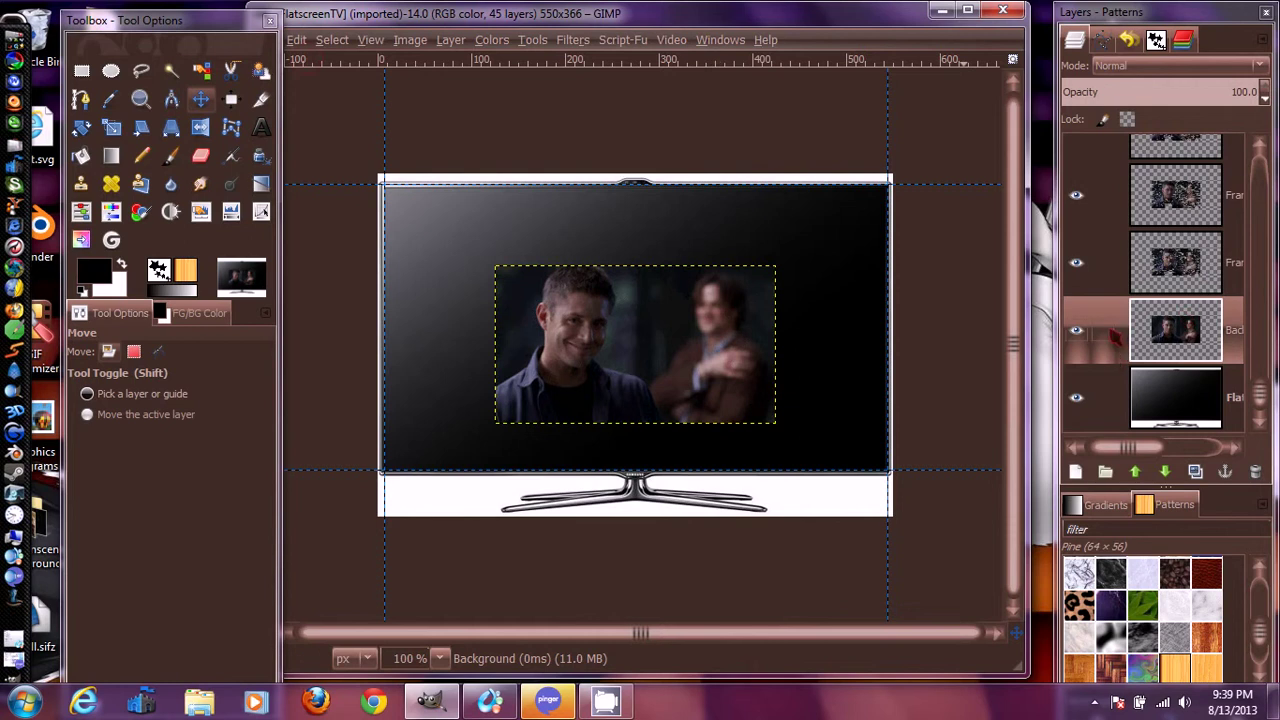
# Move the Layers window inward so that it overlaps the edge of the image window.
pyautogui.moveTo(1130, 14); pyautogui.dragTo(1014, 15)
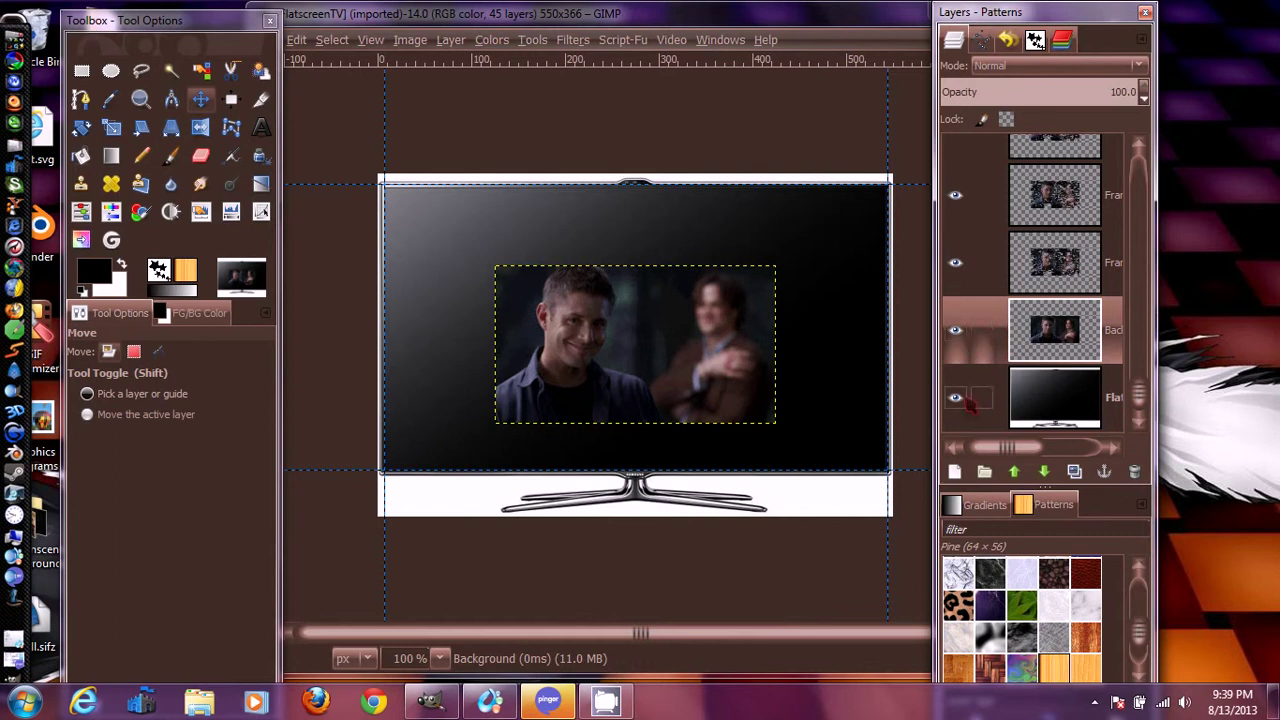
# Link the GIF's Background layer with all the frame layers above it, leaving the TV layer unlinked.
pyautogui.click(980, 330)
pyautogui.click(981, 261)
pyautogui.click(981, 195)
pyautogui.scroll(2, 992, 150)
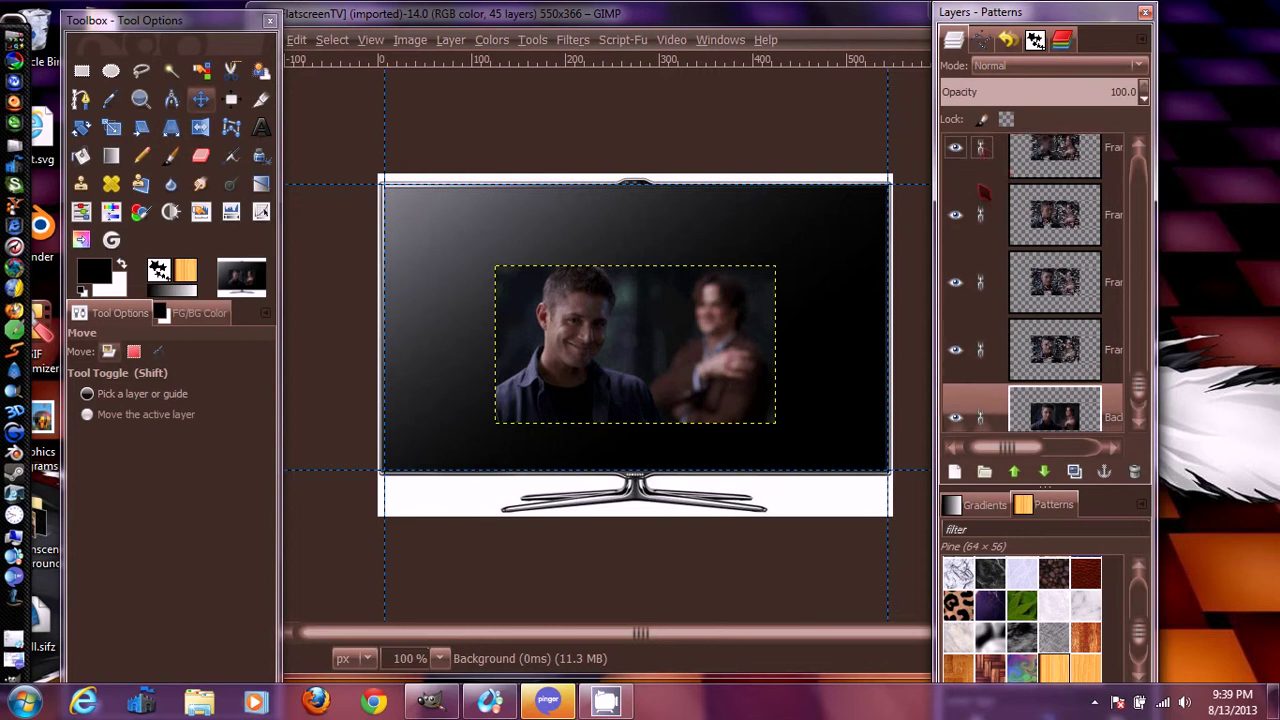
pyautogui.scroll(-2, 981, 192)
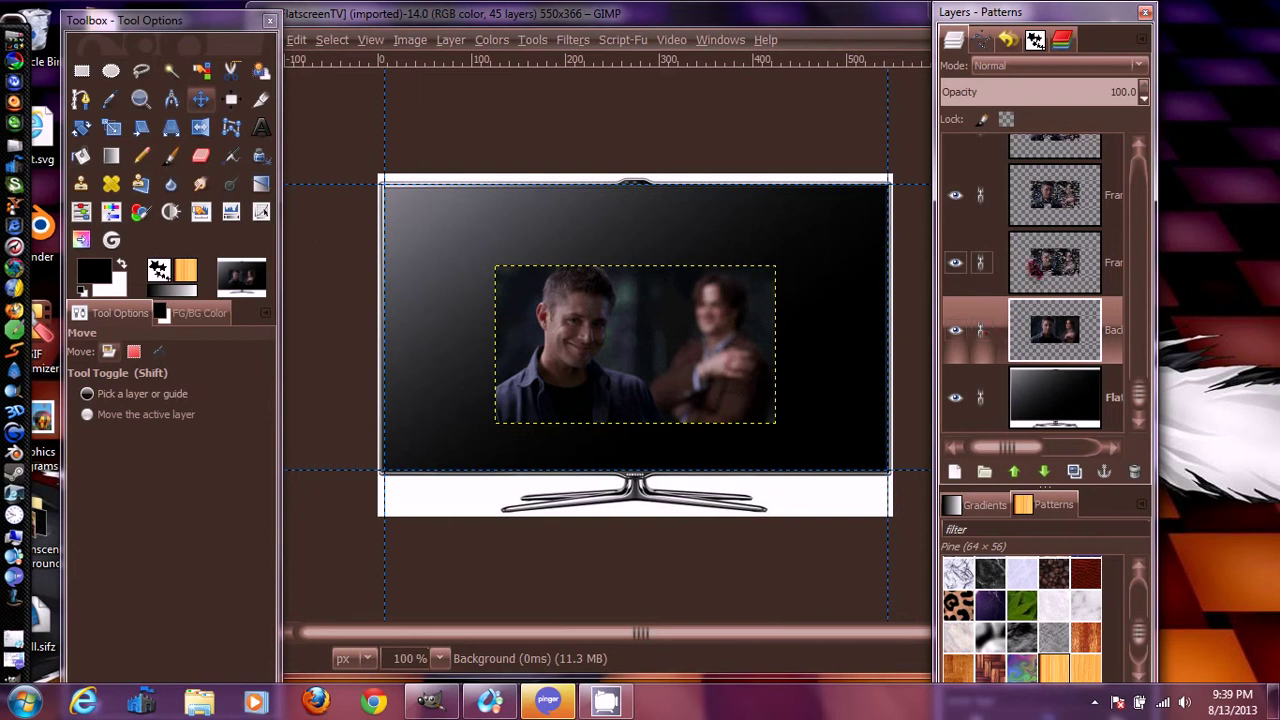
pyautogui.scroll(5, 1030, 228)
pyautogui.scroll(5, 1030, 228)
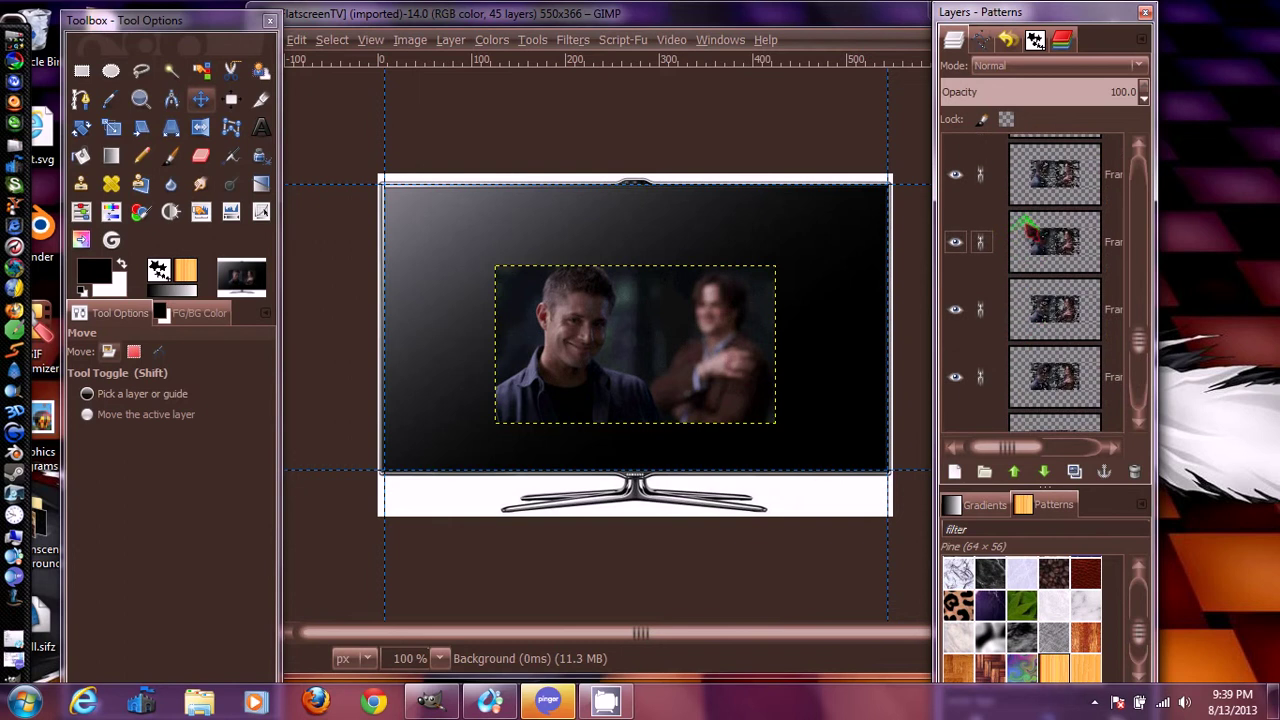
pyautogui.scroll(5, 995, 200)
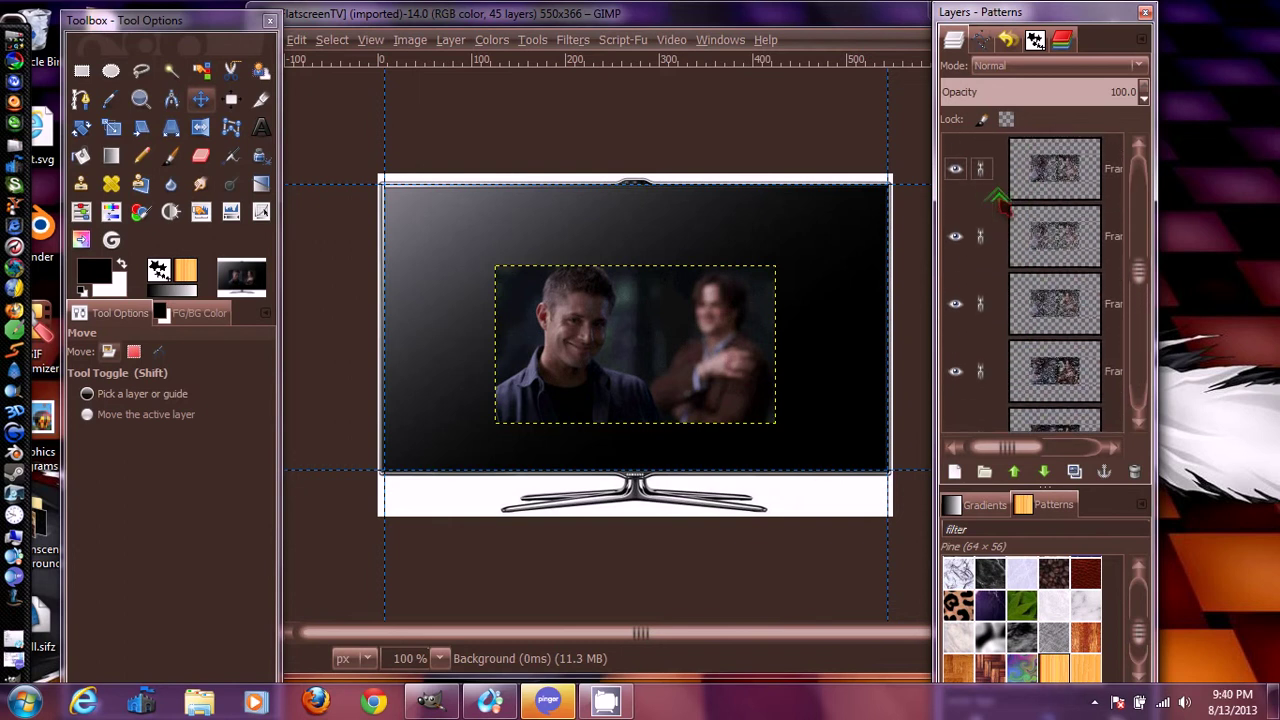
pyautogui.scroll(5, 1004, 199)
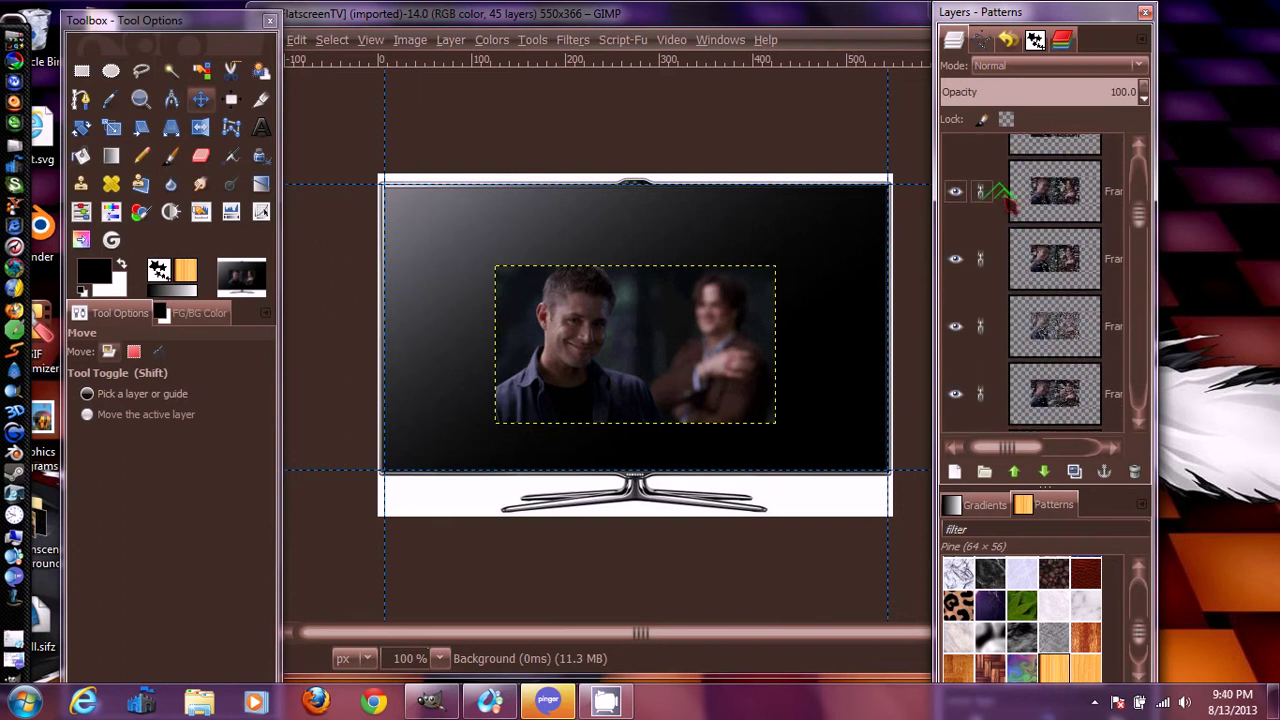
pyautogui.scroll(1, 1004, 196)
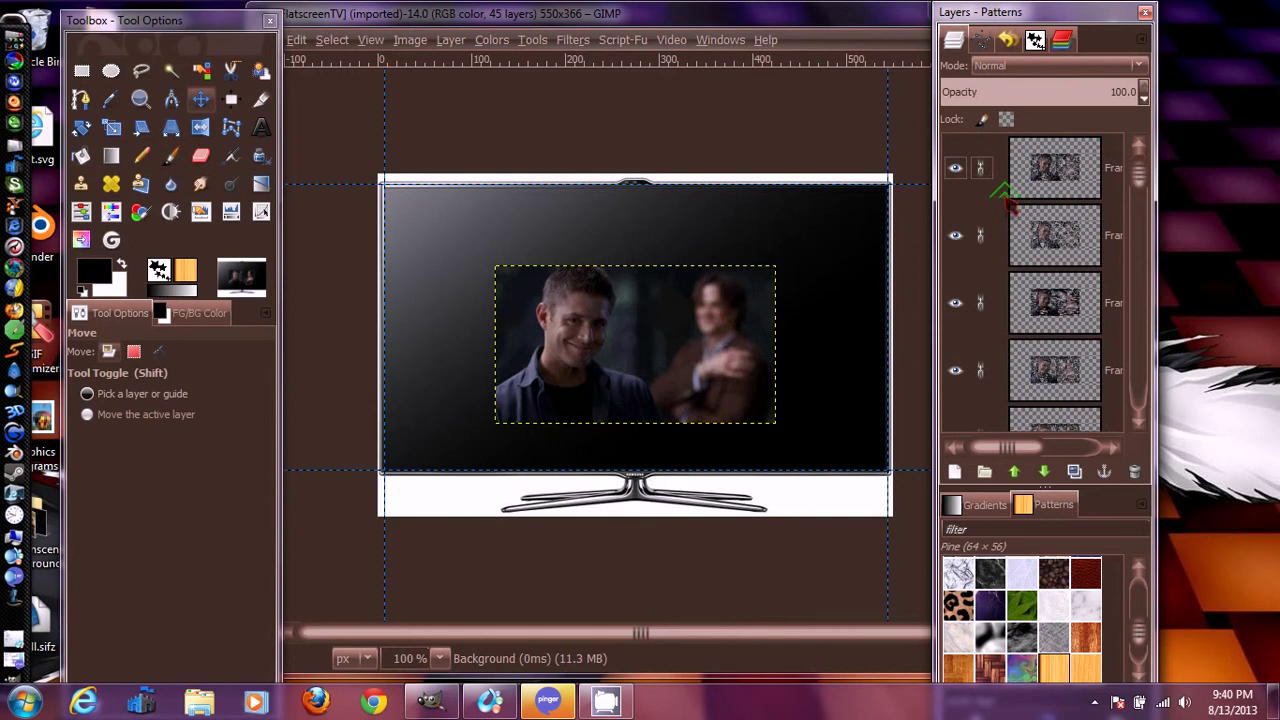
# Try moving the linked GIF layers together slightly up and to the left on the TV screen, and undo the move.
pyautogui.moveTo(1139, 182); pyautogui.dragTo(1139, 401)
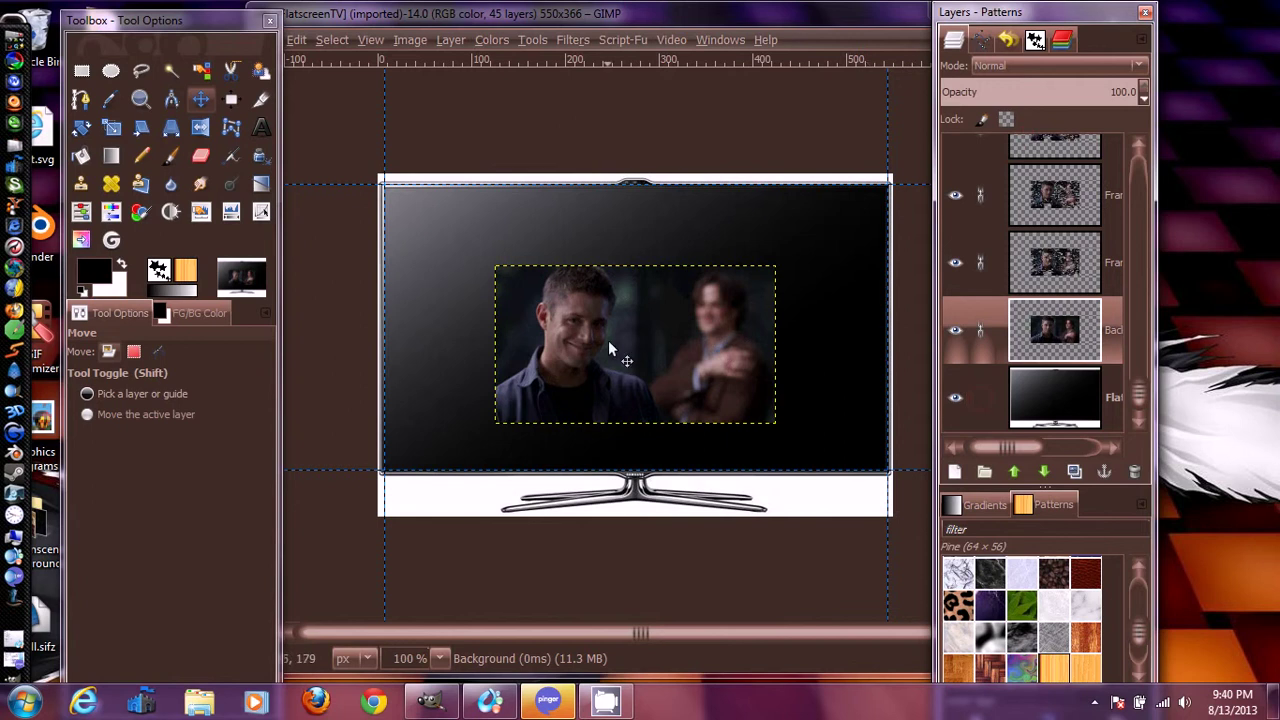
pyautogui.moveTo(623, 339)
pyautogui.mouseDown()
pyautogui.moveTo(572, 336)
pyautogui.moveTo(595, 347)
pyautogui.moveTo(642, 332)
pyautogui.moveTo(617, 352)
pyautogui.moveTo(595, 282)
pyautogui.moveTo(637, 307)
pyautogui.moveTo(601, 340)
pyautogui.moveTo(627, 325)
pyautogui.moveTo(619, 333)
pyautogui.mouseUp()
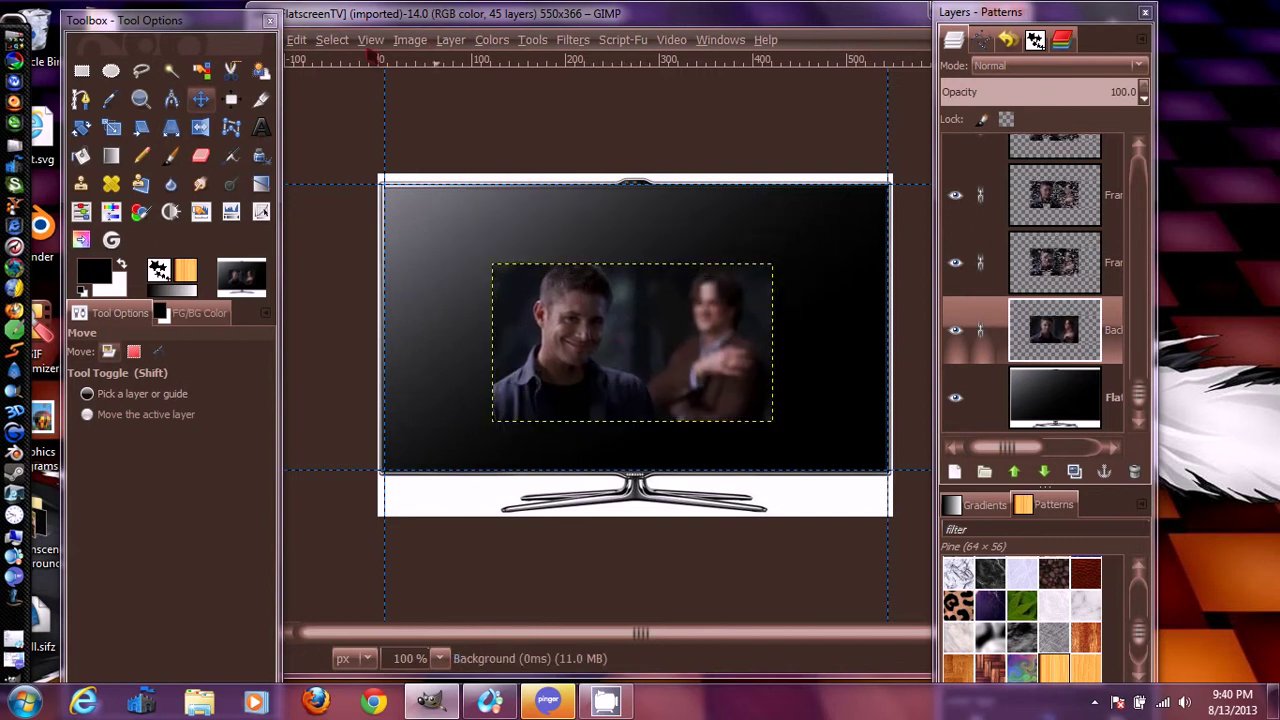
pyautogui.click(296, 39)
pyautogui.click(340, 62)
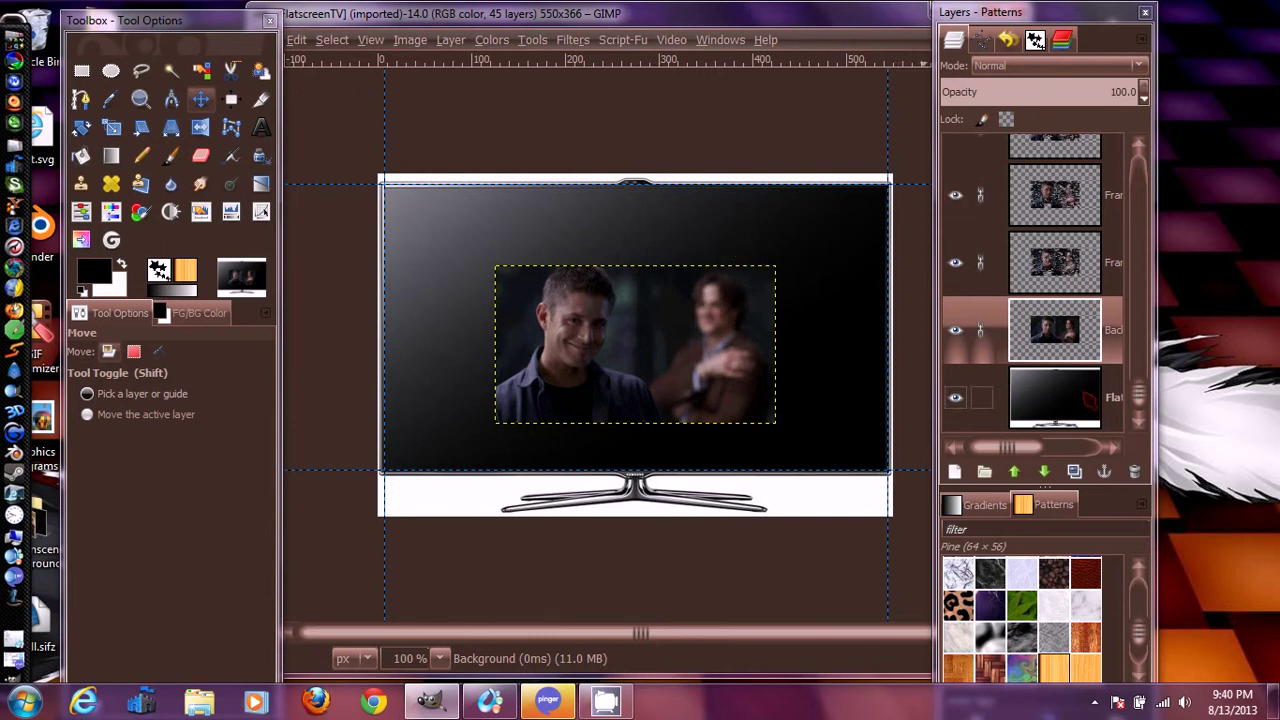
# Add a new transparent layer directly above the TV layer, and delete that layer again.
pyautogui.rightClick(1085, 401)
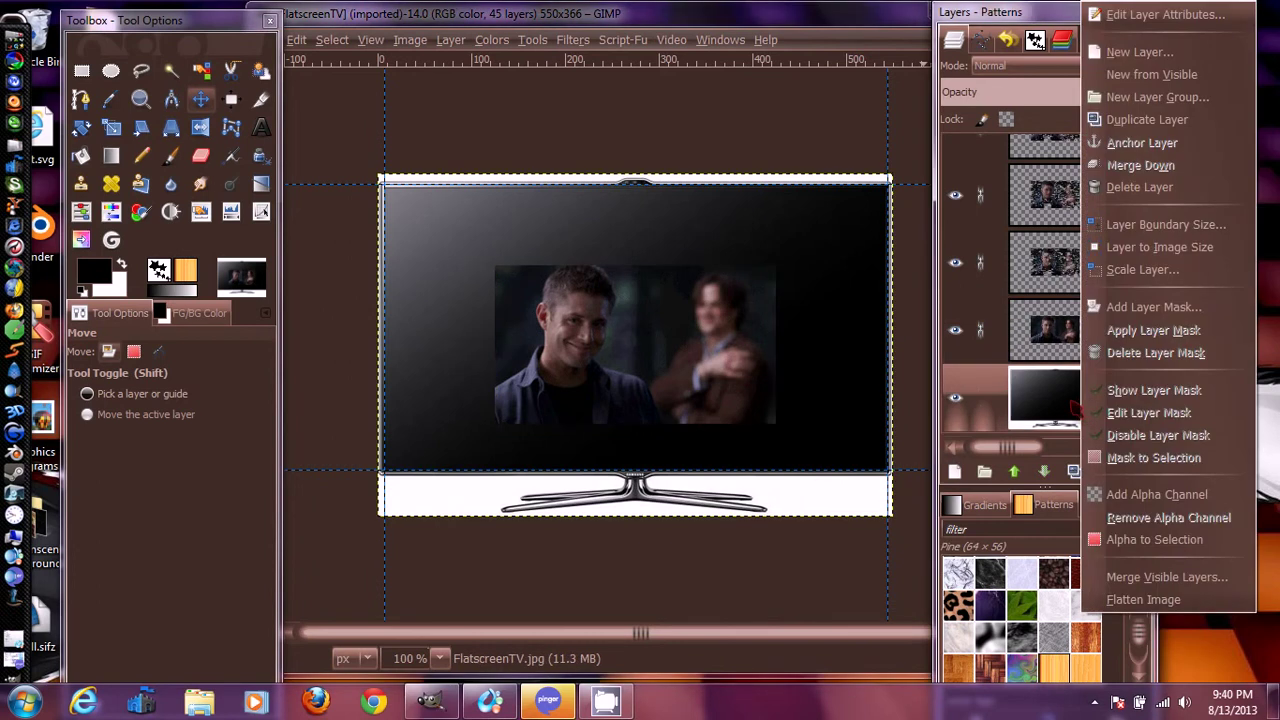
pyautogui.click(1038, 428)
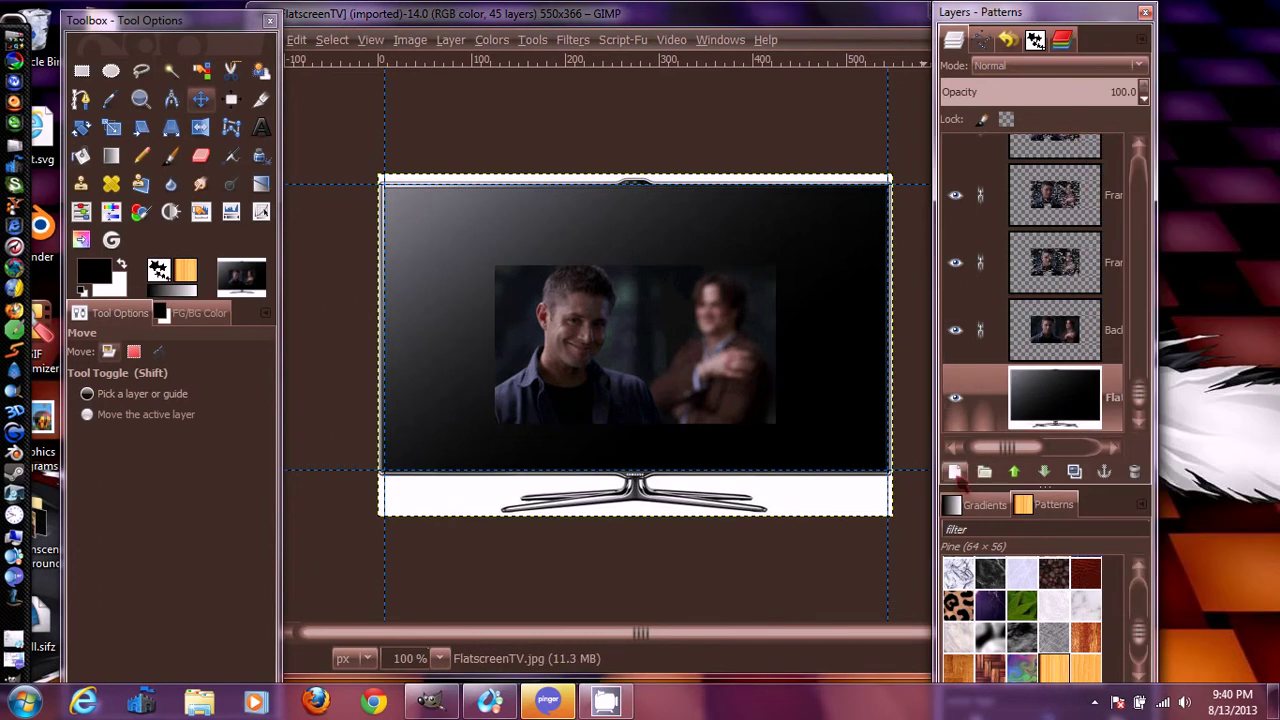
pyautogui.click(955, 472)
pyautogui.click(262, 412)
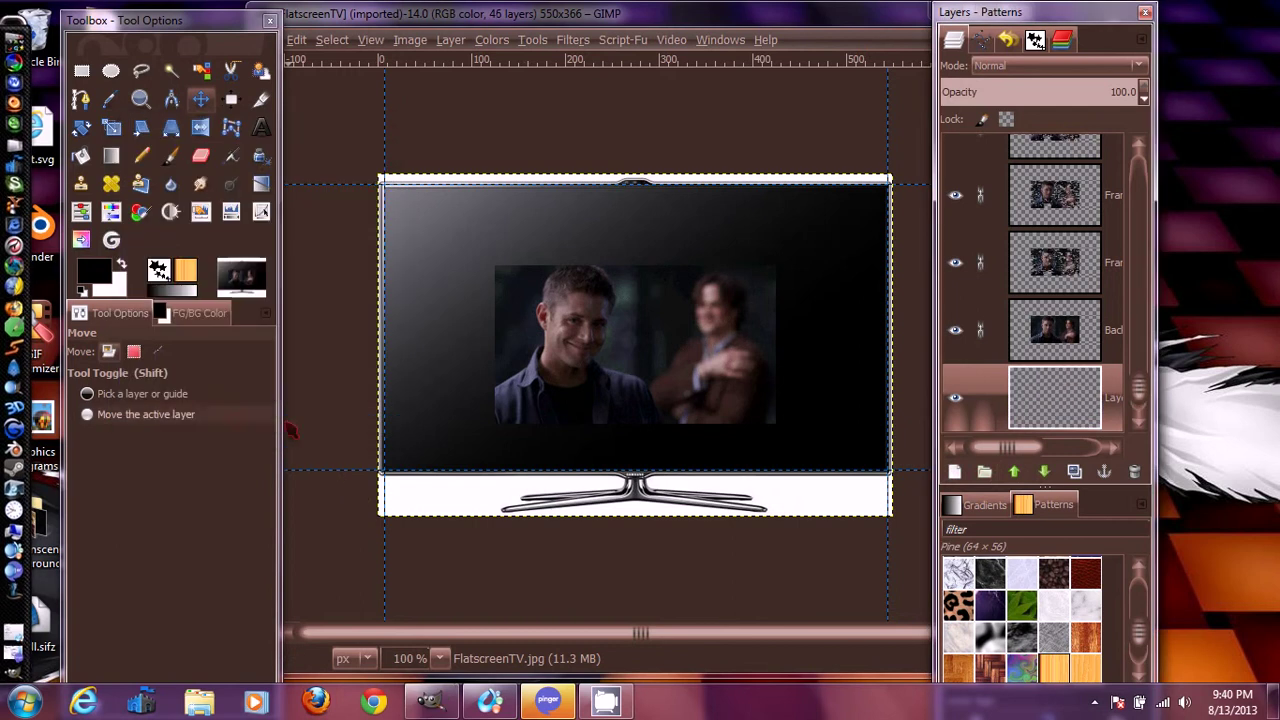
pyautogui.scroll(-1, 1128, 400)
pyautogui.click(1070, 422)
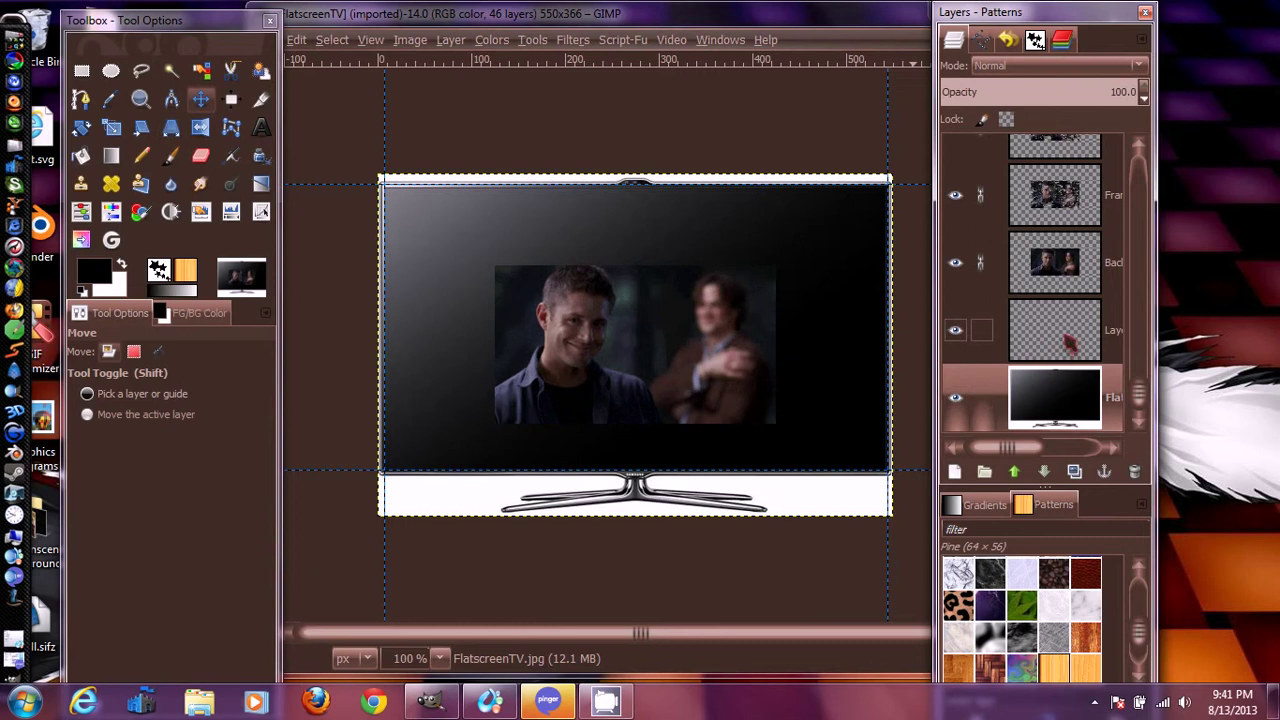
pyautogui.rightClick(1068, 343)
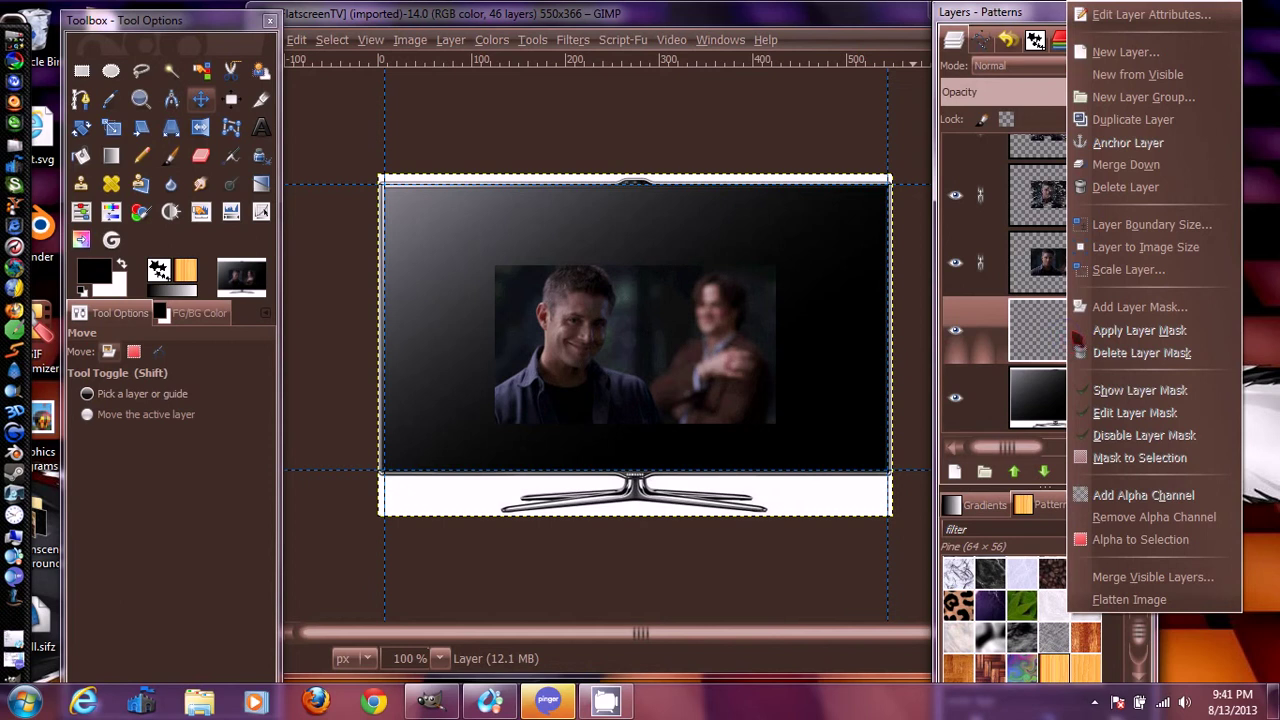
pyautogui.click(1130, 189)
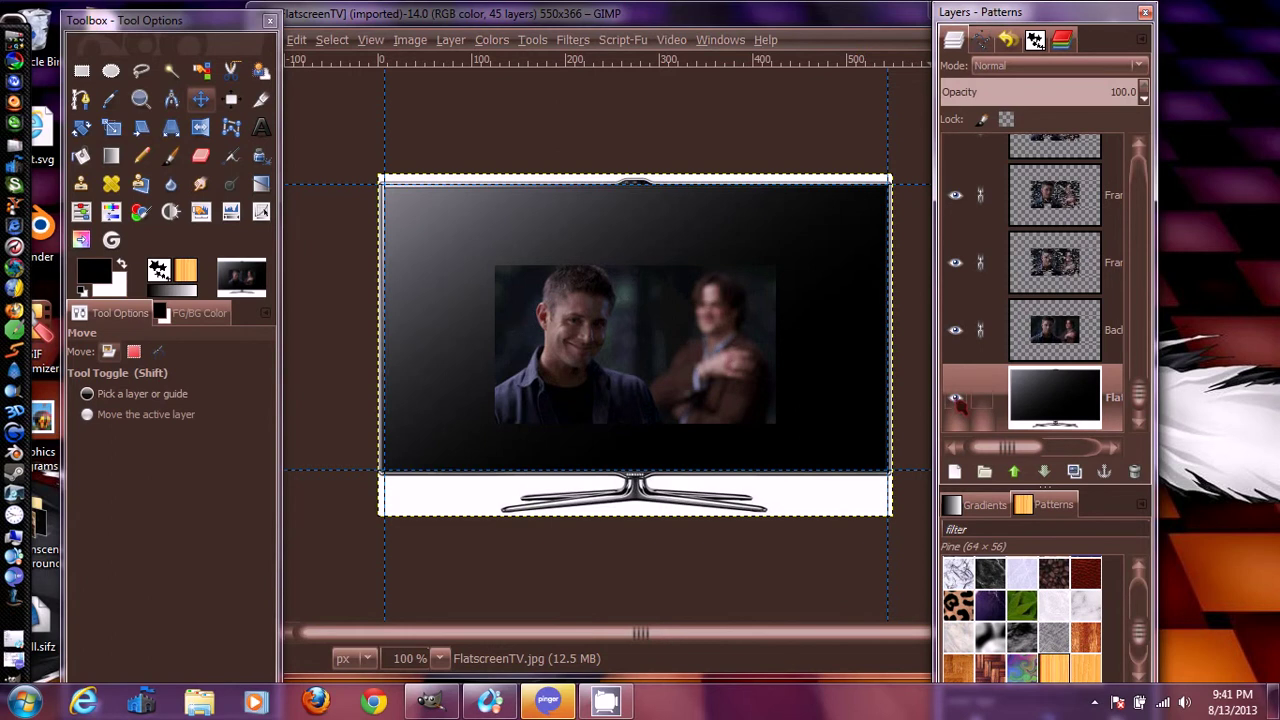
# Hide the TV layer so that only the GIF layers and the guides are shown.
pyautogui.click(956, 398)
pyautogui.click(956, 398)
pyautogui.click(956, 398)
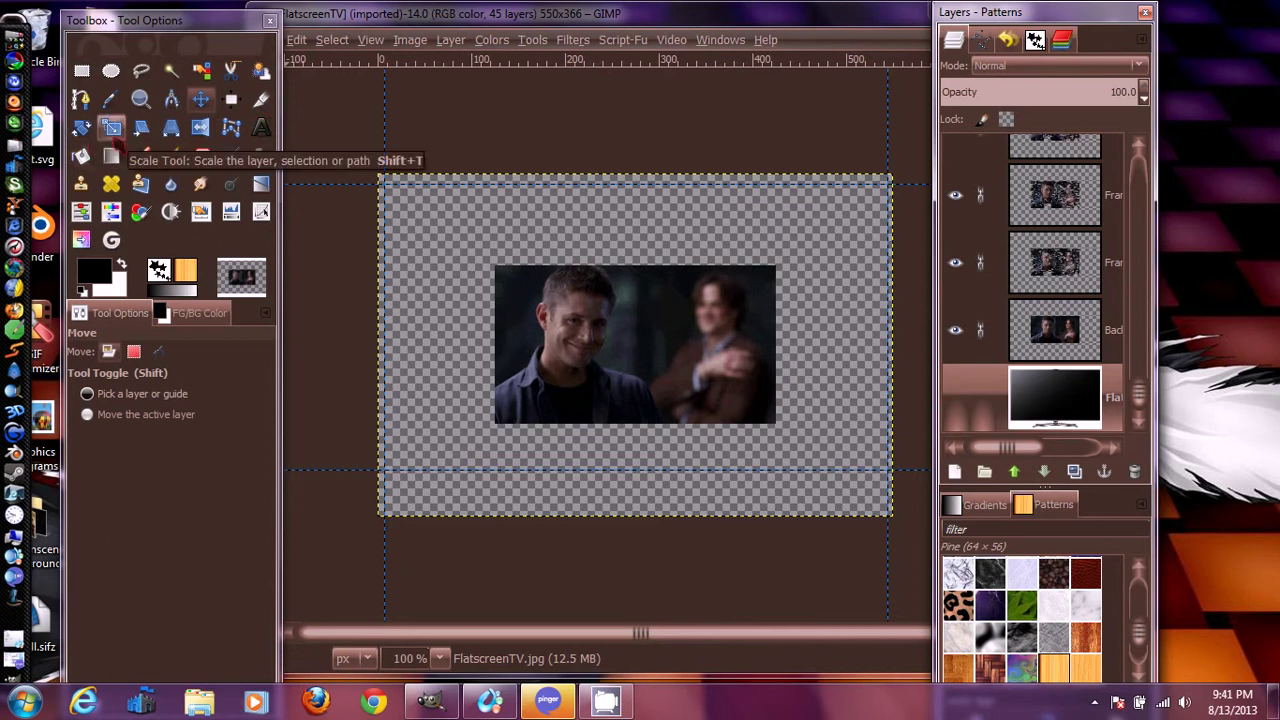
# Activate the Scale tool and move the Layers window clear of the image window, cancelling any scaling of the TV layer.
pyautogui.click(112, 128)
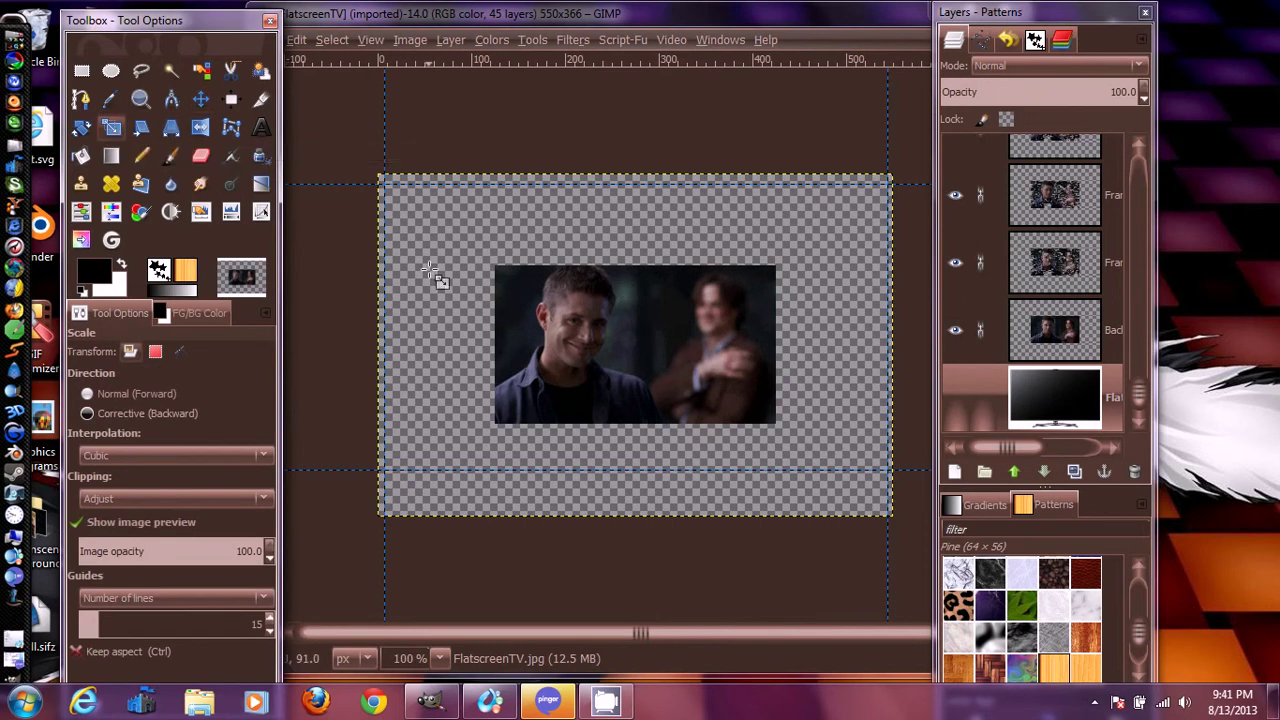
pyautogui.moveTo(1070, 25); pyautogui.dragTo(1177, 26)
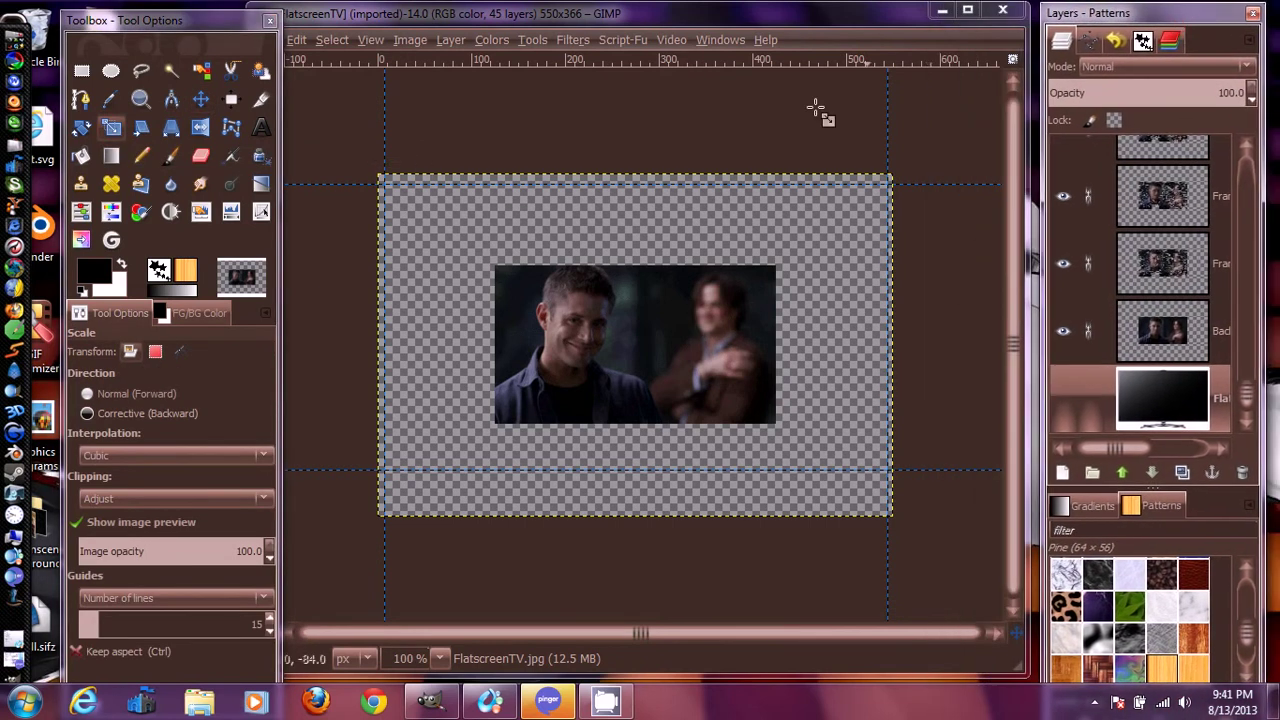
pyautogui.click(650, 345)
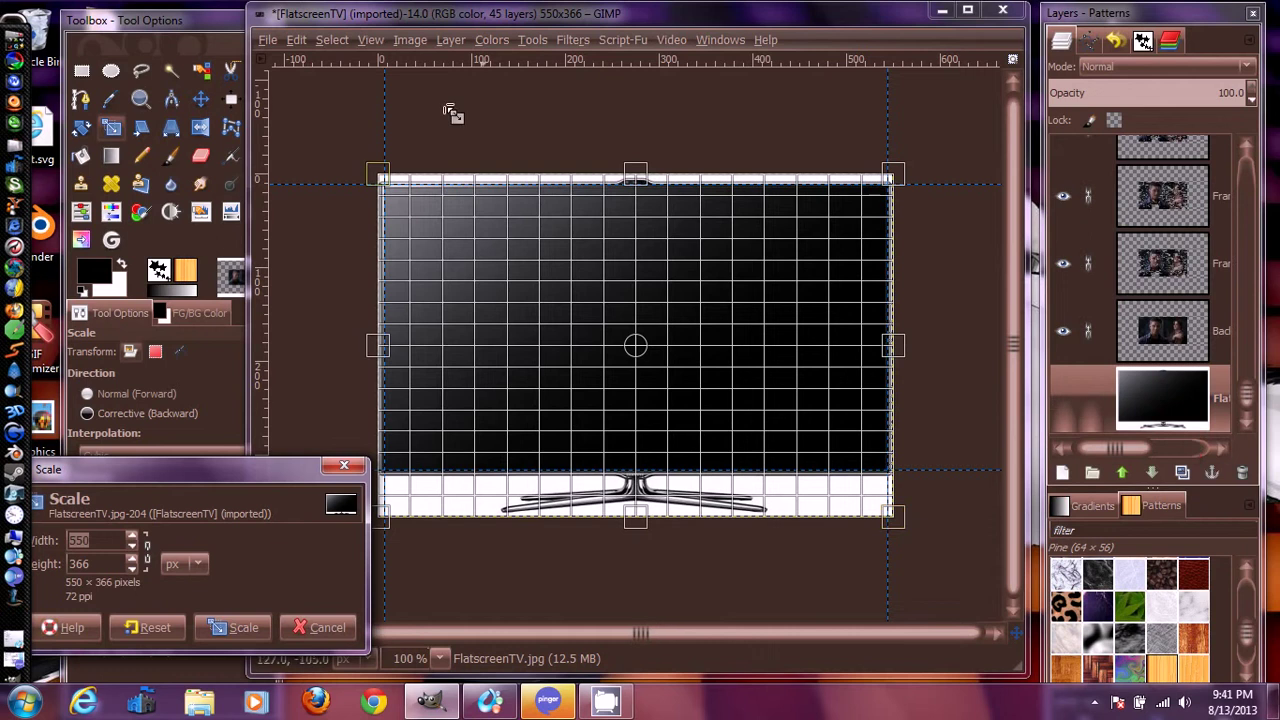
pyautogui.click(325, 627)
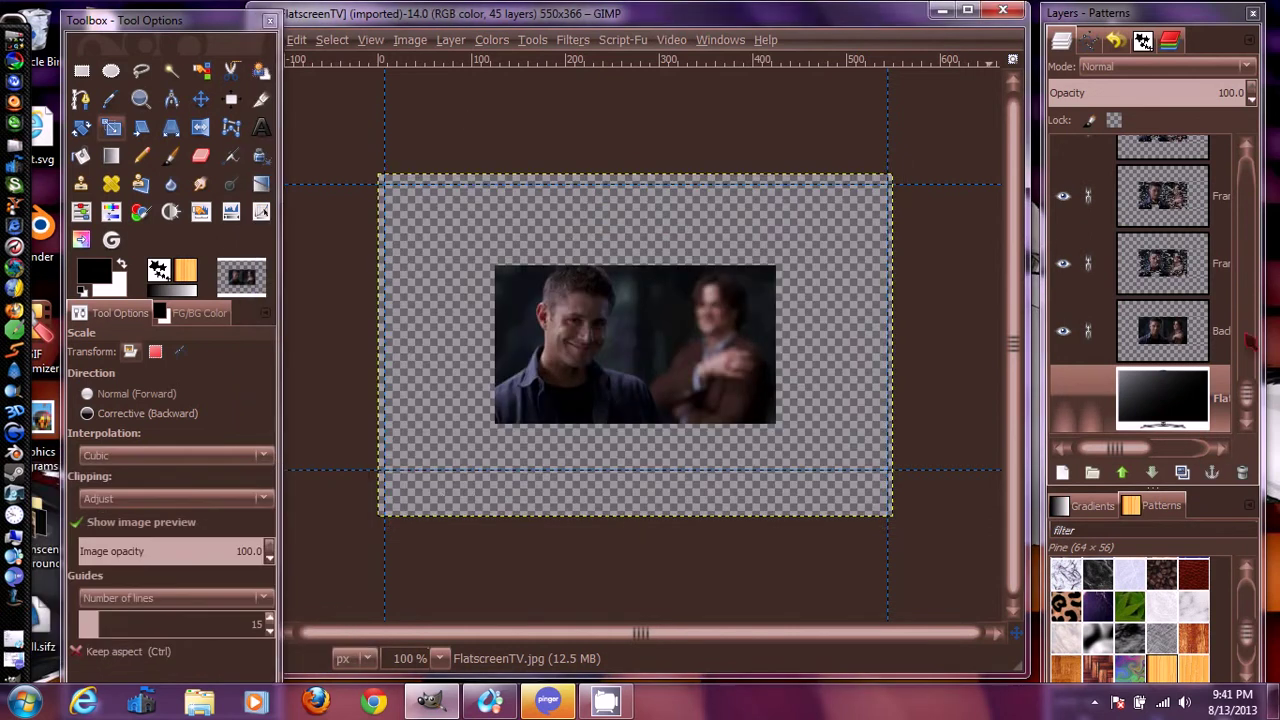
# Scale the GIF's Background layer by its corners to about 532 × 297 px, fitting it to the top and side guides.
pyautogui.click(1190, 345)
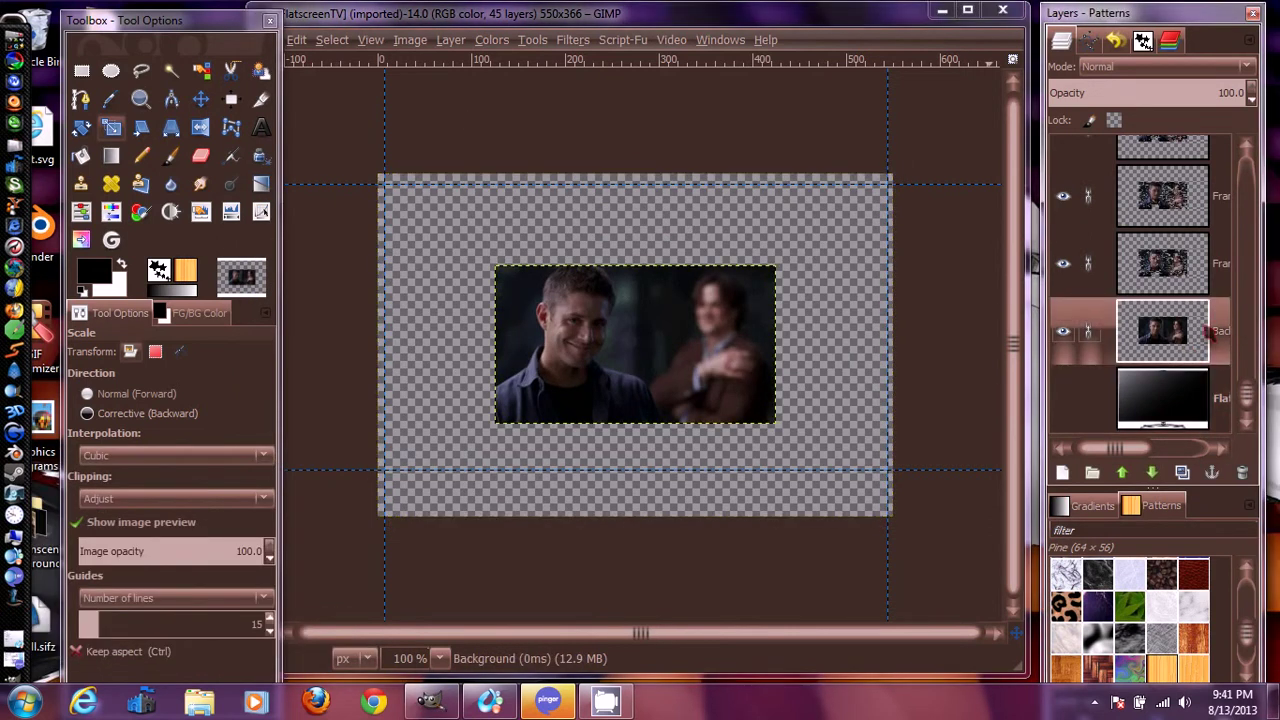
pyautogui.moveTo(1118, 454)
pyautogui.mouseDown()
pyautogui.moveTo(1150, 456)
pyautogui.moveTo(1132, 474)
pyautogui.mouseUp()
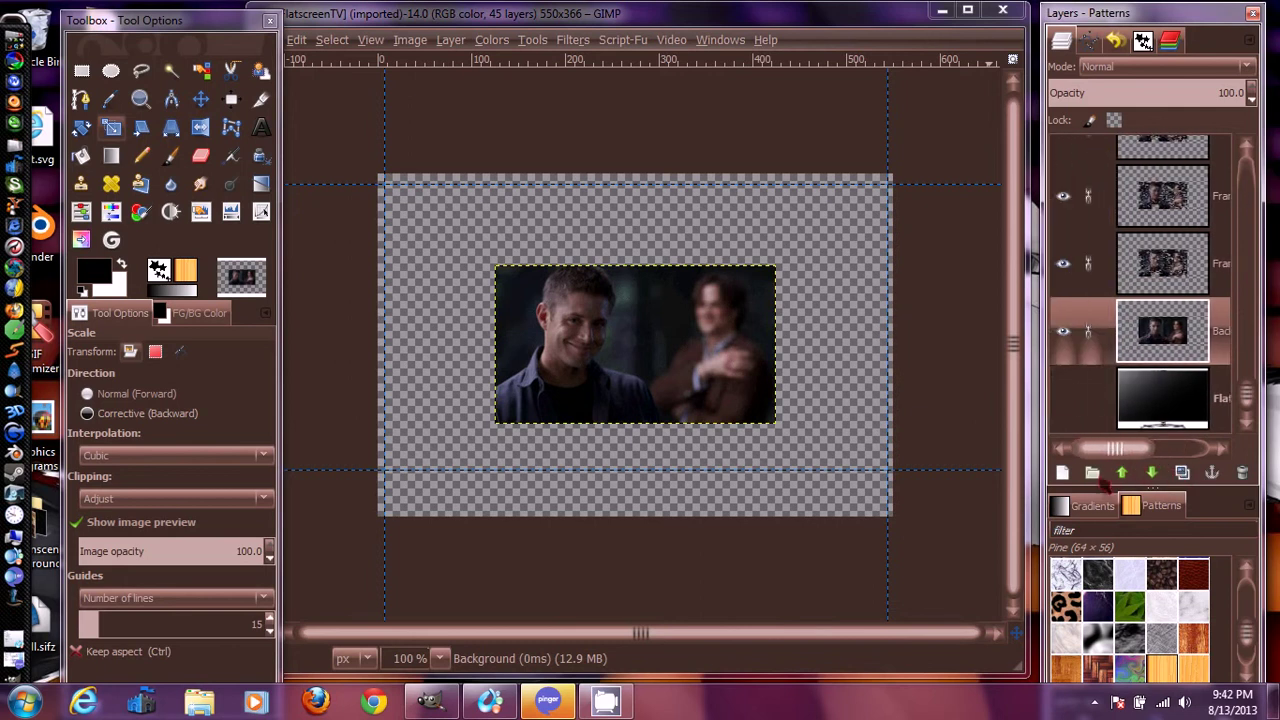
pyautogui.doubleClick(1166, 357)
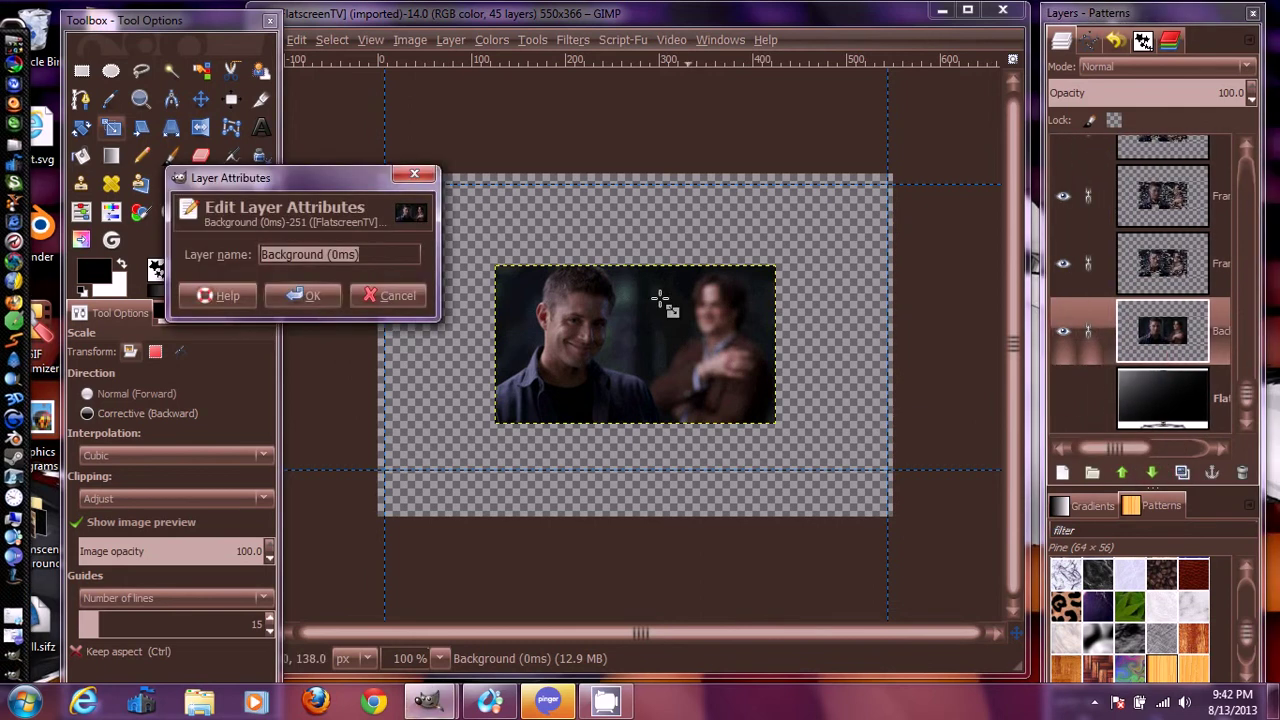
pyautogui.click(425, 178)
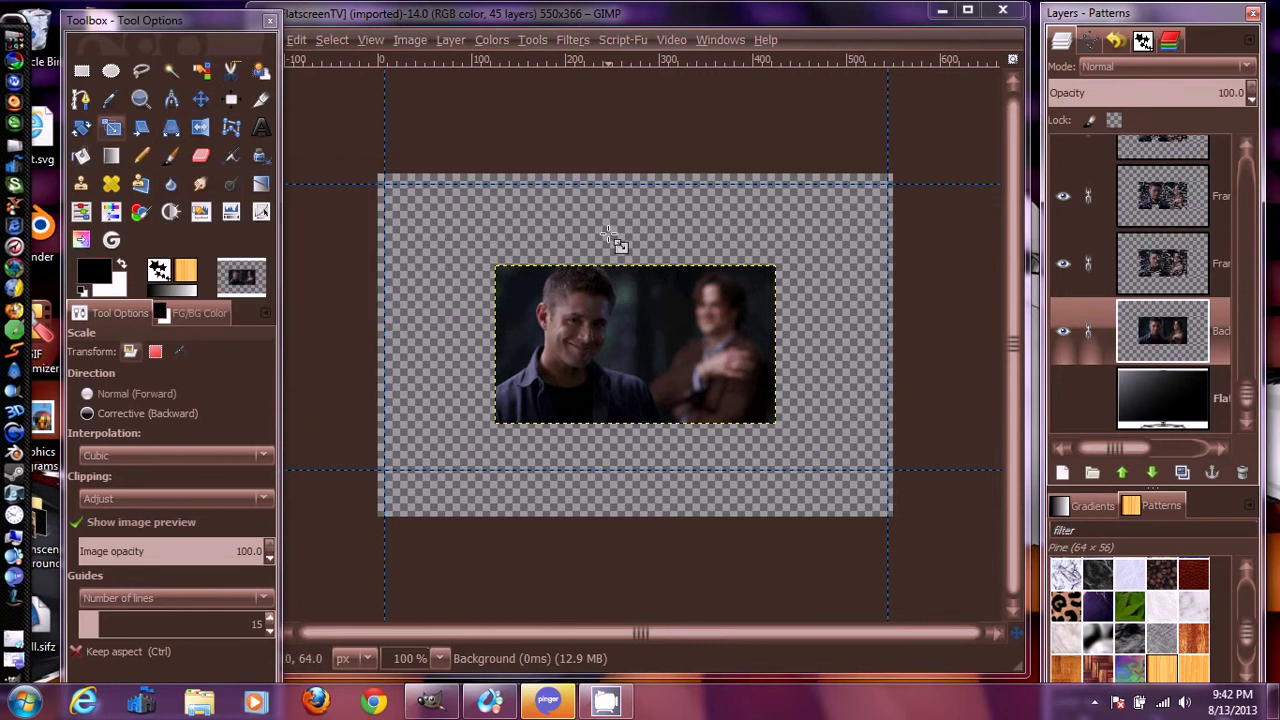
pyautogui.click(655, 340)
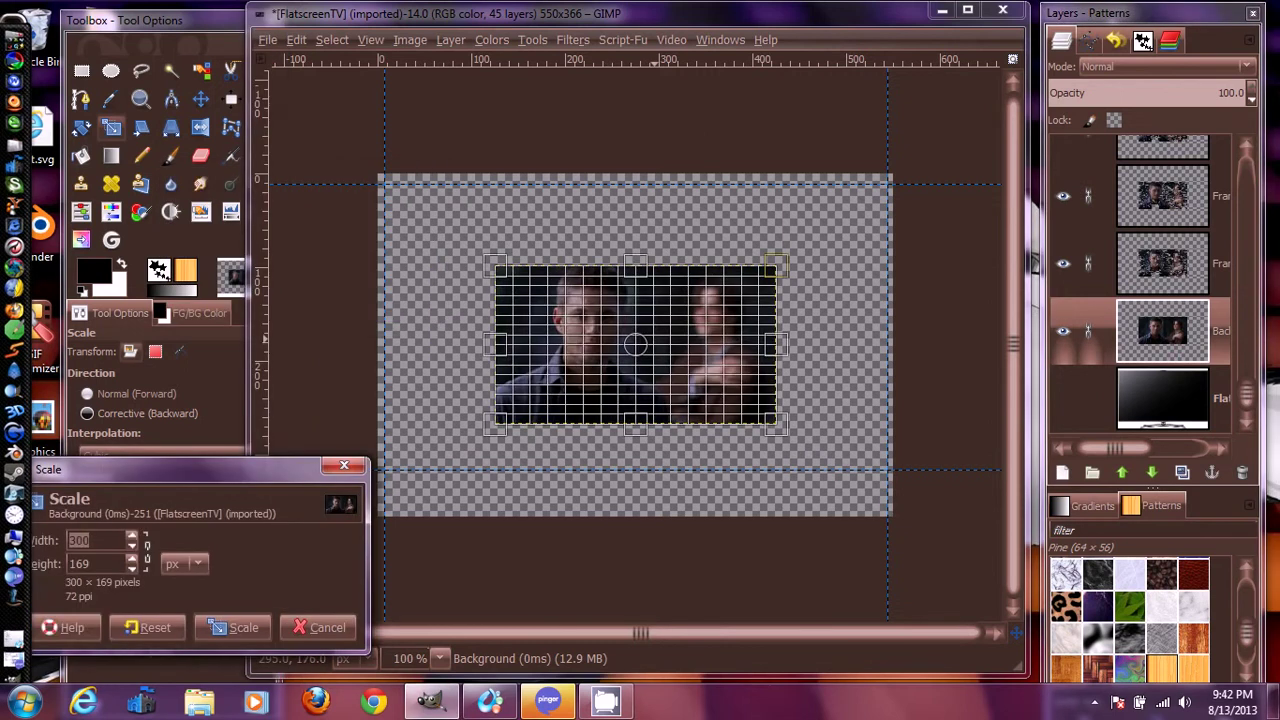
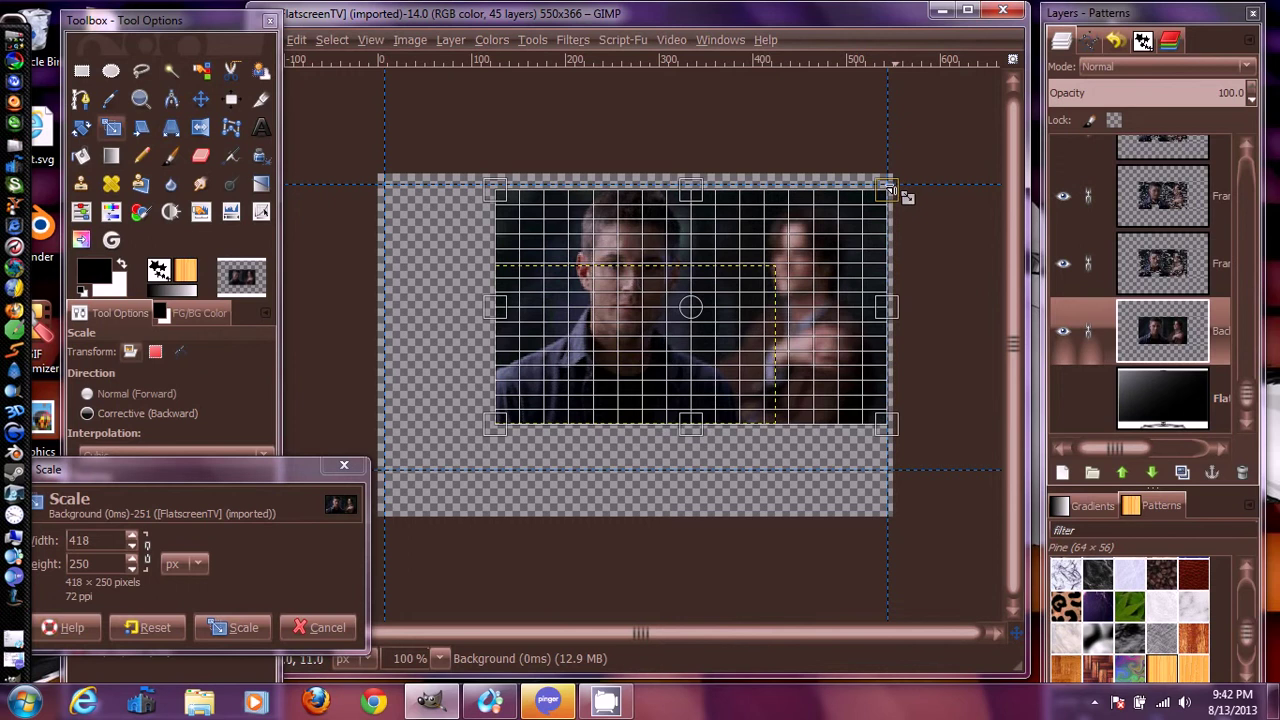
pyautogui.moveTo(889, 188)
pyautogui.mouseDown()
pyautogui.moveTo(906, 189)
pyautogui.moveTo(886, 181)
pyautogui.mouseUp()
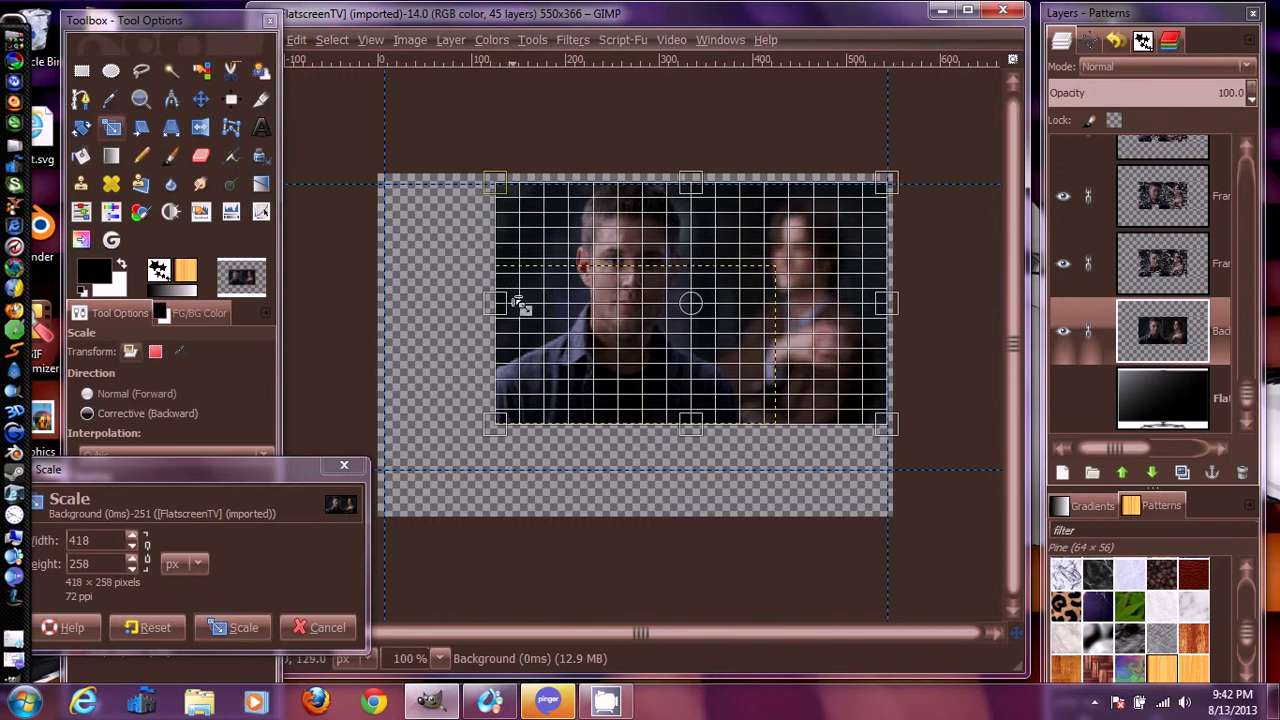
pyautogui.moveTo(500, 428); pyautogui.dragTo(394, 464)
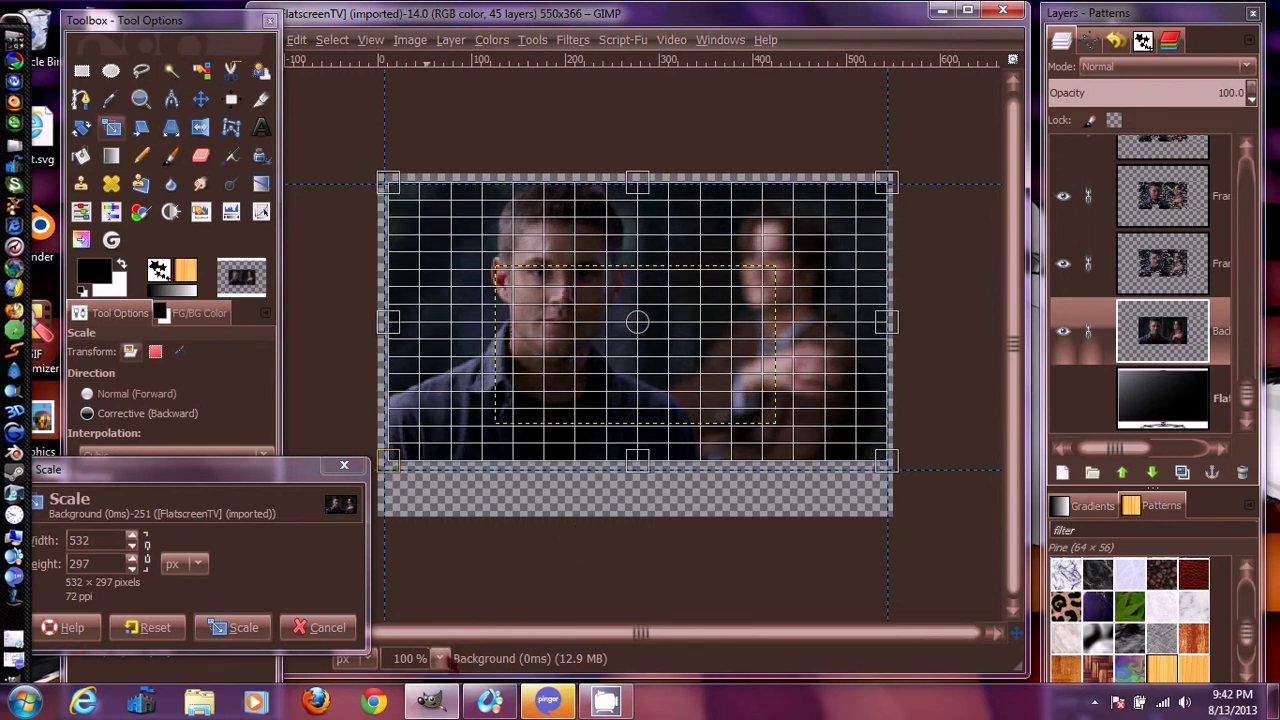
# Extend the lower edge of the Background layer's scaling frame to the bottom guide, for a size of 532 × 307 px.
pyautogui.click(440, 658)
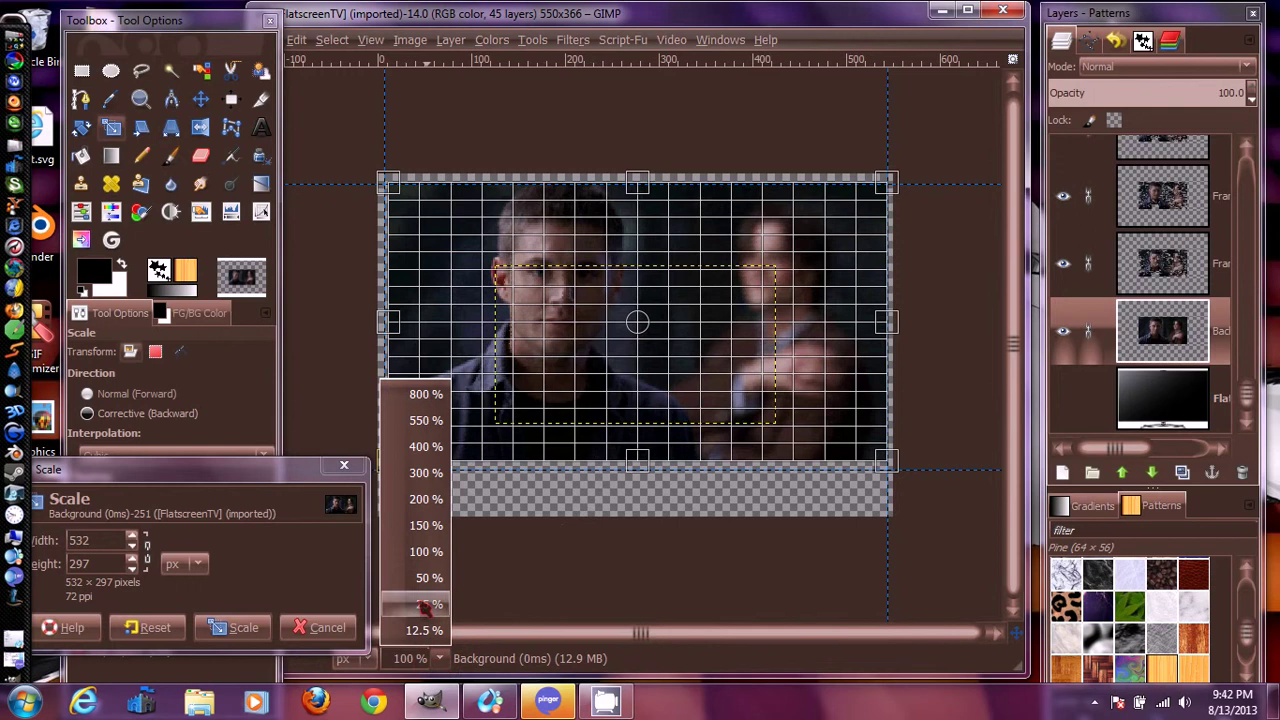
pyautogui.click(438, 500)
pyautogui.moveTo(645, 583); pyautogui.dragTo(644, 606)
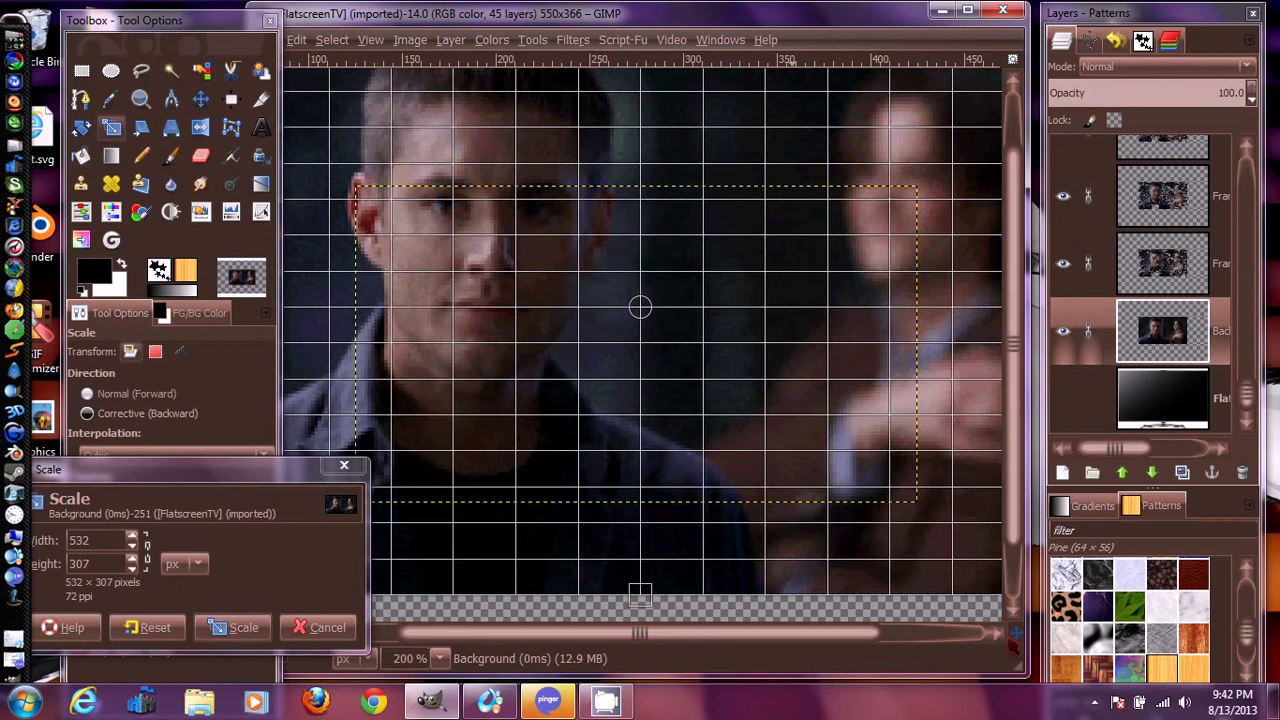
pyautogui.moveTo(1016, 638); pyautogui.dragTo(1019, 654)
pyautogui.scroll(15, 694, 520)
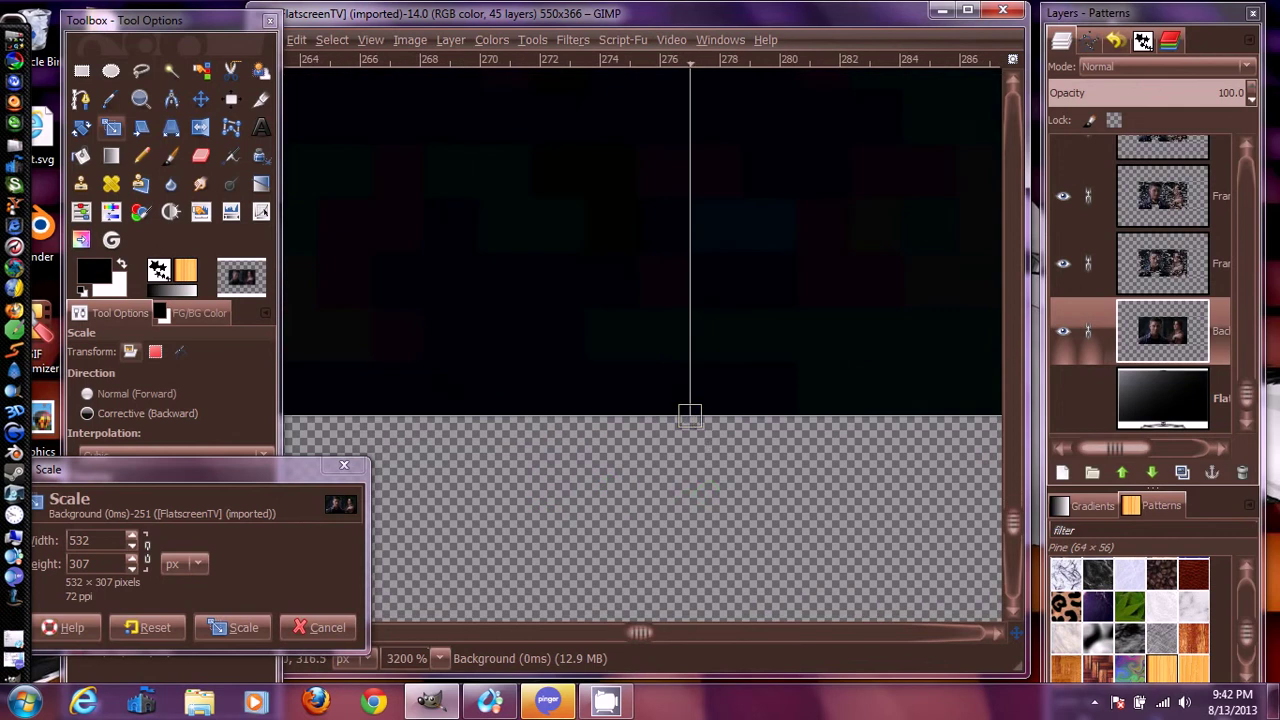
pyautogui.moveTo(692, 421); pyautogui.dragTo(692, 425)
pyautogui.moveTo(697, 424); pyautogui.dragTo(695, 417)
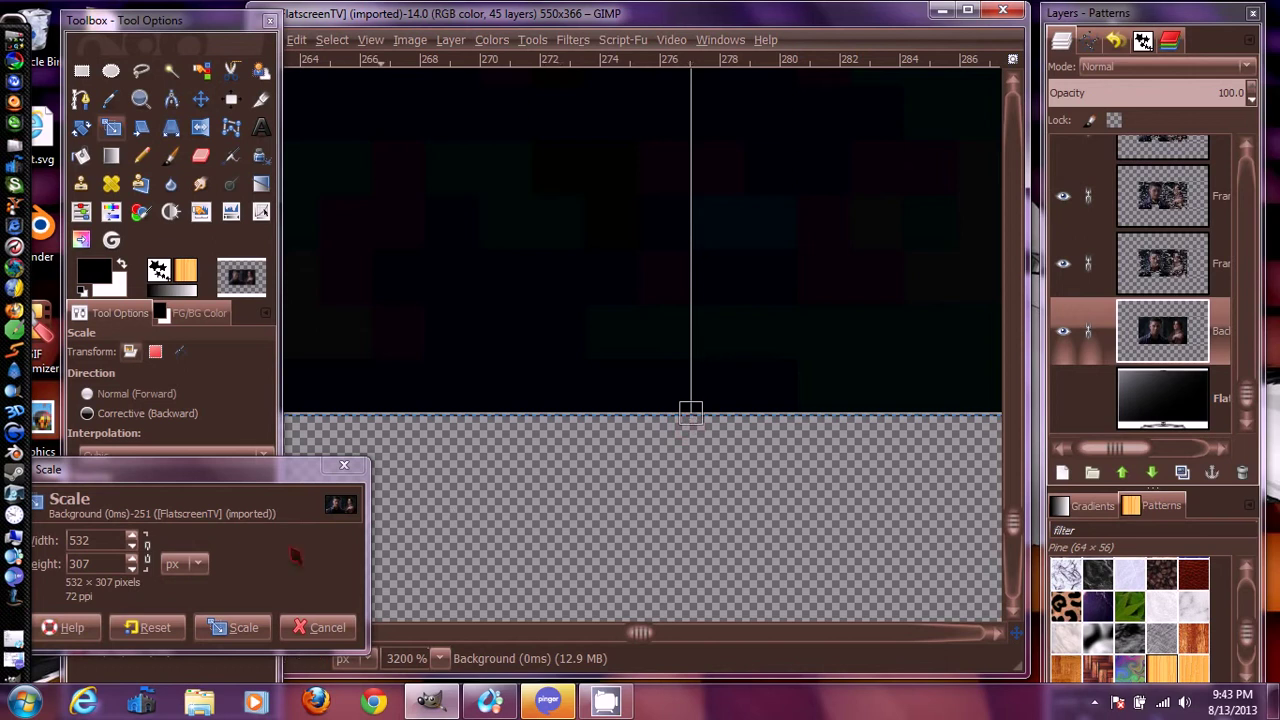
# Try a height of 306 px for the Background layer's scaling frame, then set it back to 307 px.
pyautogui.click(145, 550)
pyautogui.click(132, 568)
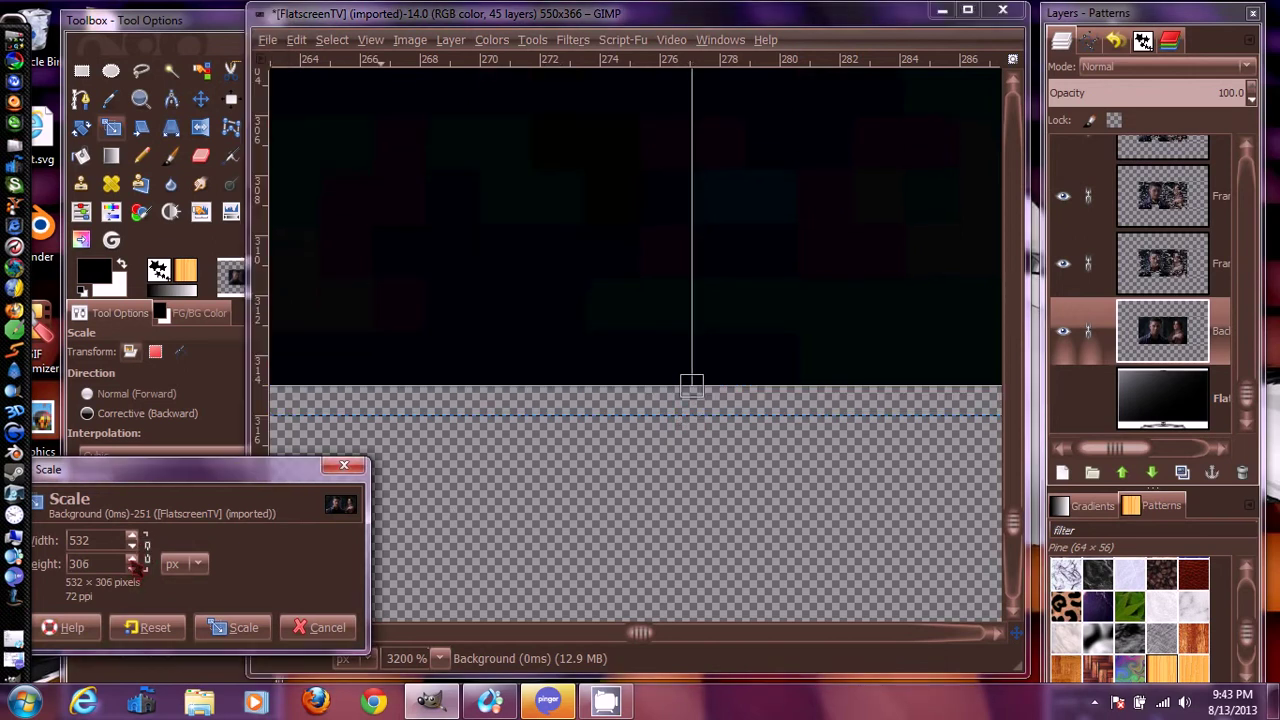
pyautogui.scroll(1, 137, 565)
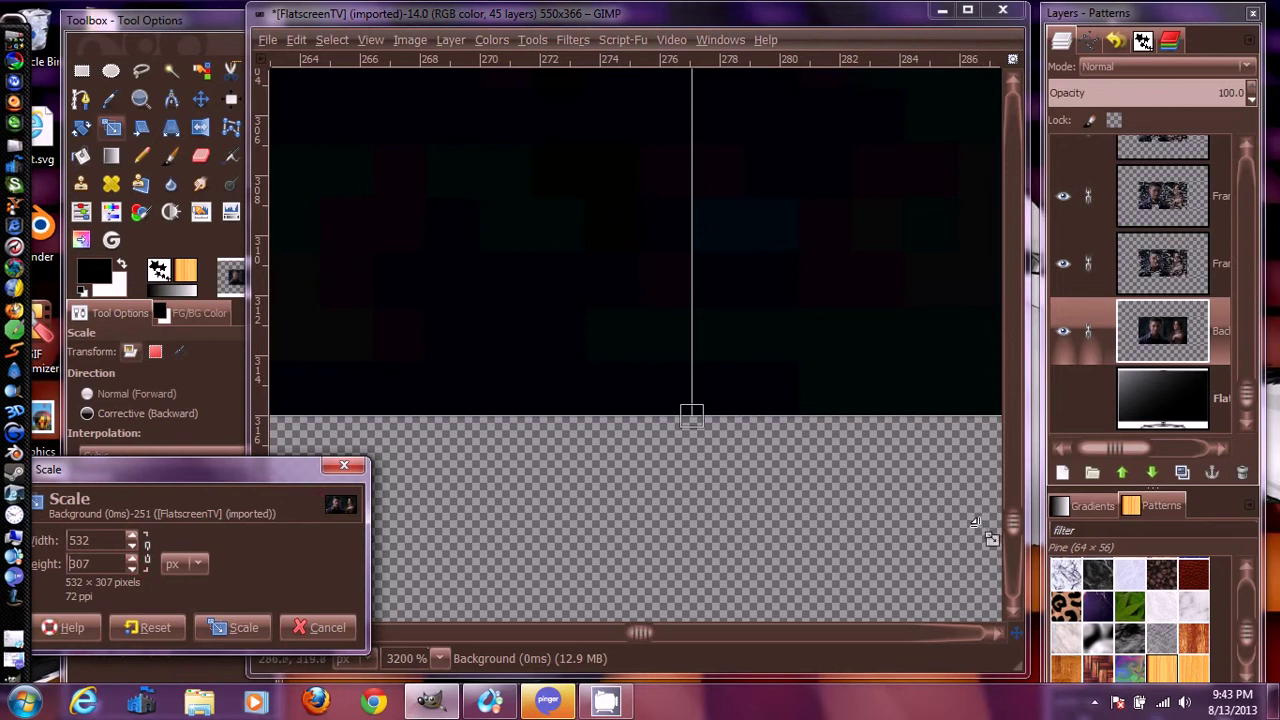
# Lower the upper edge of the Background layer's scaling frame to the top guide and set its height to 304 px.
pyautogui.click(440, 658)
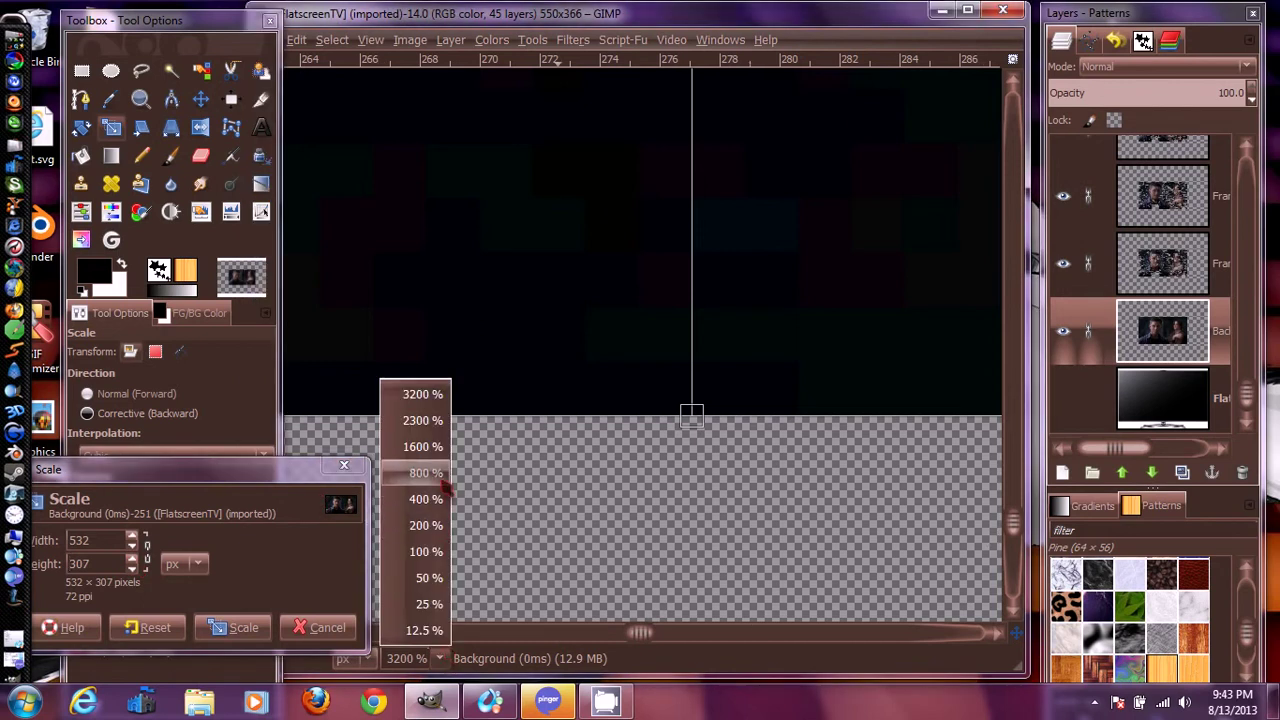
pyautogui.click(425, 508)
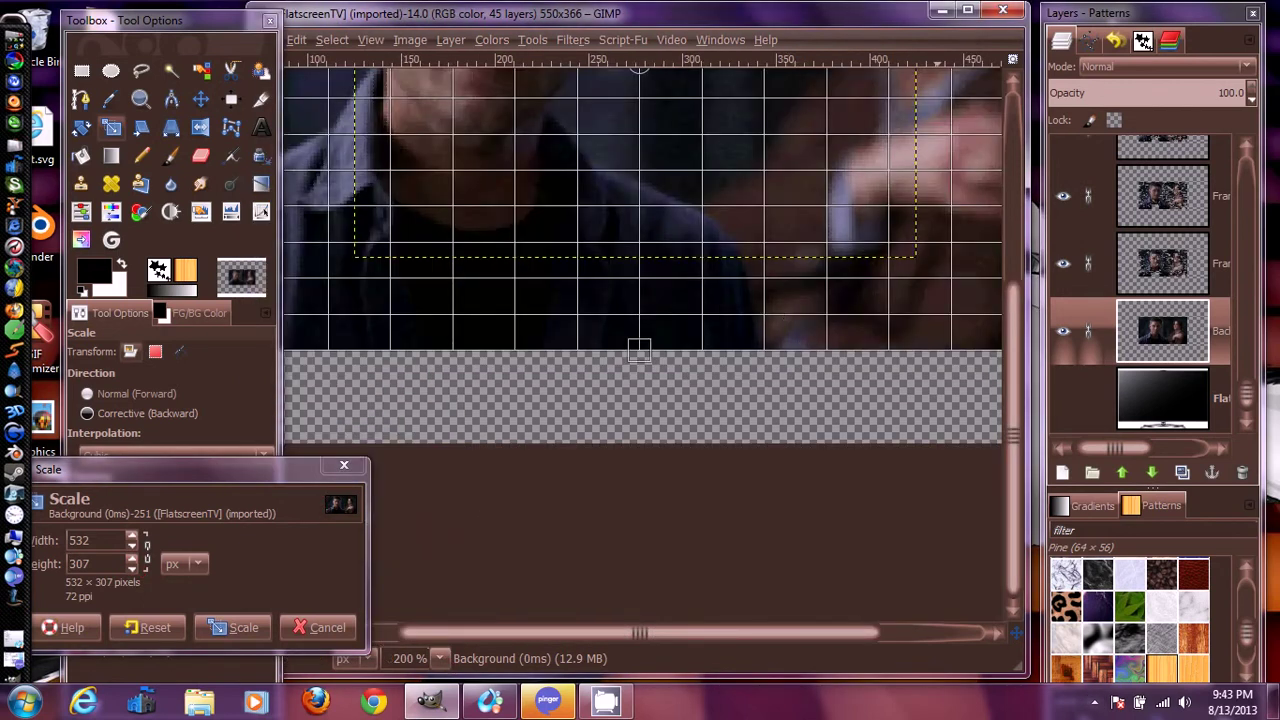
pyautogui.moveTo(1017, 634); pyautogui.dragTo(1020, 538)
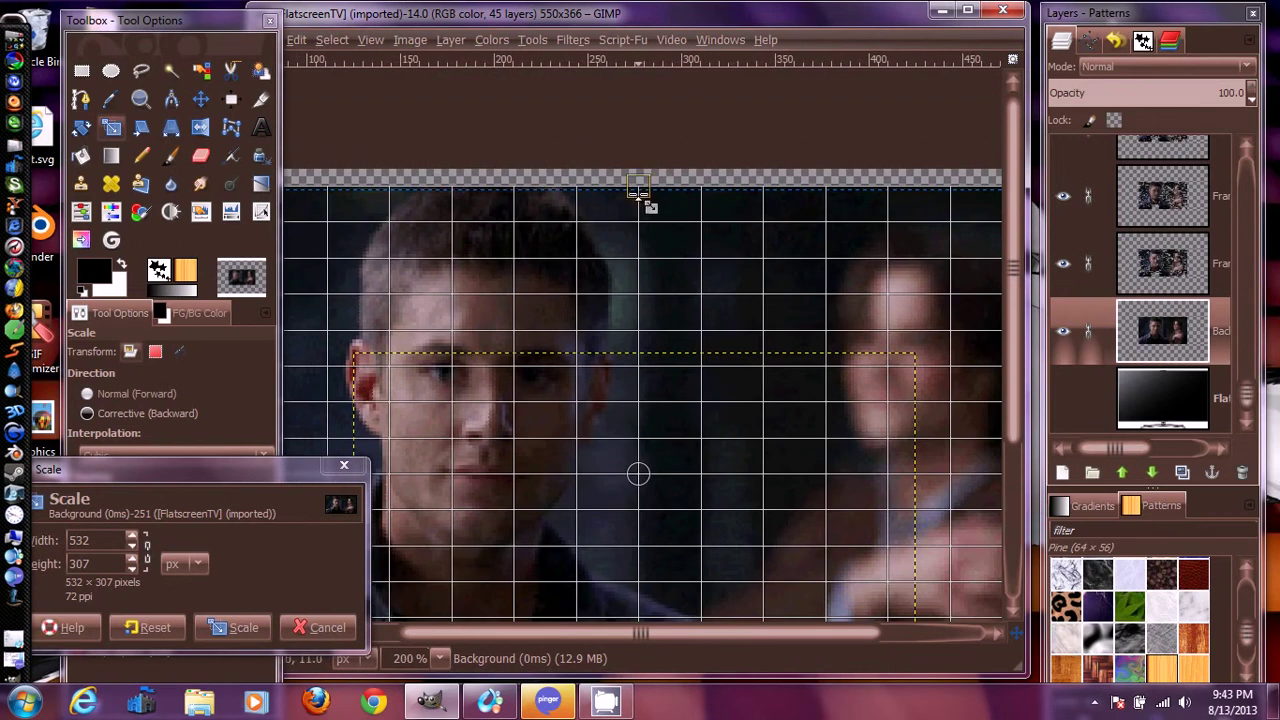
pyautogui.moveTo(638, 188); pyautogui.dragTo(638, 197)
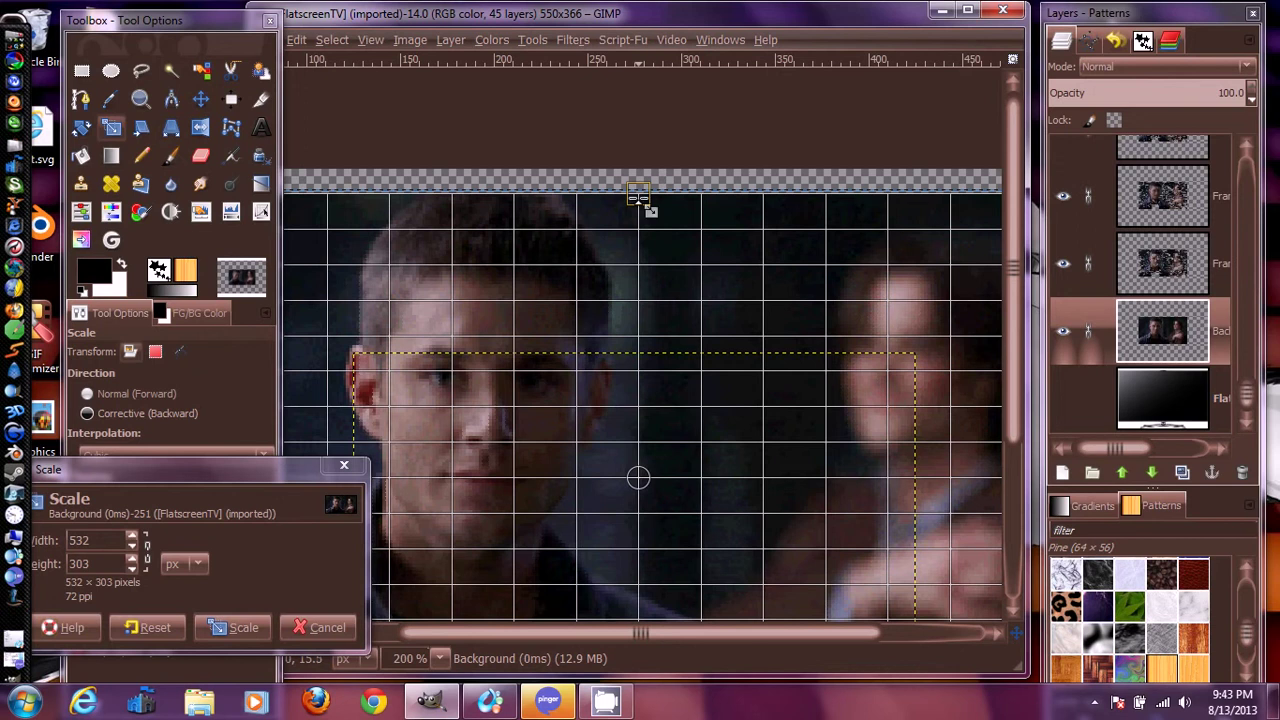
pyautogui.click(132, 558)
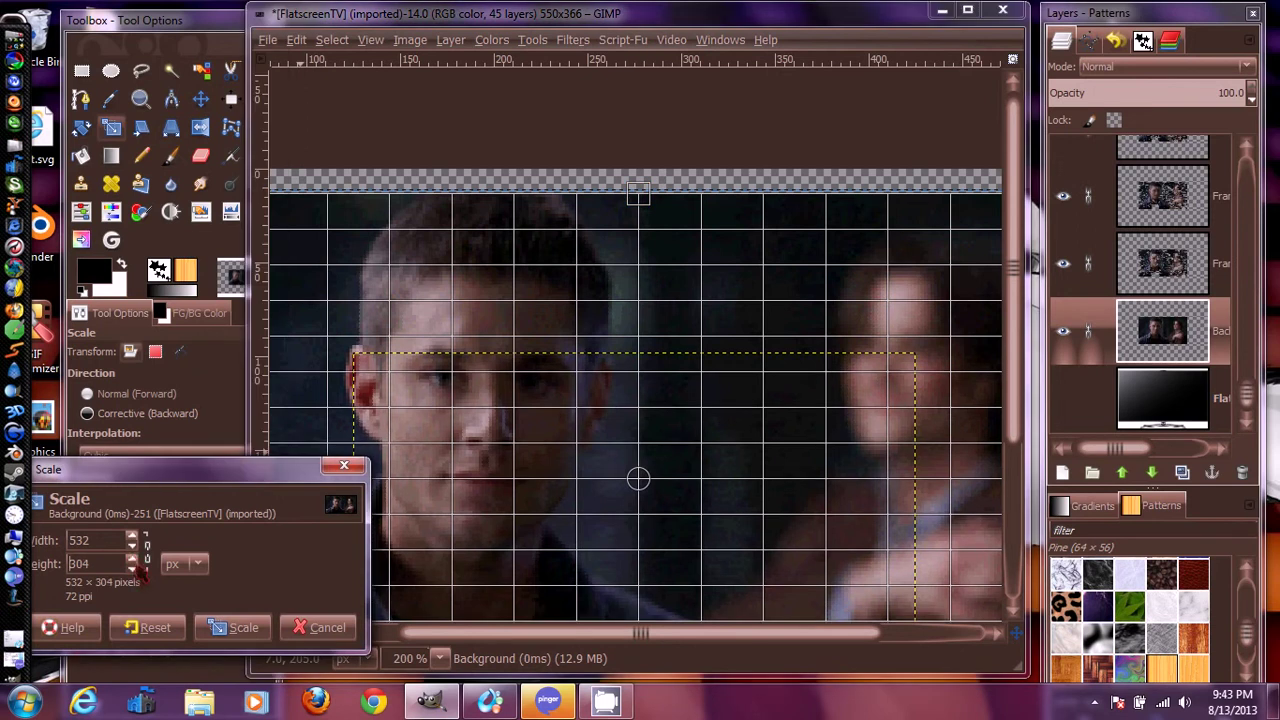
pyautogui.click(132, 558)
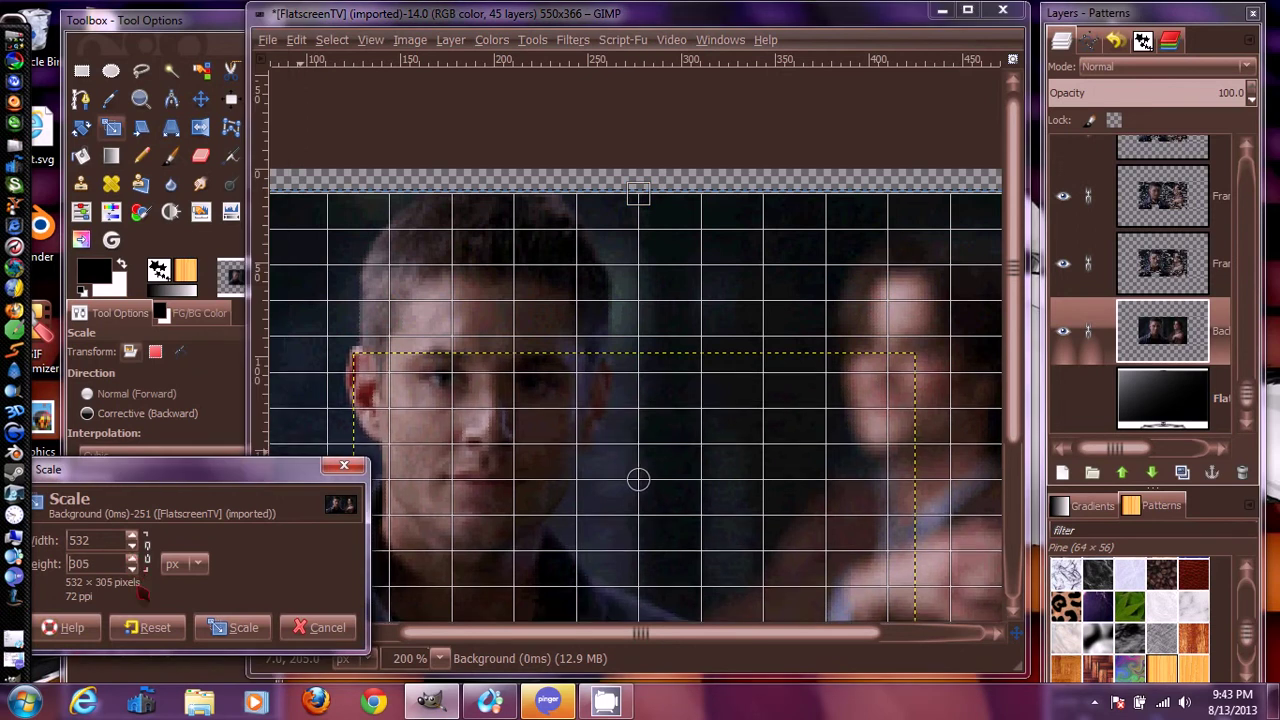
pyautogui.click(132, 568)
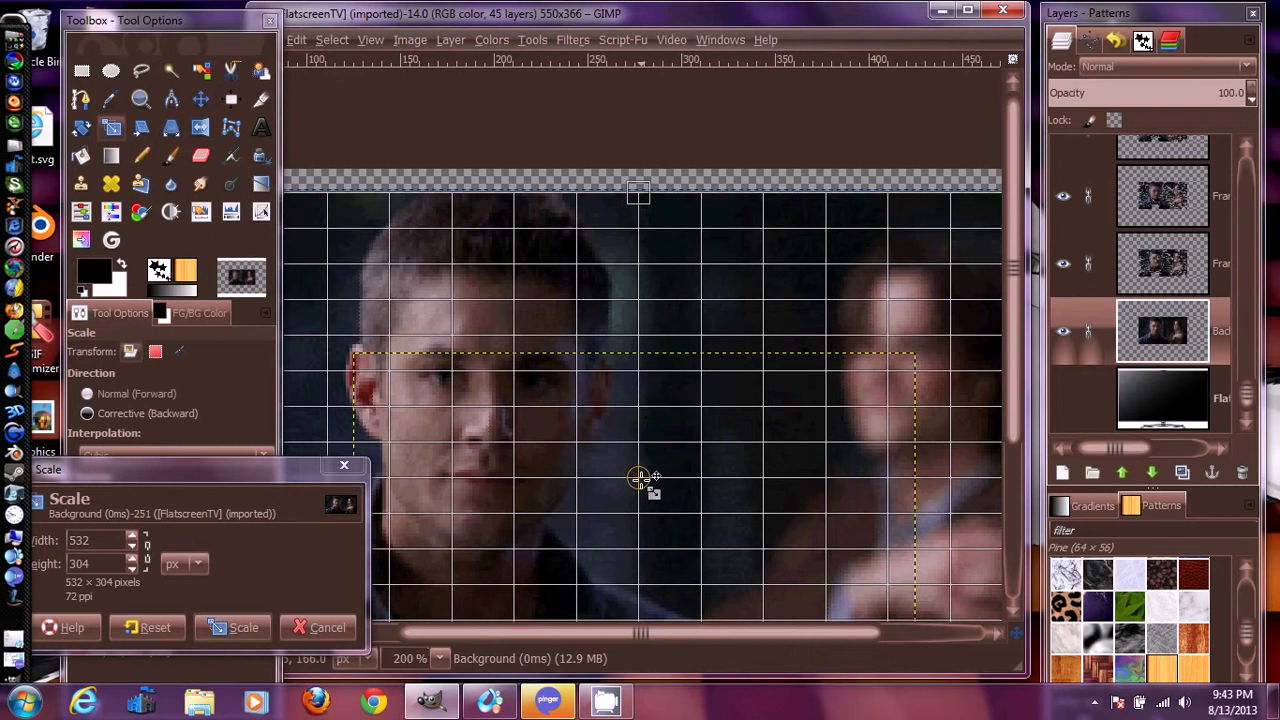
# Nudge the scaling frame sideways, extend its left edge to the left guide, and set the width to 536 px.
pyautogui.moveTo(640, 478); pyautogui.dragTo(642, 478)
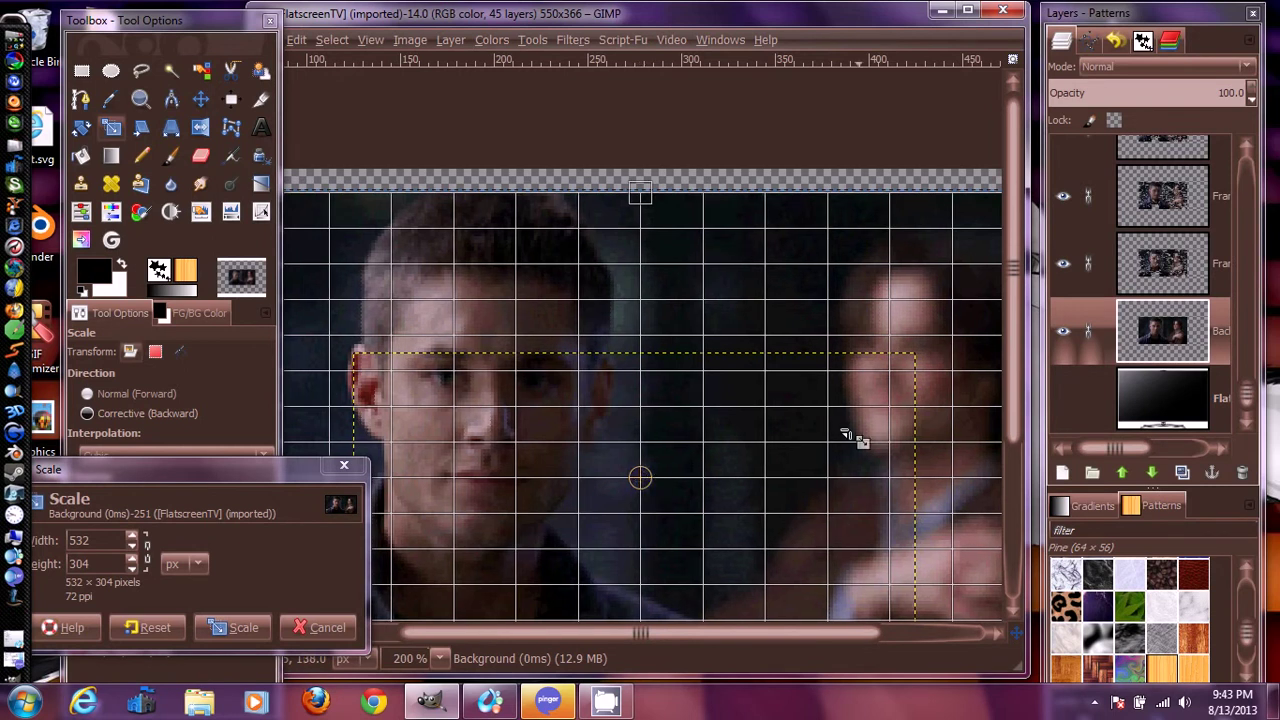
pyautogui.moveTo(1014, 632); pyautogui.dragTo(925, 675)
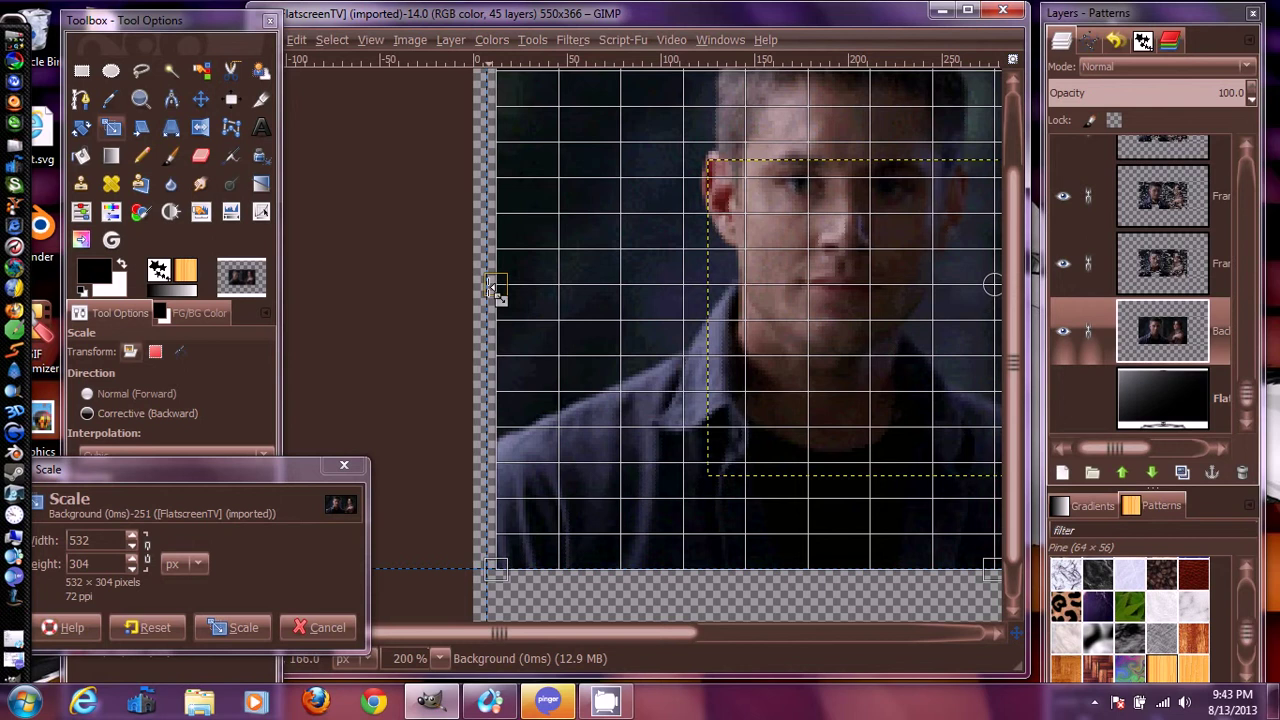
pyautogui.moveTo(487, 284); pyautogui.dragTo(479, 283)
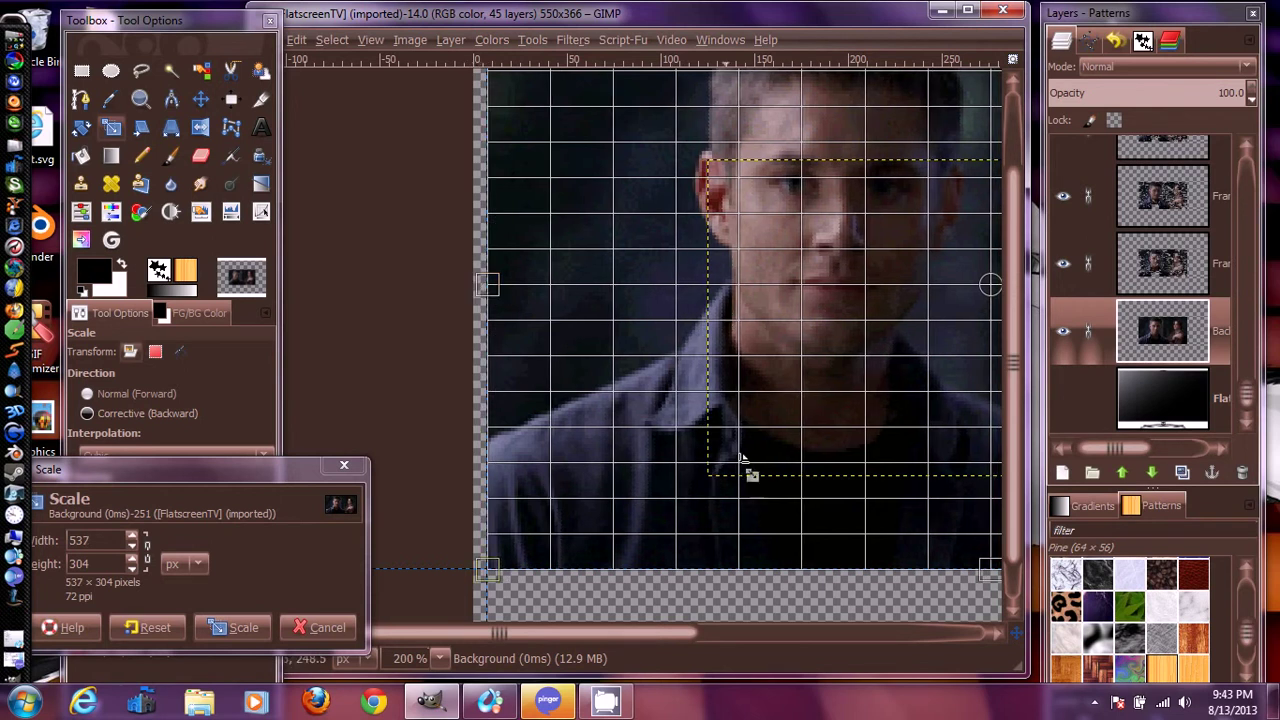
pyautogui.moveTo(1013, 633); pyautogui.dragTo(1165, 632)
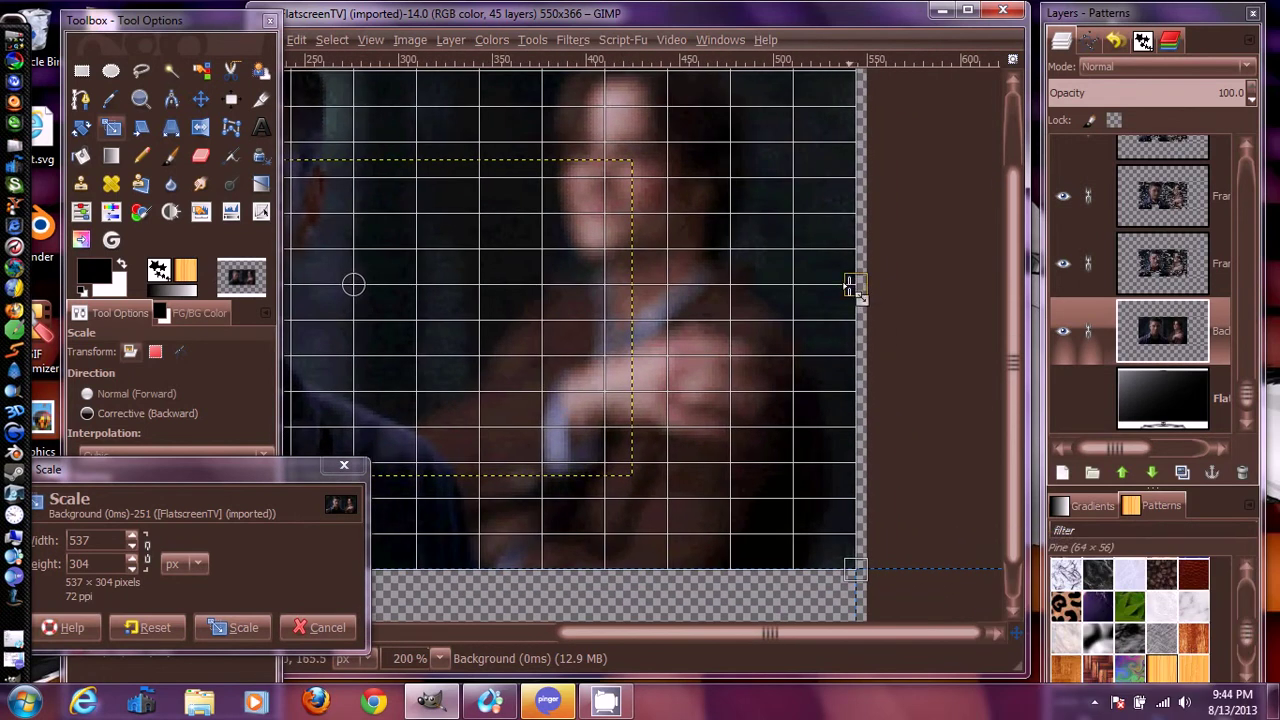
pyautogui.moveTo(851, 287); pyautogui.dragTo(851, 287)
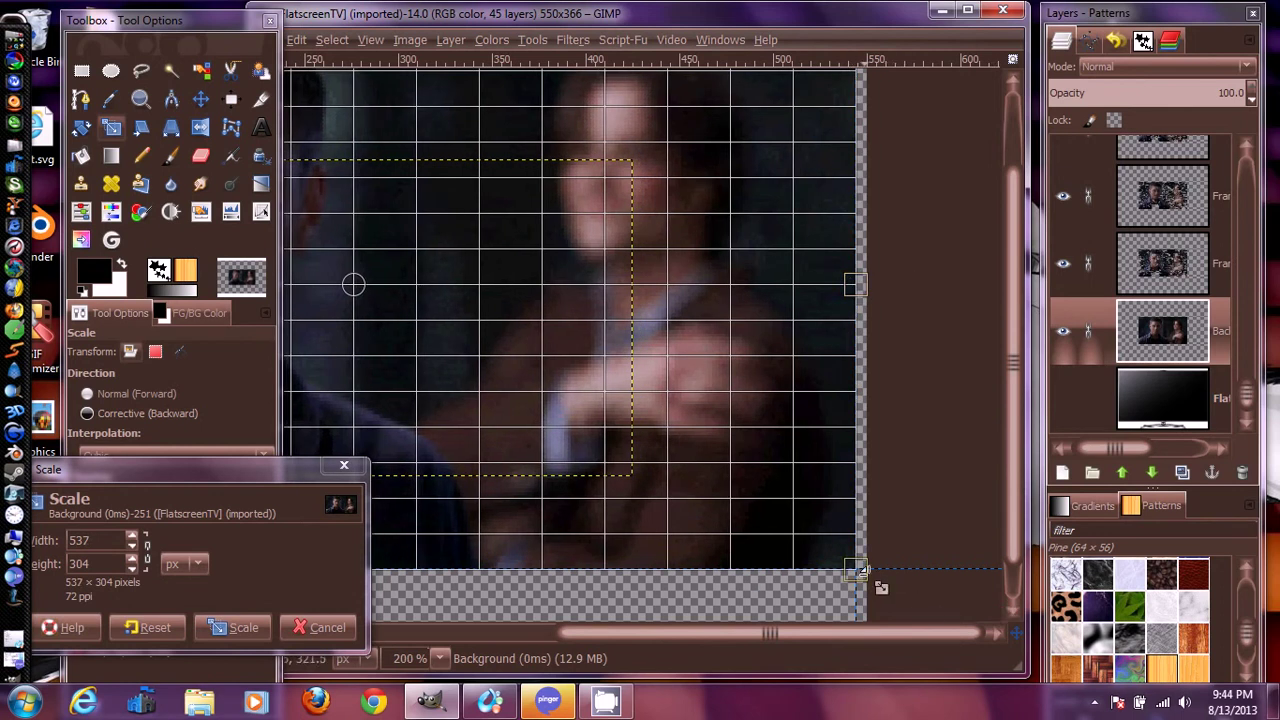
pyautogui.click(131, 546)
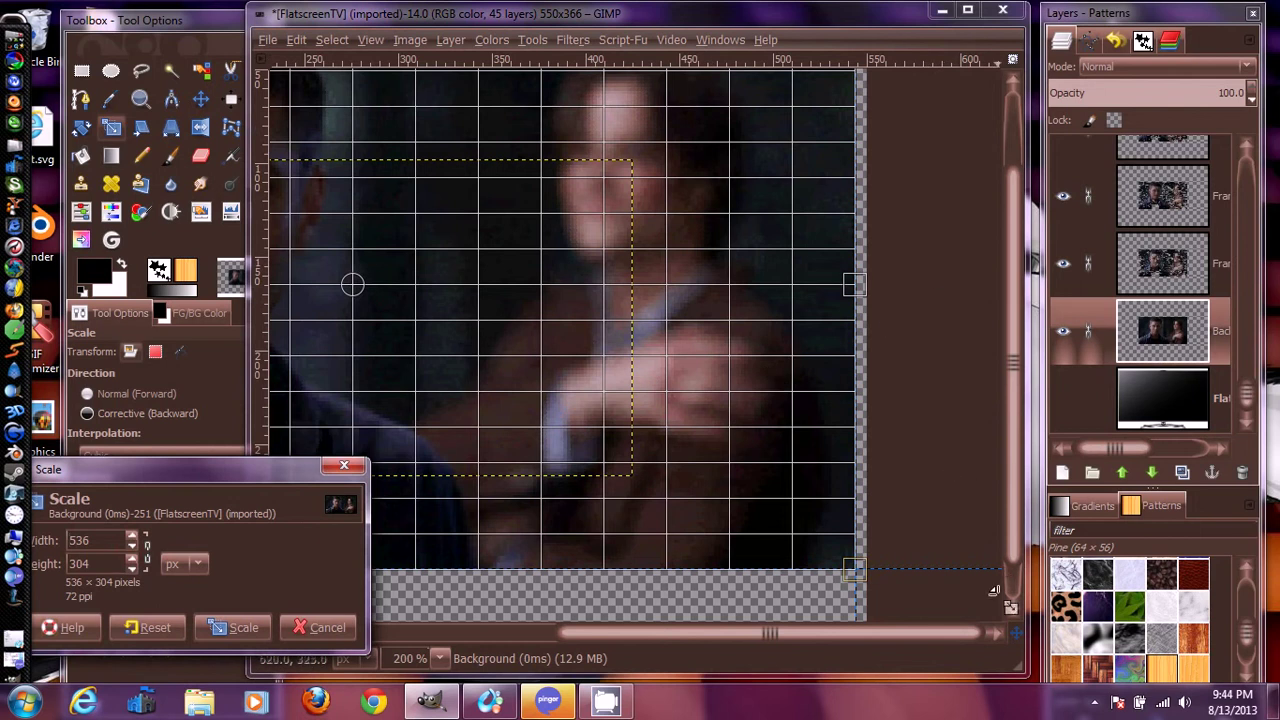
# Try a height of 306 px with the scaling frame nudged up, then return the height to 304 px in single-pixel steps.
pyautogui.moveTo(1011, 608); pyautogui.dragTo(928, 577)
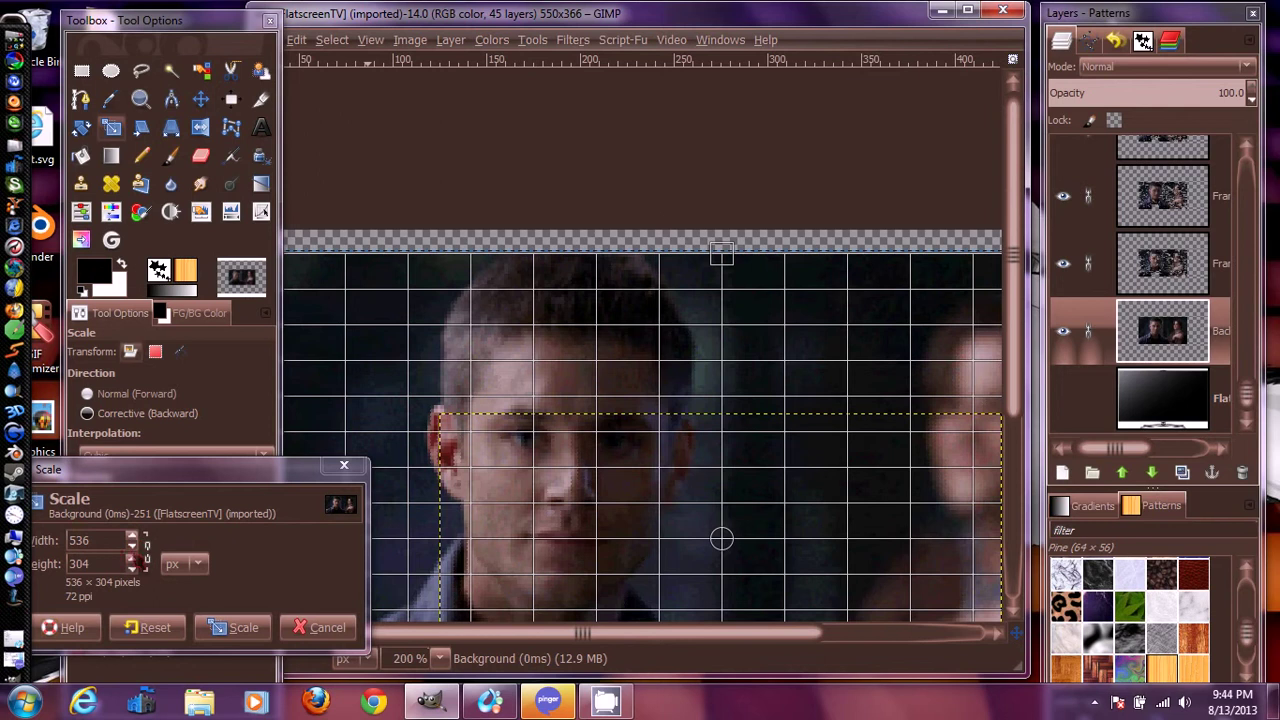
pyautogui.click(132, 559)
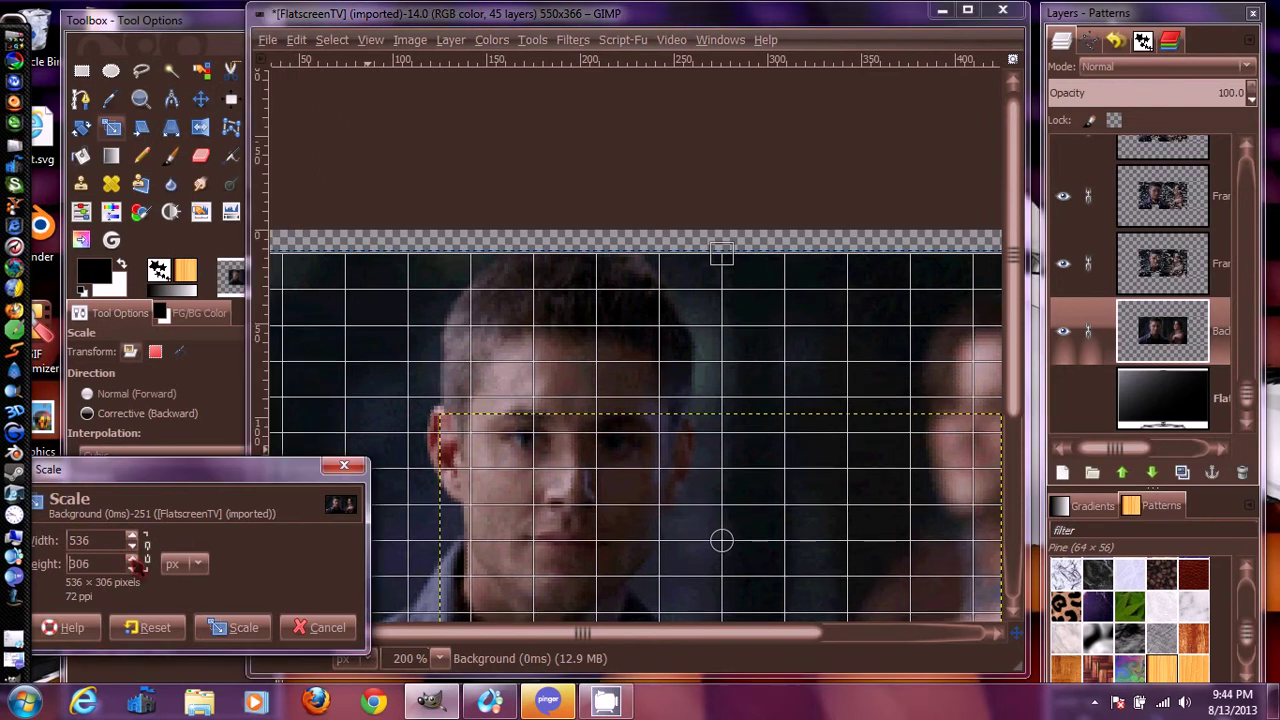
pyautogui.click(132, 559)
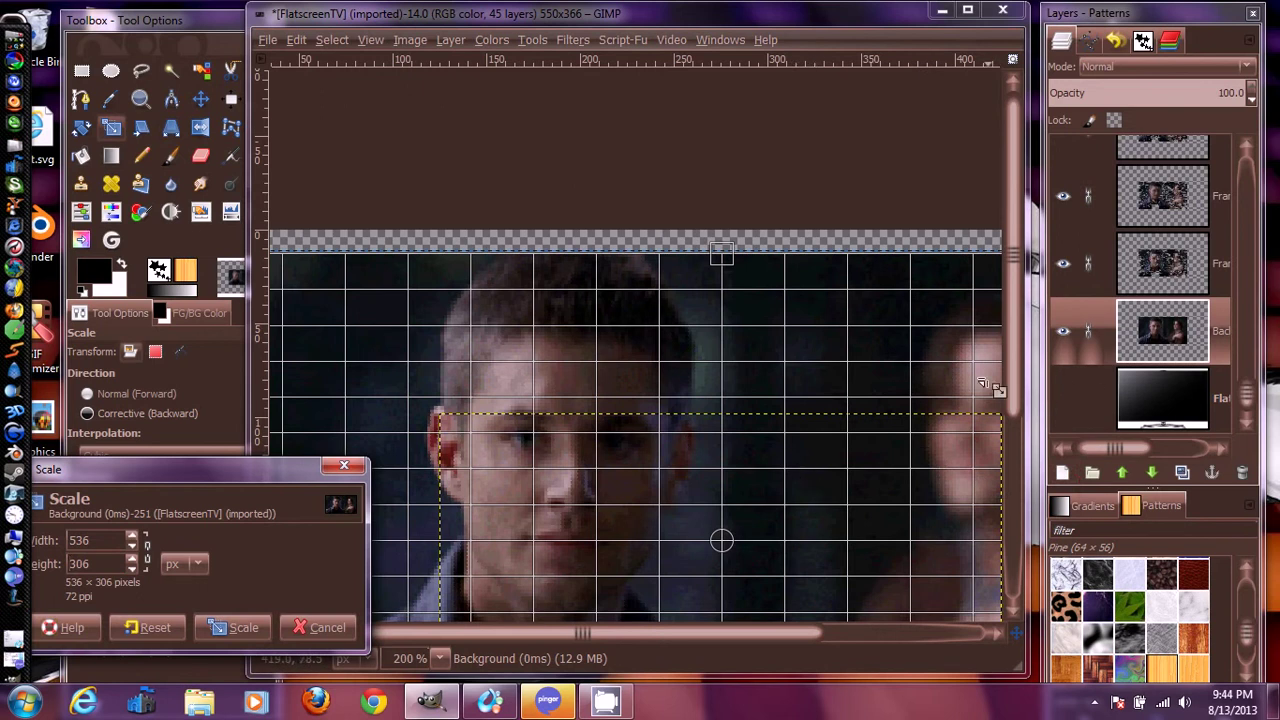
pyautogui.moveTo(1010, 392)
pyautogui.mouseDown()
pyautogui.moveTo(1018, 525)
pyautogui.moveTo(1022, 390)
pyautogui.mouseUp()
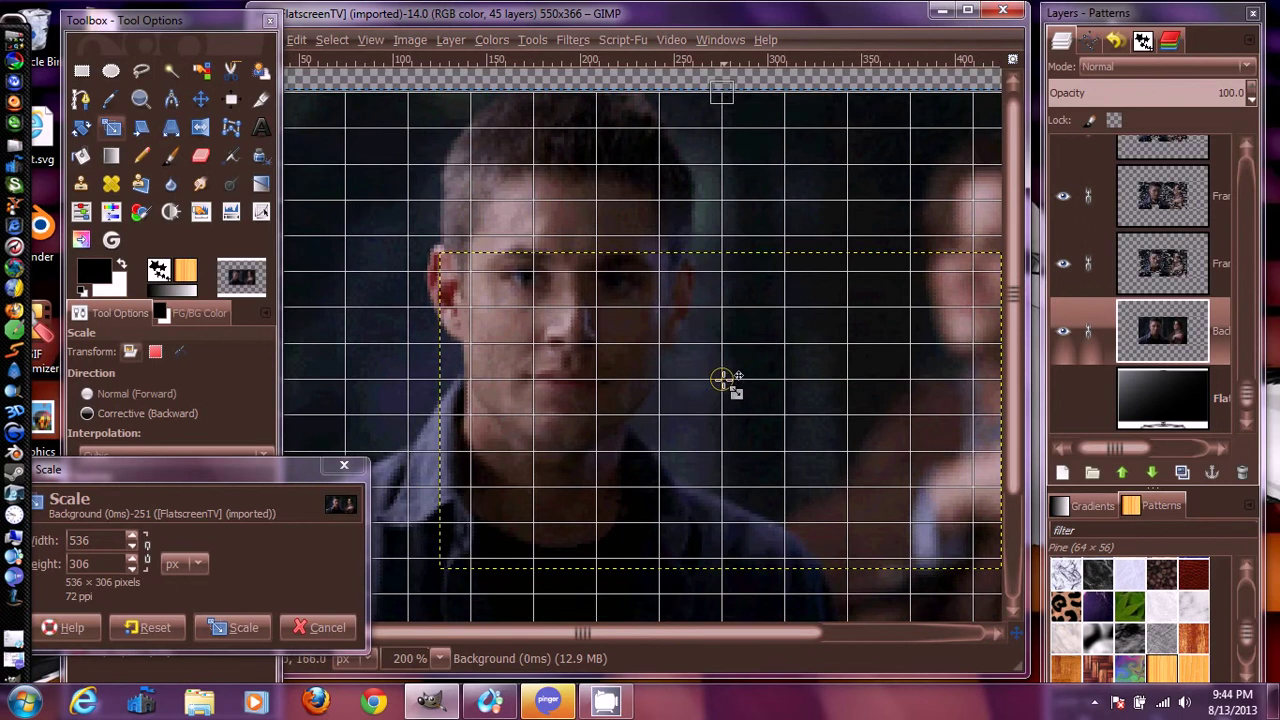
pyautogui.moveTo(722, 378); pyautogui.dragTo(724, 376)
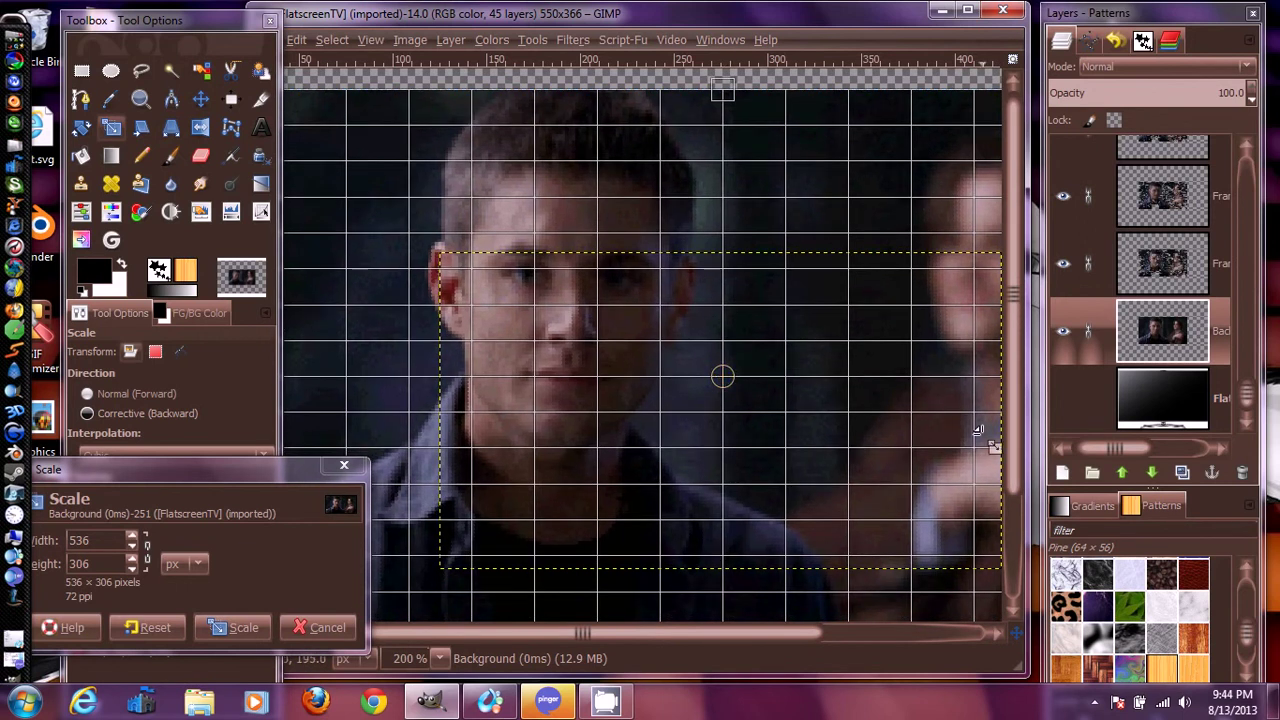
pyautogui.moveTo(1012, 445); pyautogui.dragTo(1010, 560)
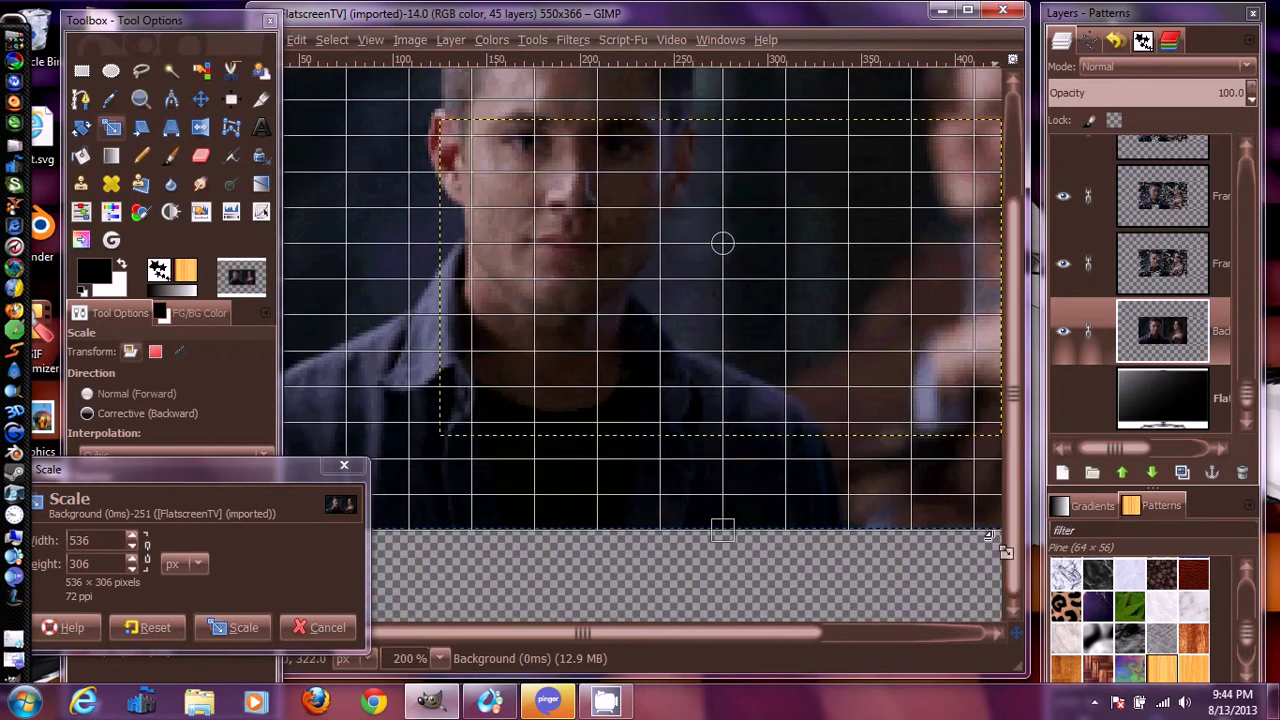
pyautogui.click(132, 569)
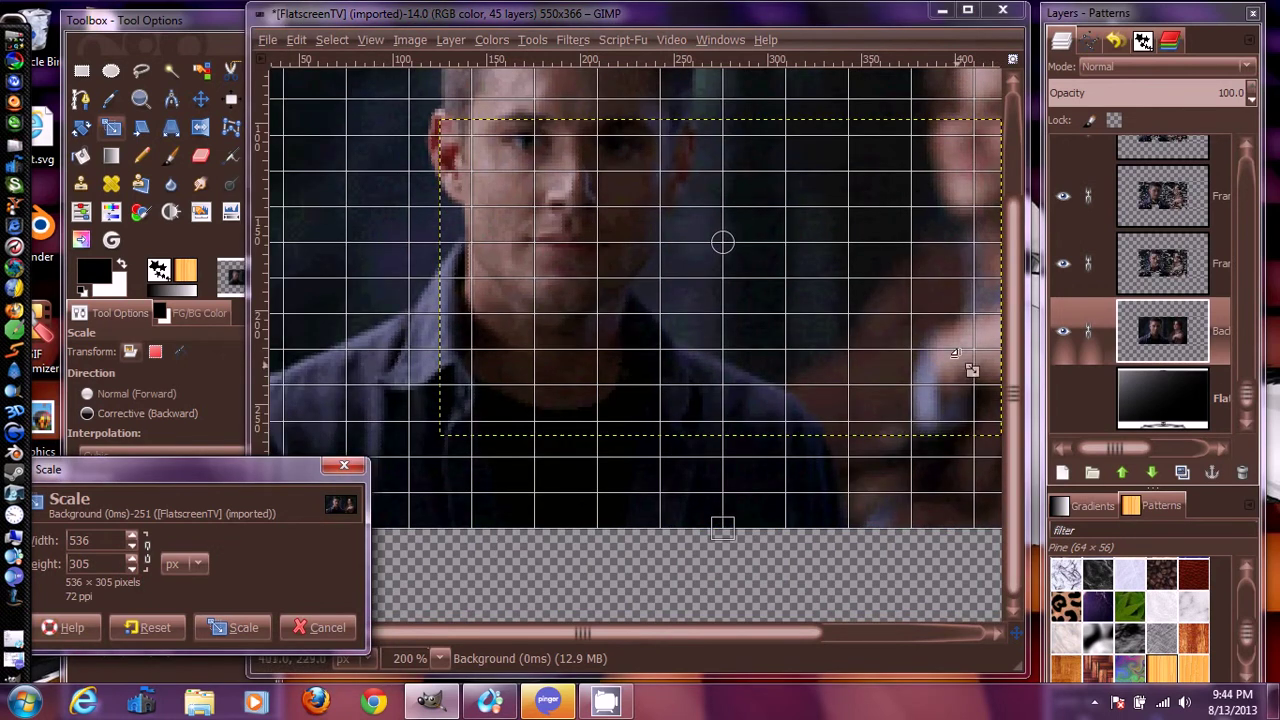
pyautogui.moveTo(1015, 362); pyautogui.dragTo(1016, 258)
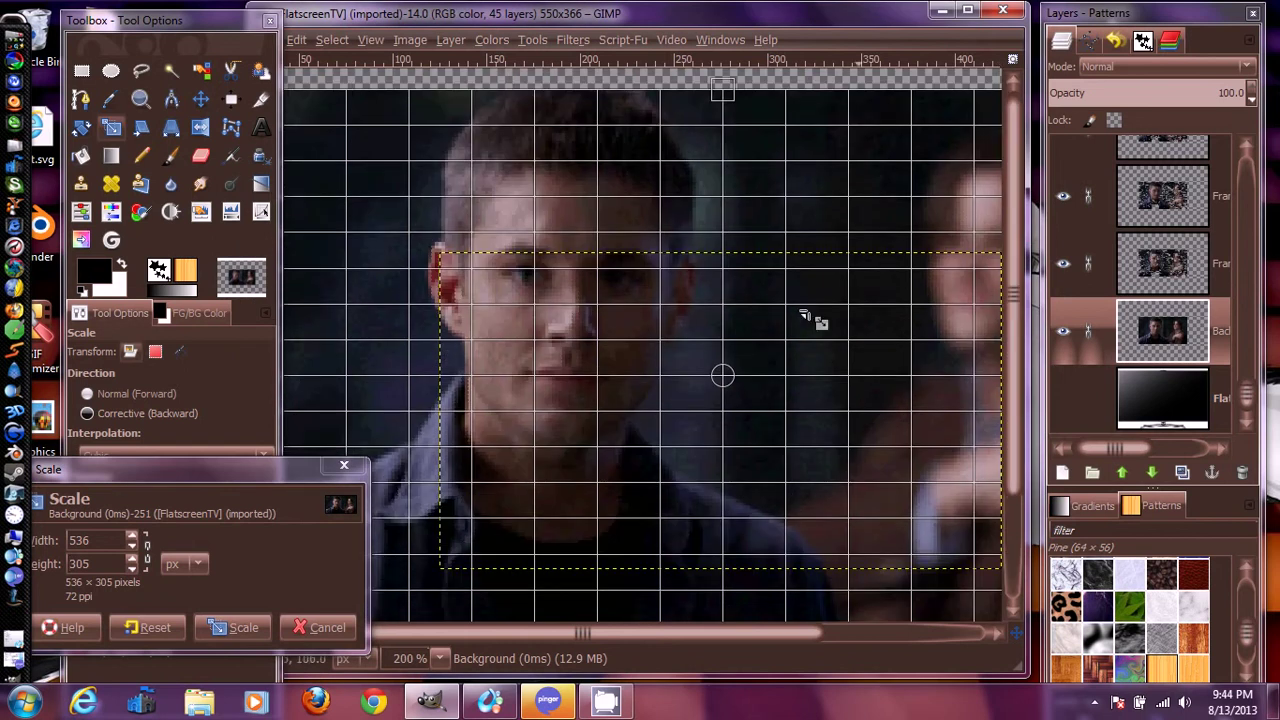
pyautogui.click(133, 569)
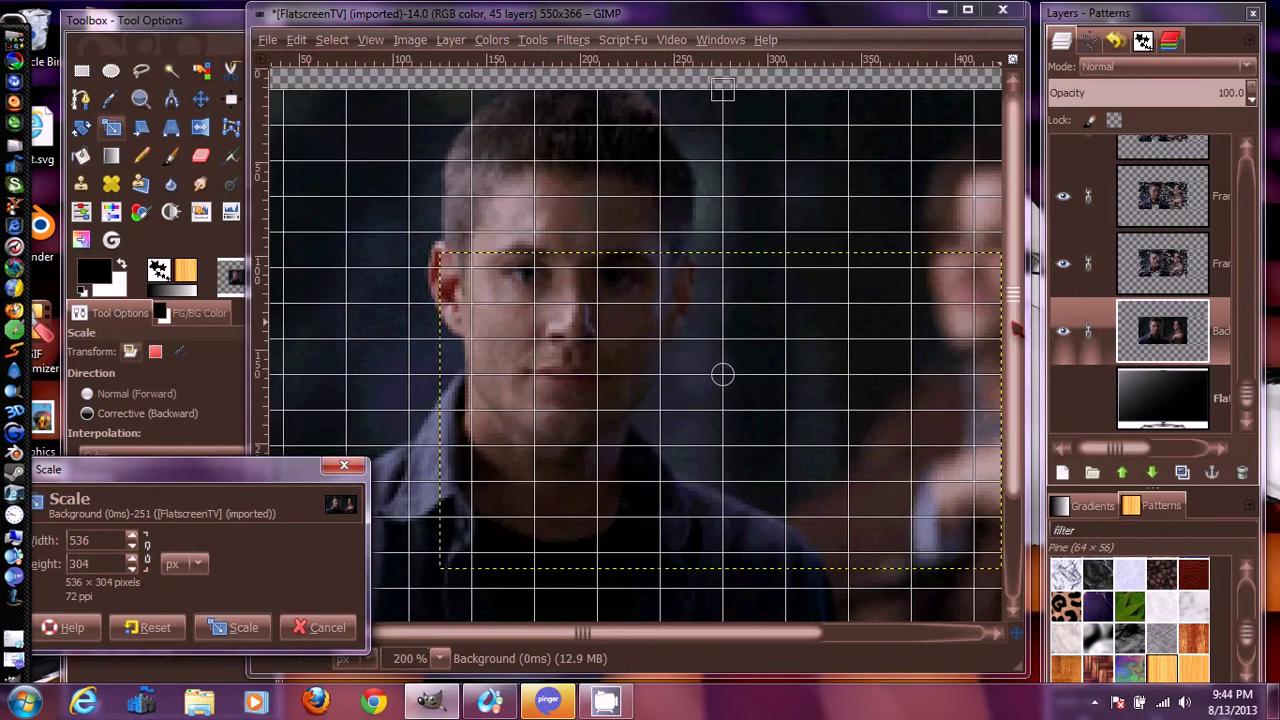
pyautogui.moveTo(1013, 340); pyautogui.dragTo(1012, 410)
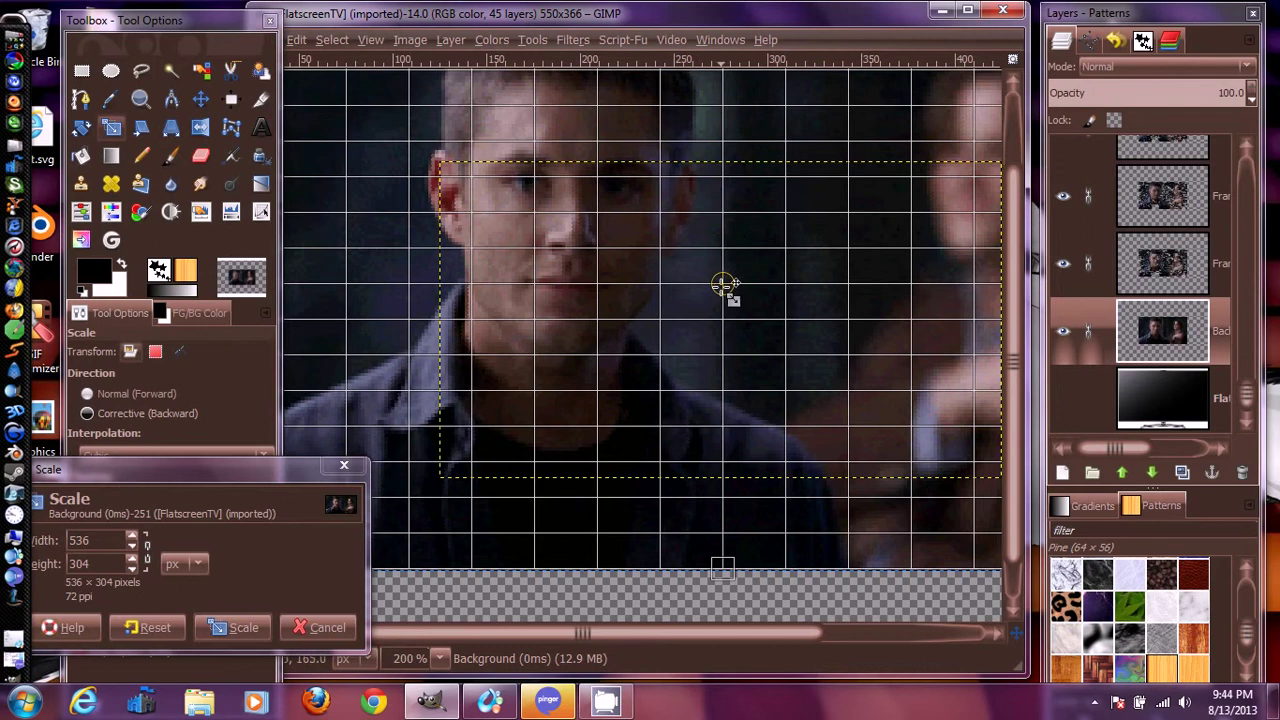
# Align the 536 × 304 px scaling frame with the four guides and apply the scaling to the linked GIF layers.
pyautogui.moveTo(724, 283); pyautogui.dragTo(730, 284)
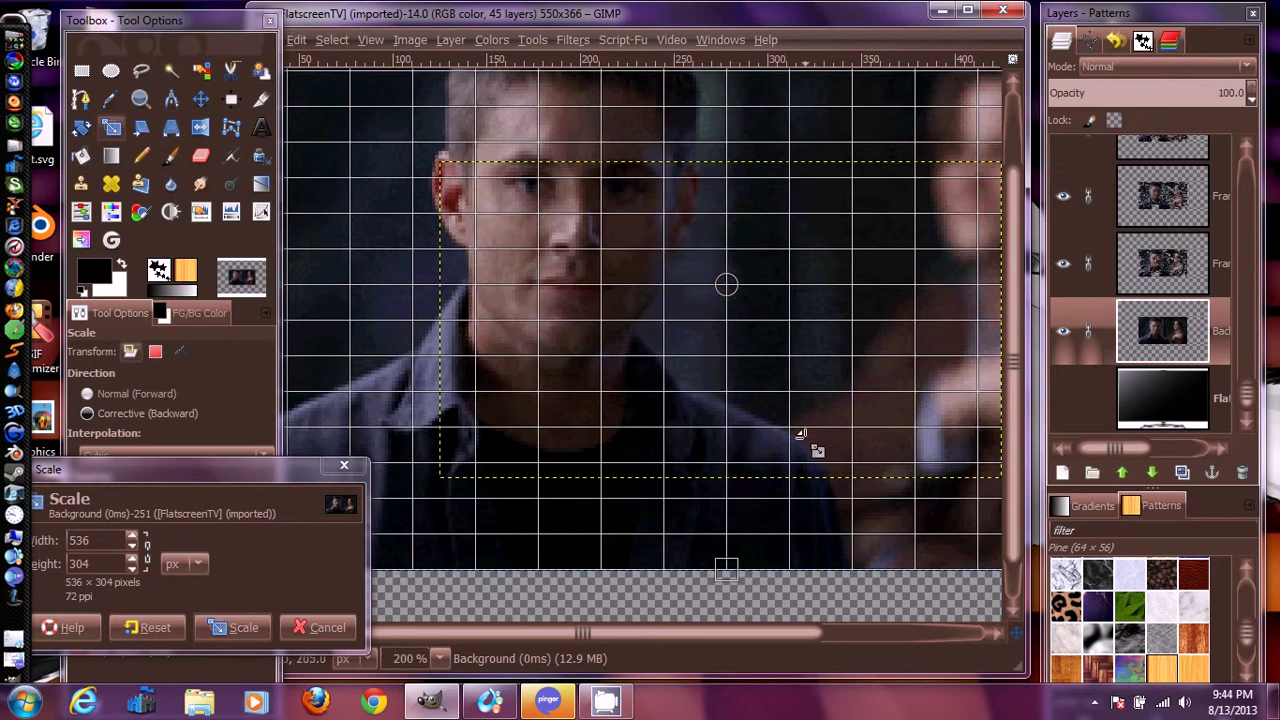
pyautogui.moveTo(778, 637); pyautogui.dragTo(655, 635)
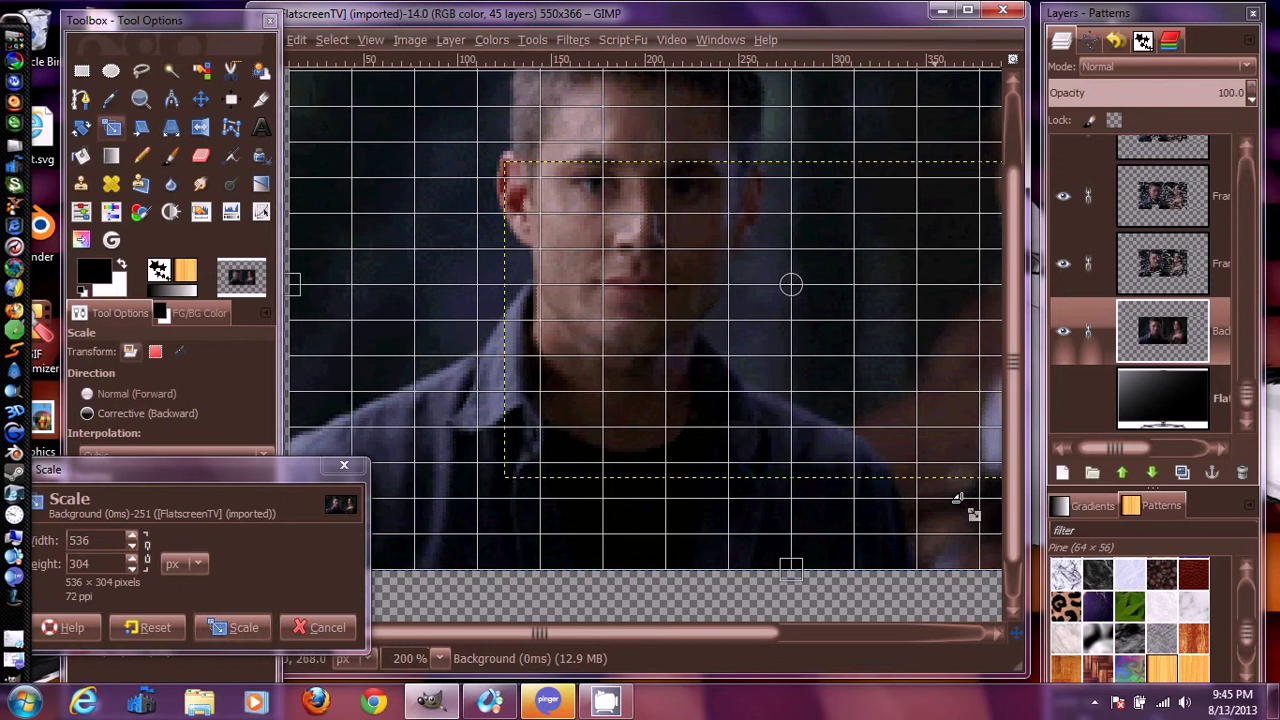
pyautogui.click(440, 658)
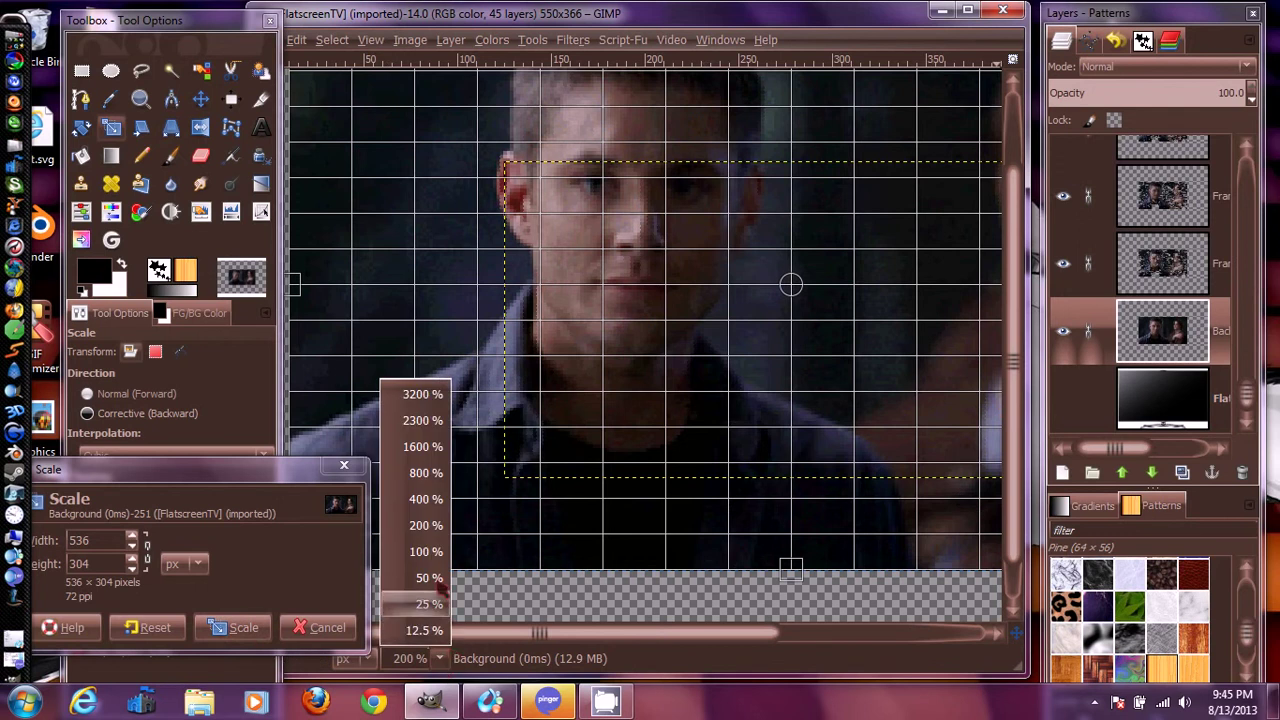
pyautogui.click(448, 540)
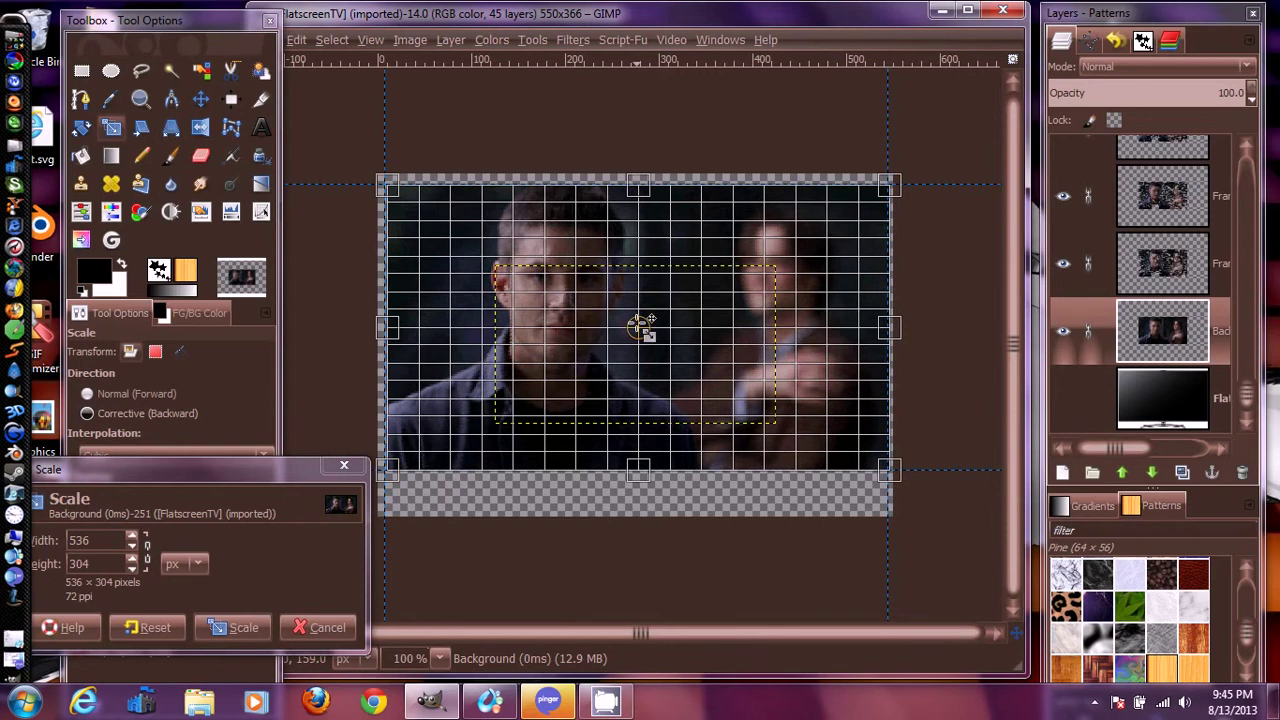
pyautogui.moveTo(641, 326); pyautogui.dragTo(639, 326)
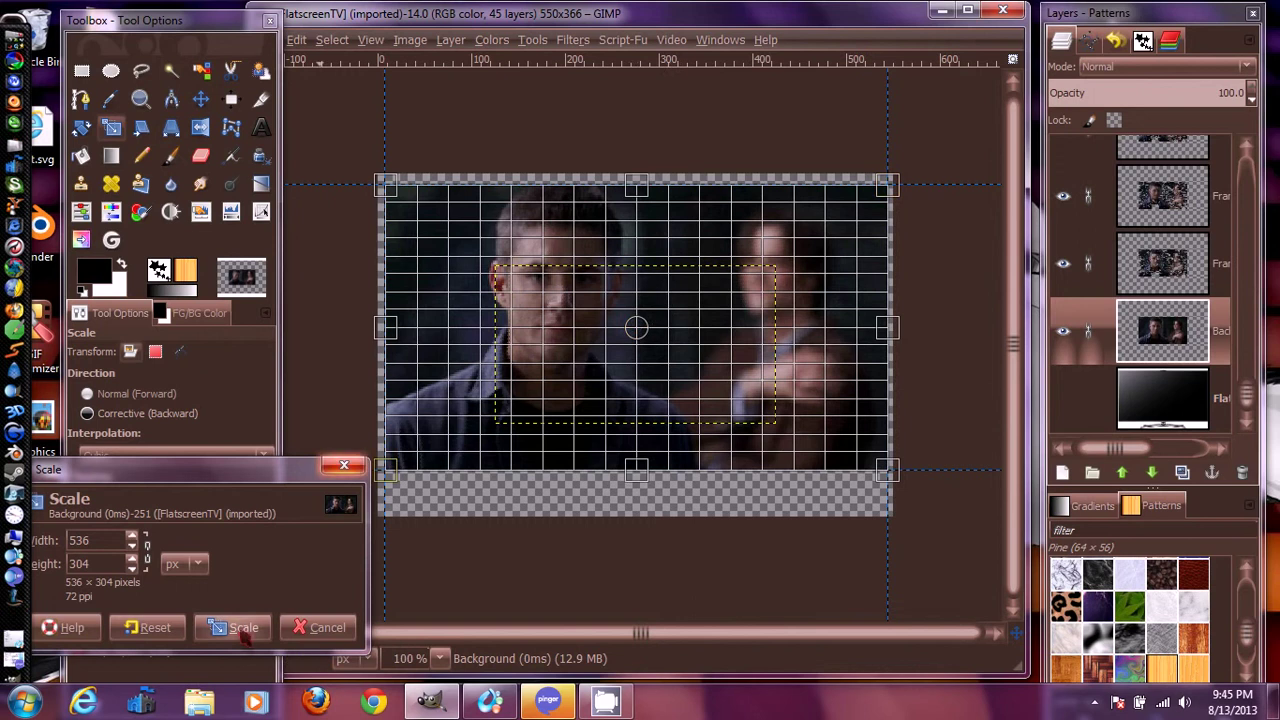
pyautogui.moveTo(258, 472); pyautogui.dragTo(583, 444)
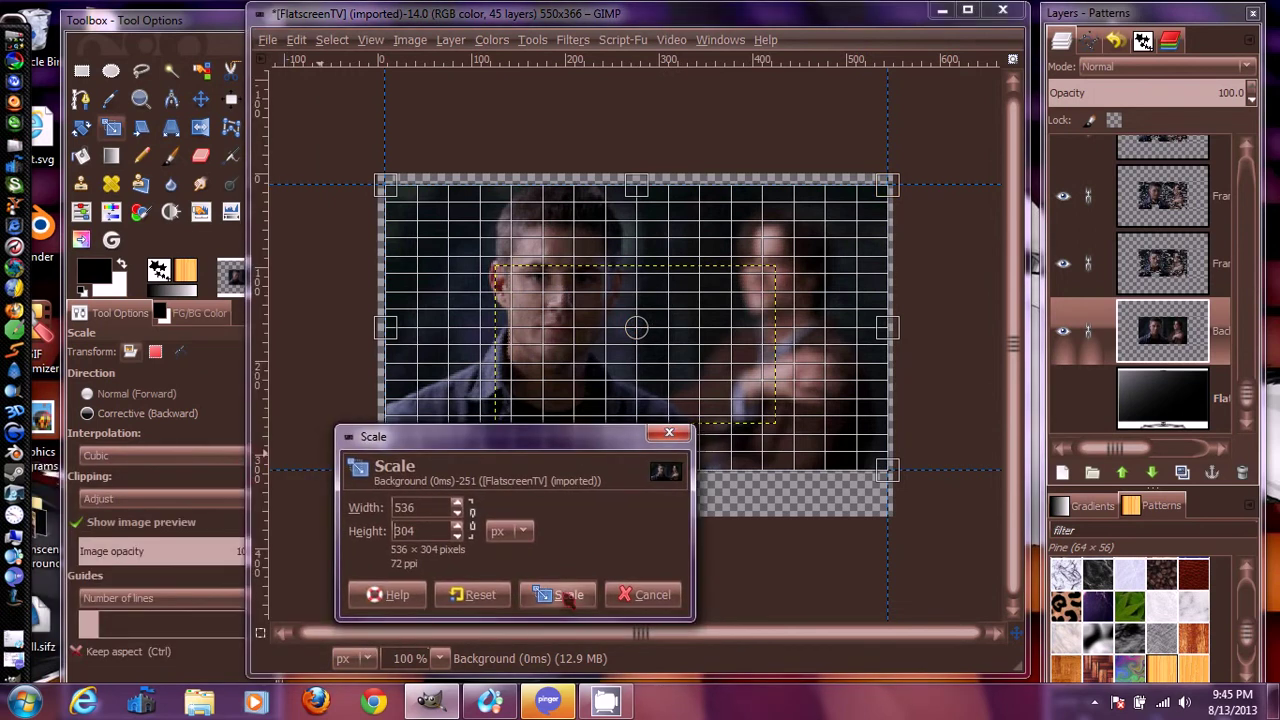
pyautogui.click(567, 595)
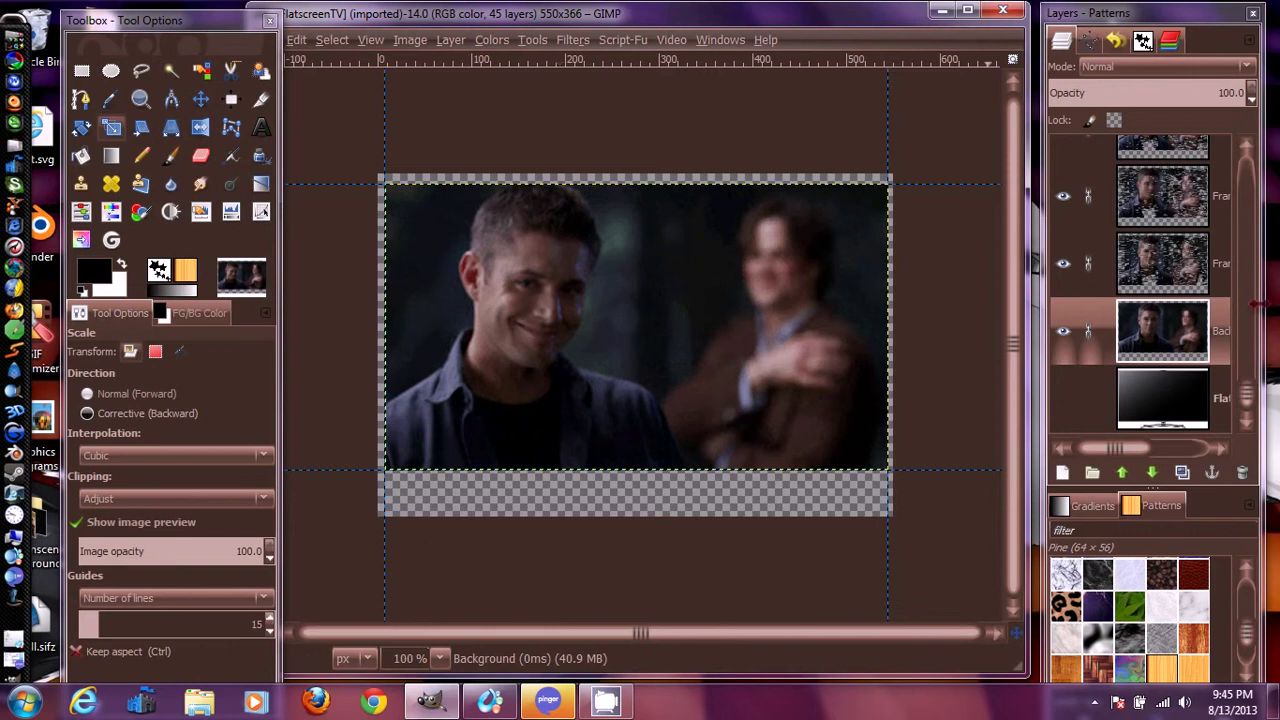
# Make the FlatscreenTV layer visible and merge the Background frame down into it, ending with the Move tool set to the active layer.
pyautogui.click(1064, 399)
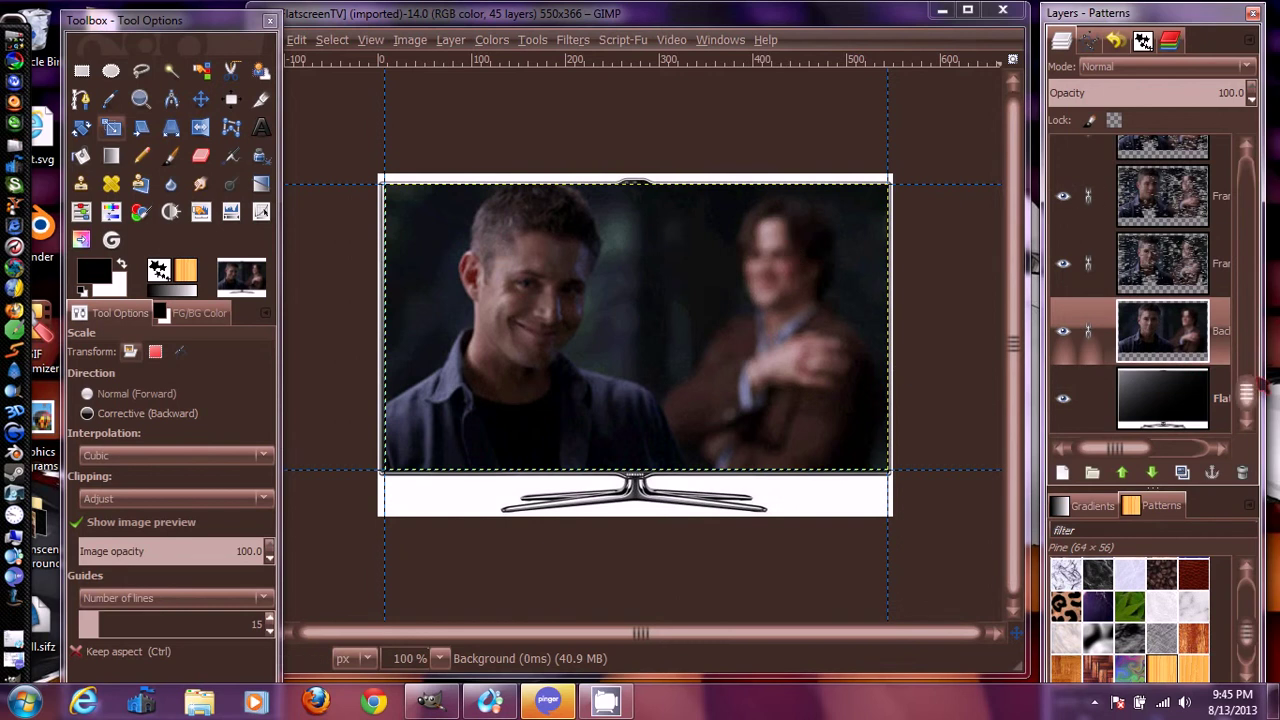
pyautogui.moveTo(1246, 396)
pyautogui.mouseDown()
pyautogui.moveTo(1248, 178)
pyautogui.moveTo(1248, 398)
pyautogui.mouseUp()
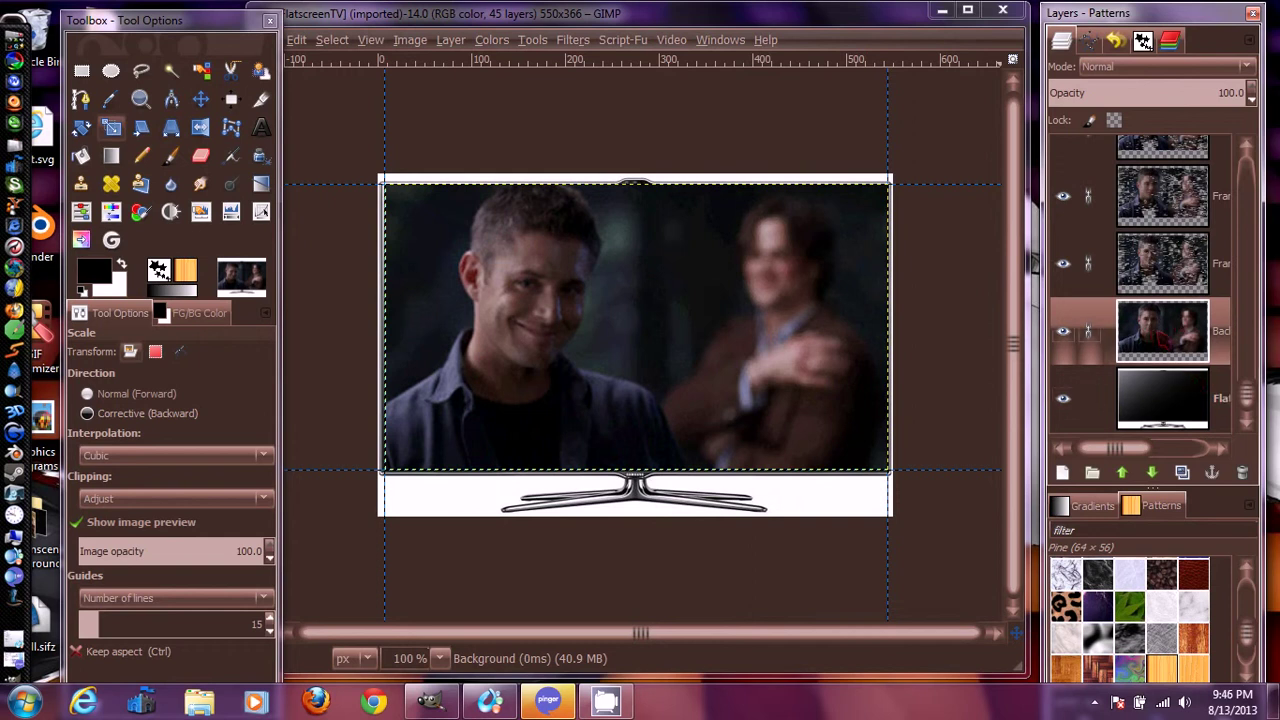
pyautogui.click(452, 42)
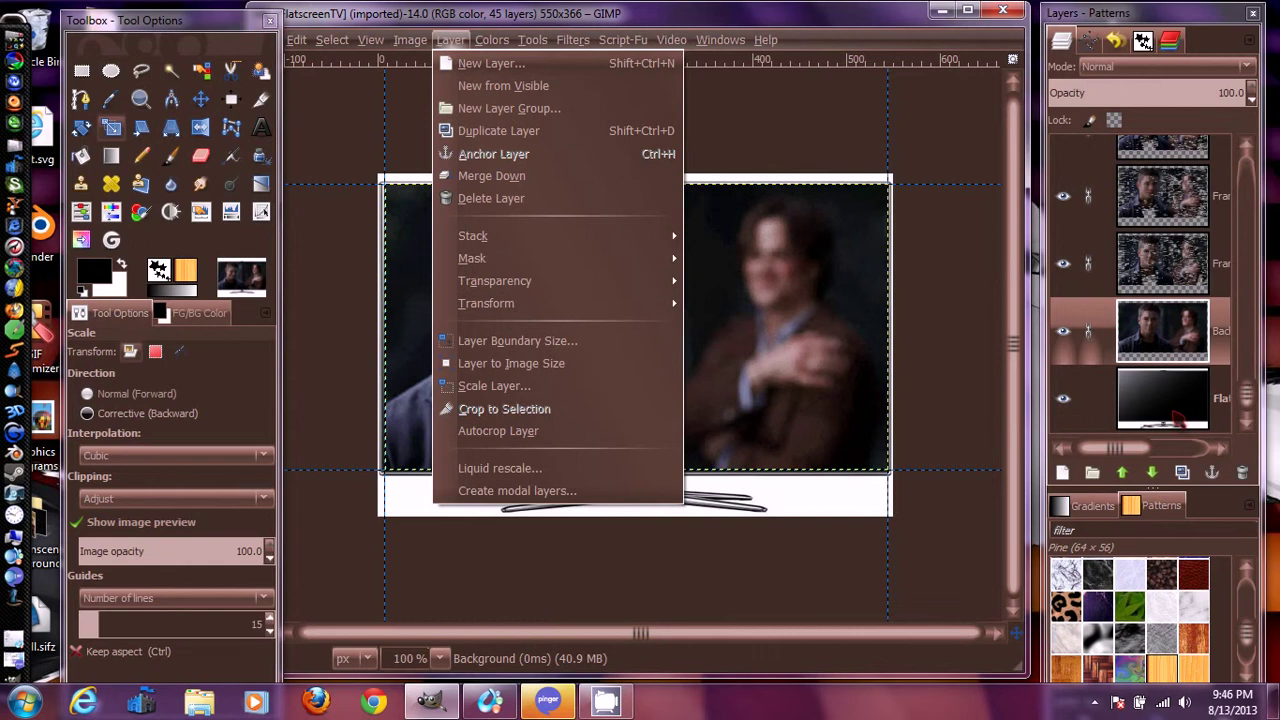
pyautogui.click(1178, 332)
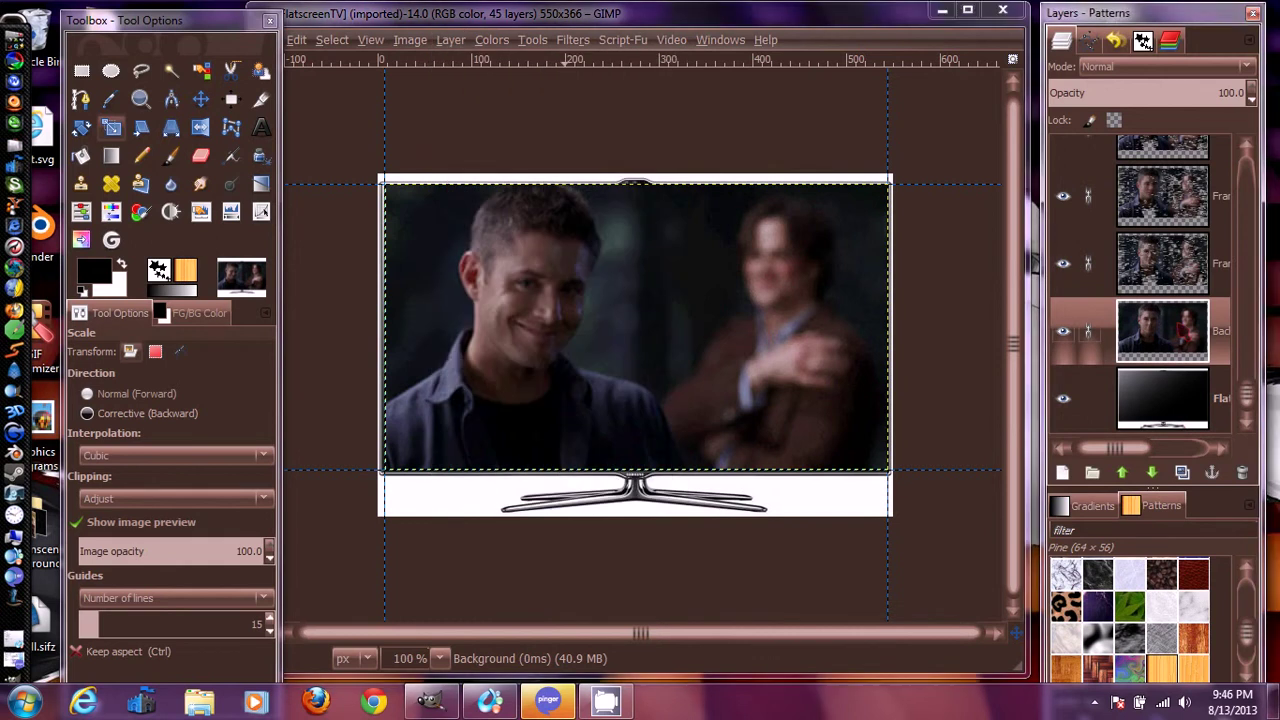
pyautogui.rightClick(1180, 332)
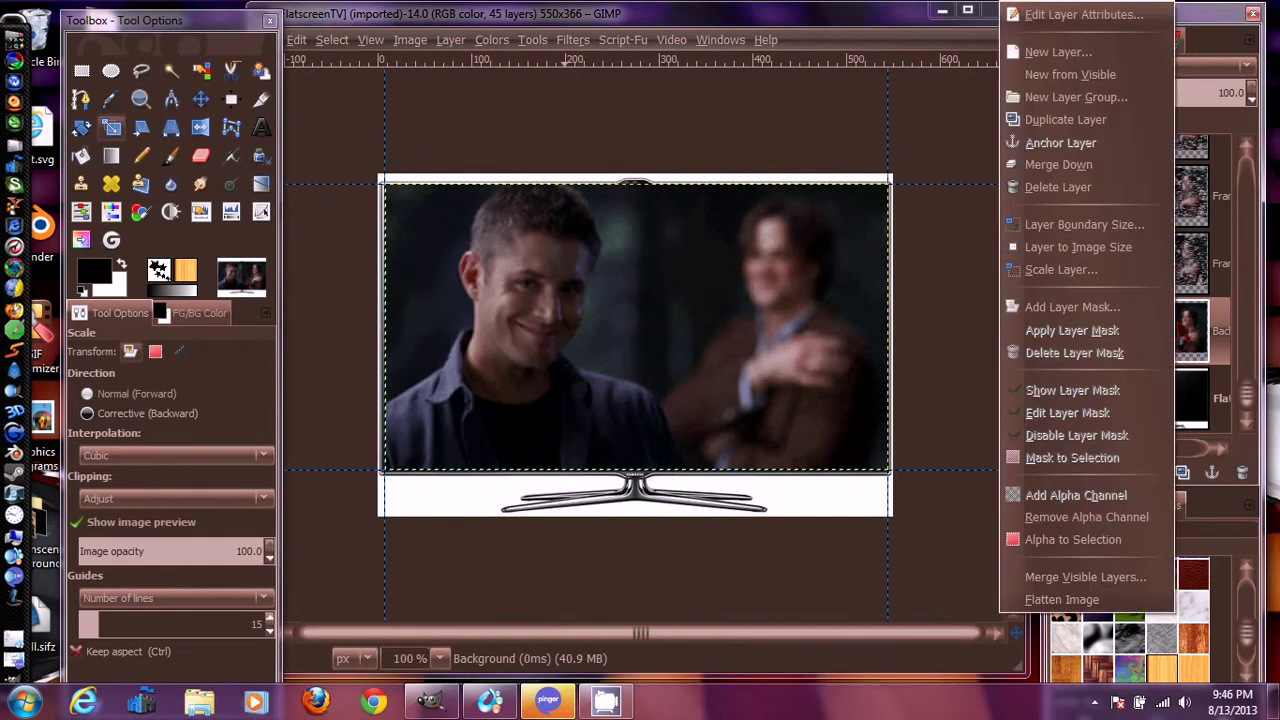
pyautogui.click(1091, 171)
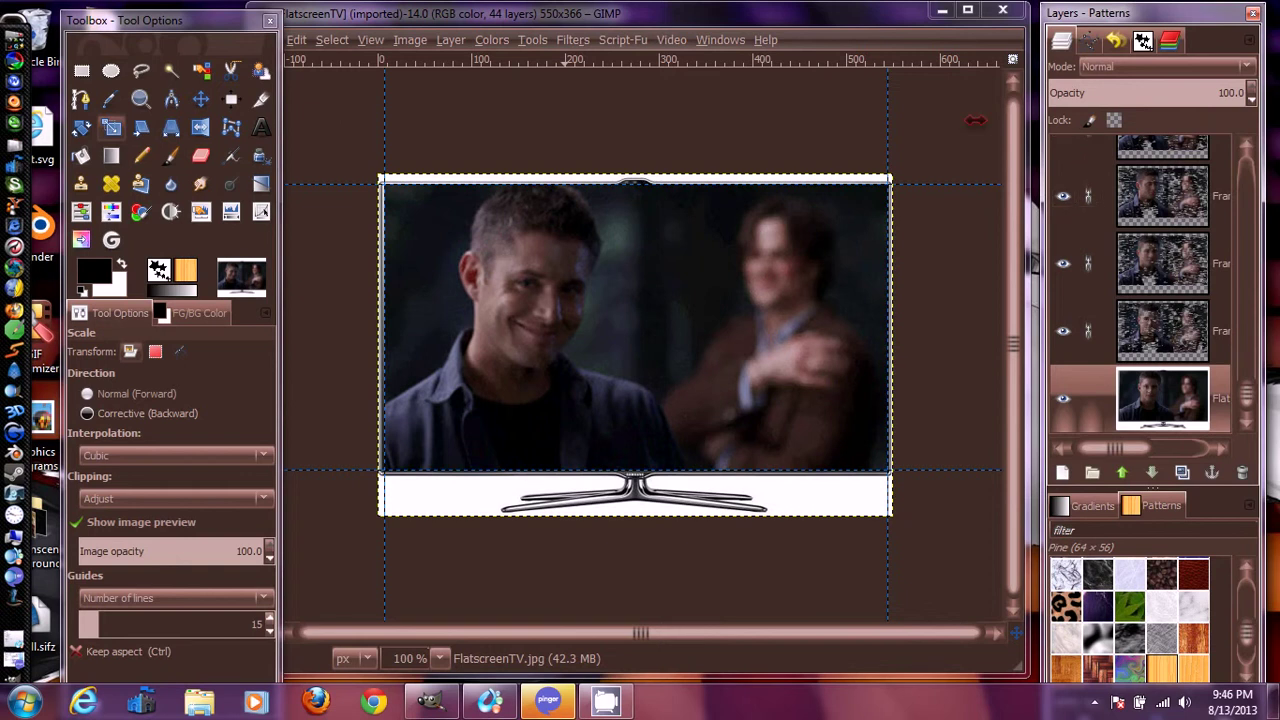
pyautogui.click(200, 99)
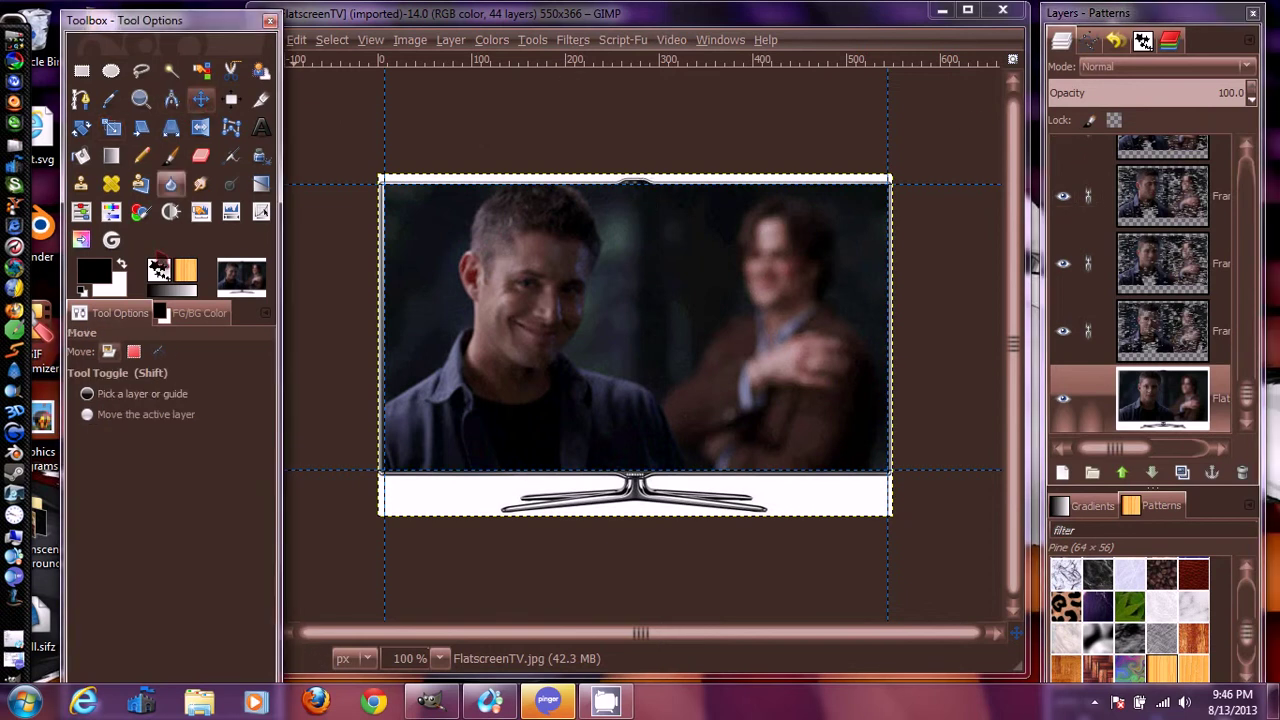
pyautogui.press('shift')
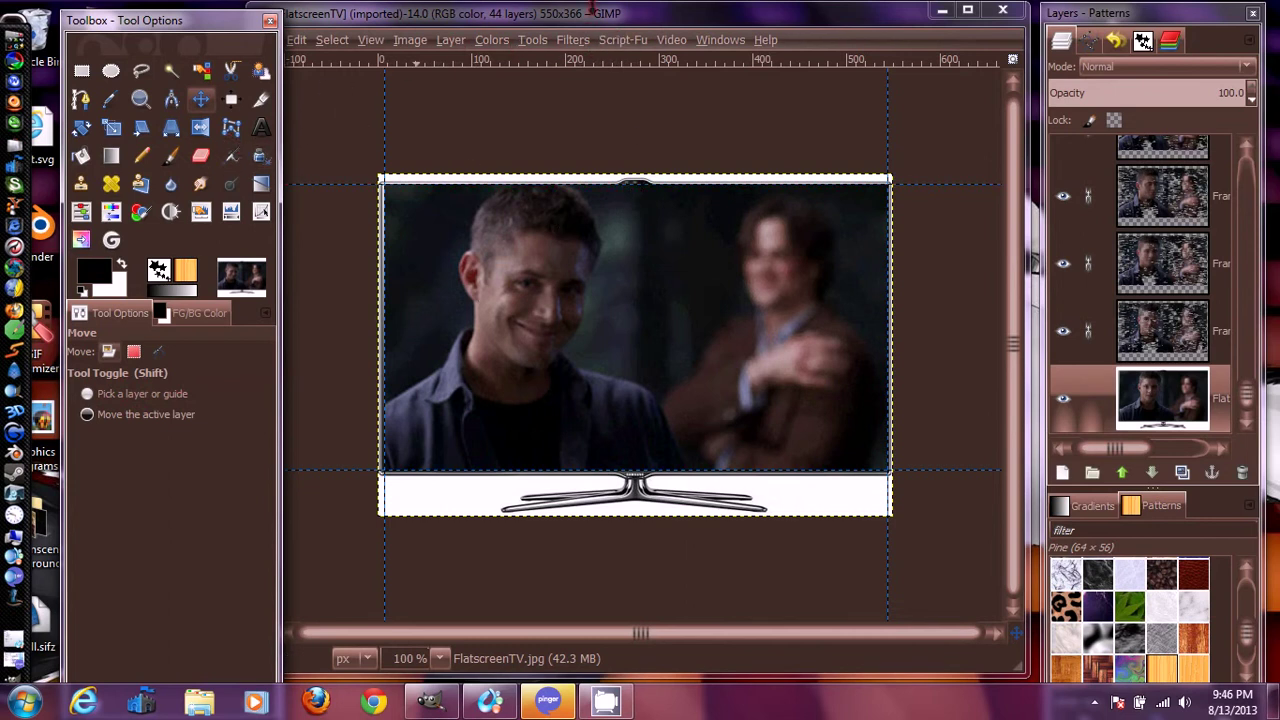
# Preview the animation inside the TV with the Playback filter, and close the preview.
pyautogui.click(573, 40)
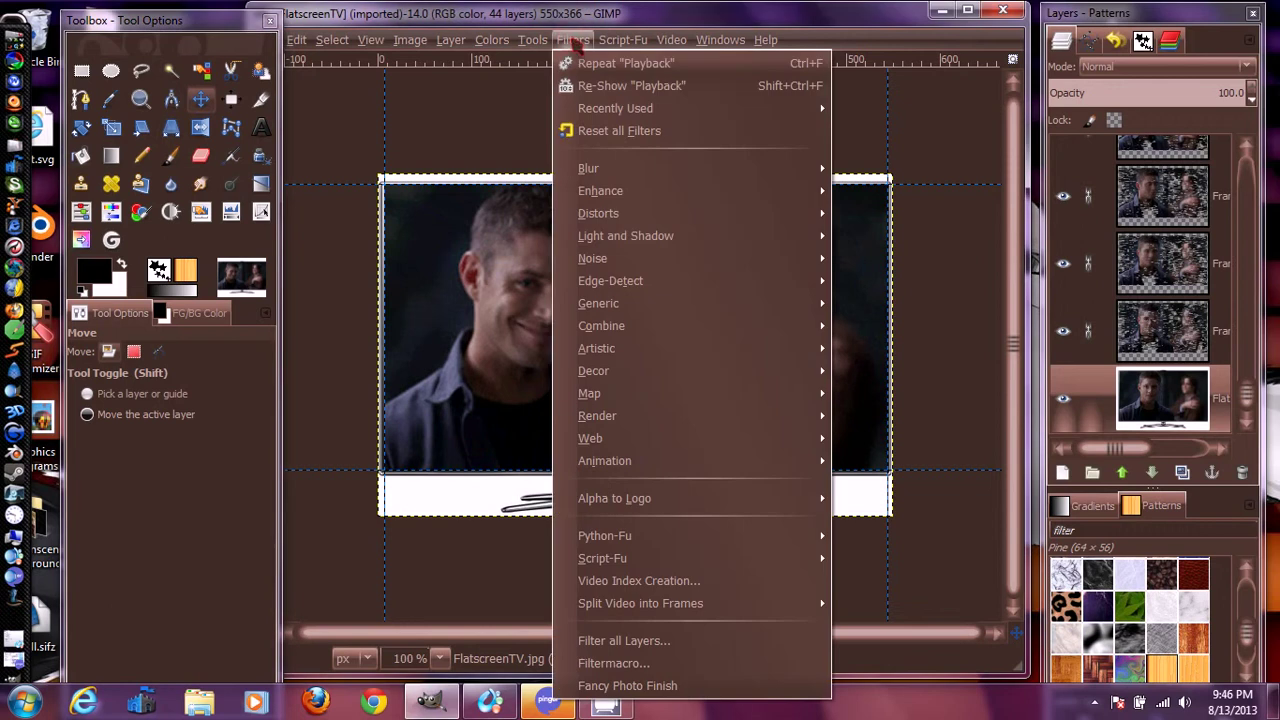
pyautogui.moveTo(648, 458)
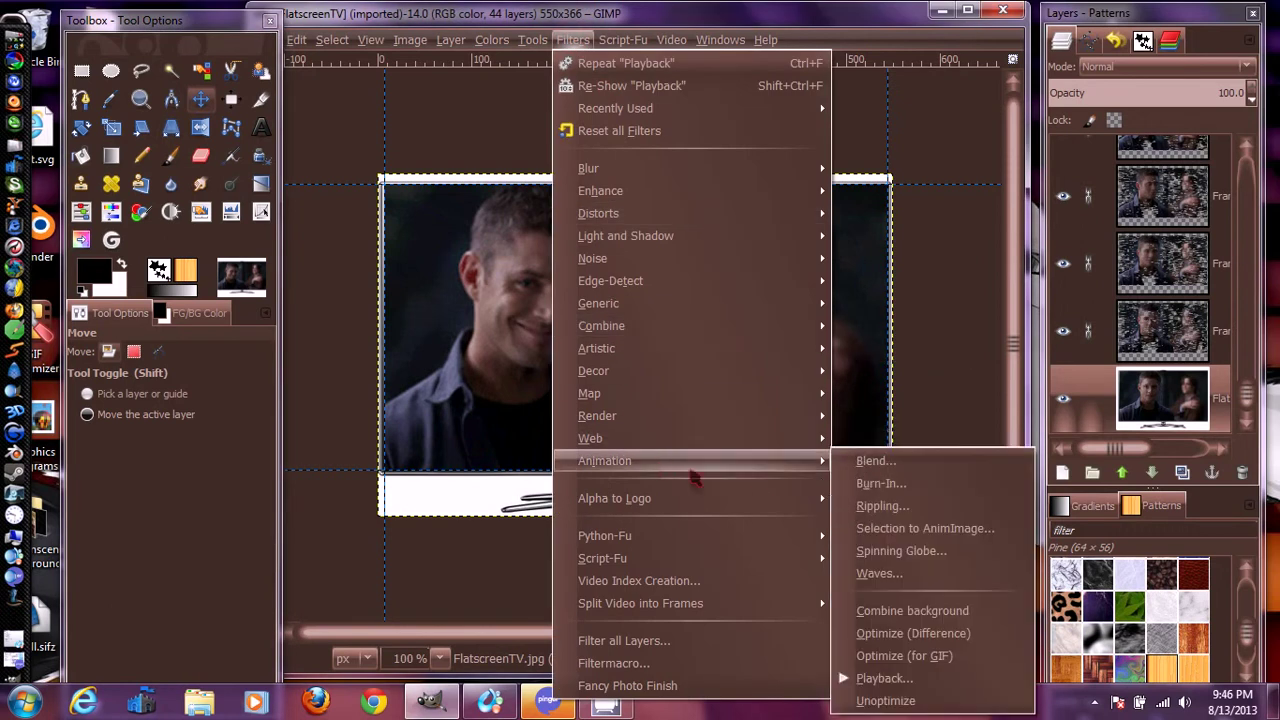
pyautogui.click(884, 678)
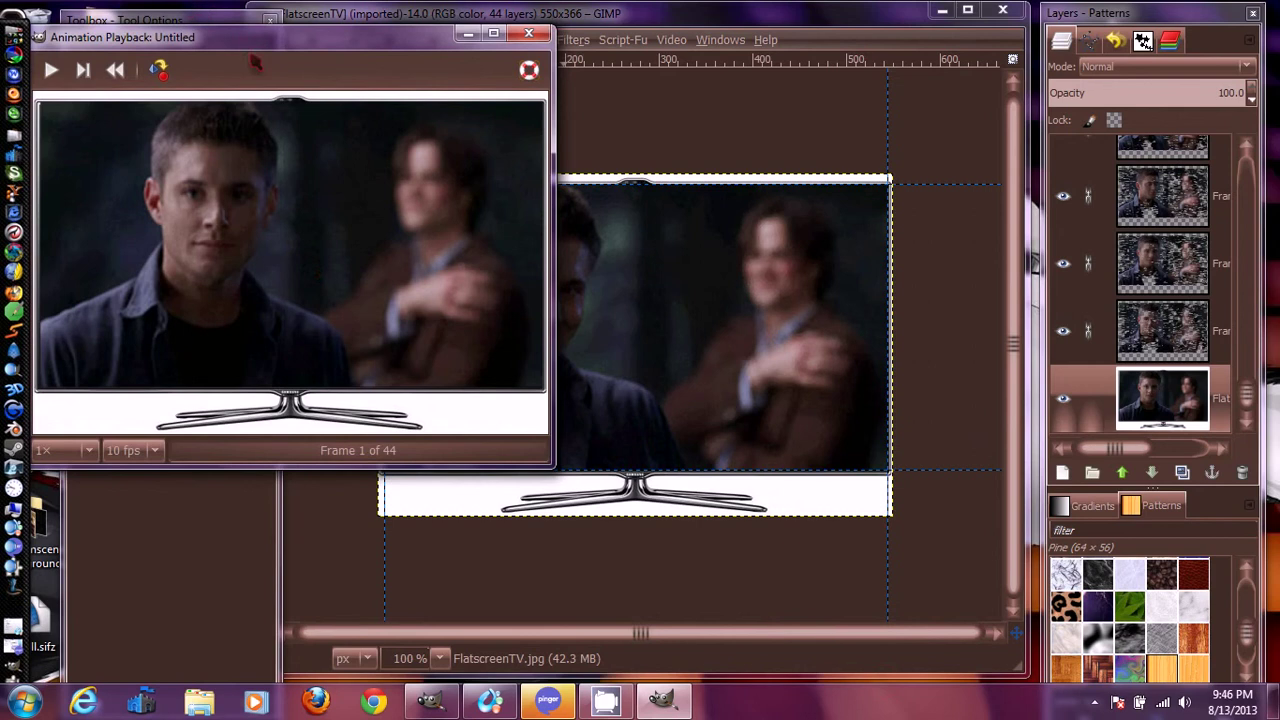
pyautogui.moveTo(262, 46); pyautogui.dragTo(656, 120)
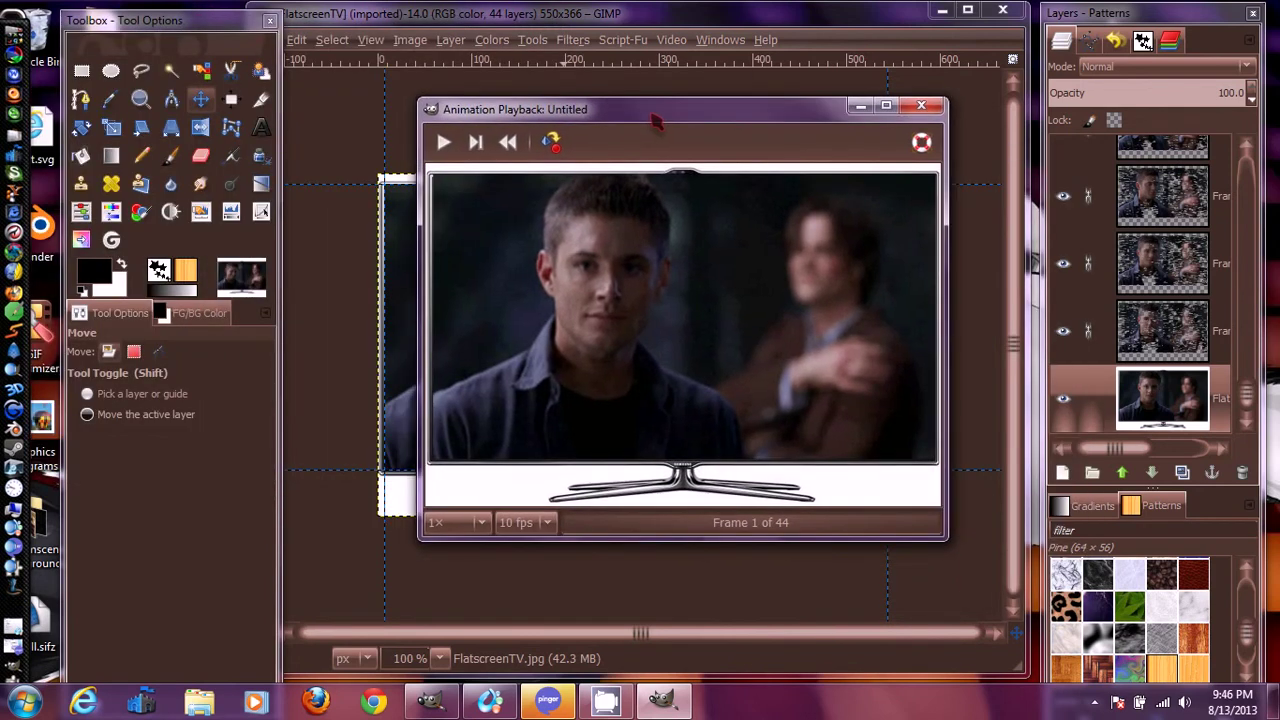
pyautogui.click(441, 146)
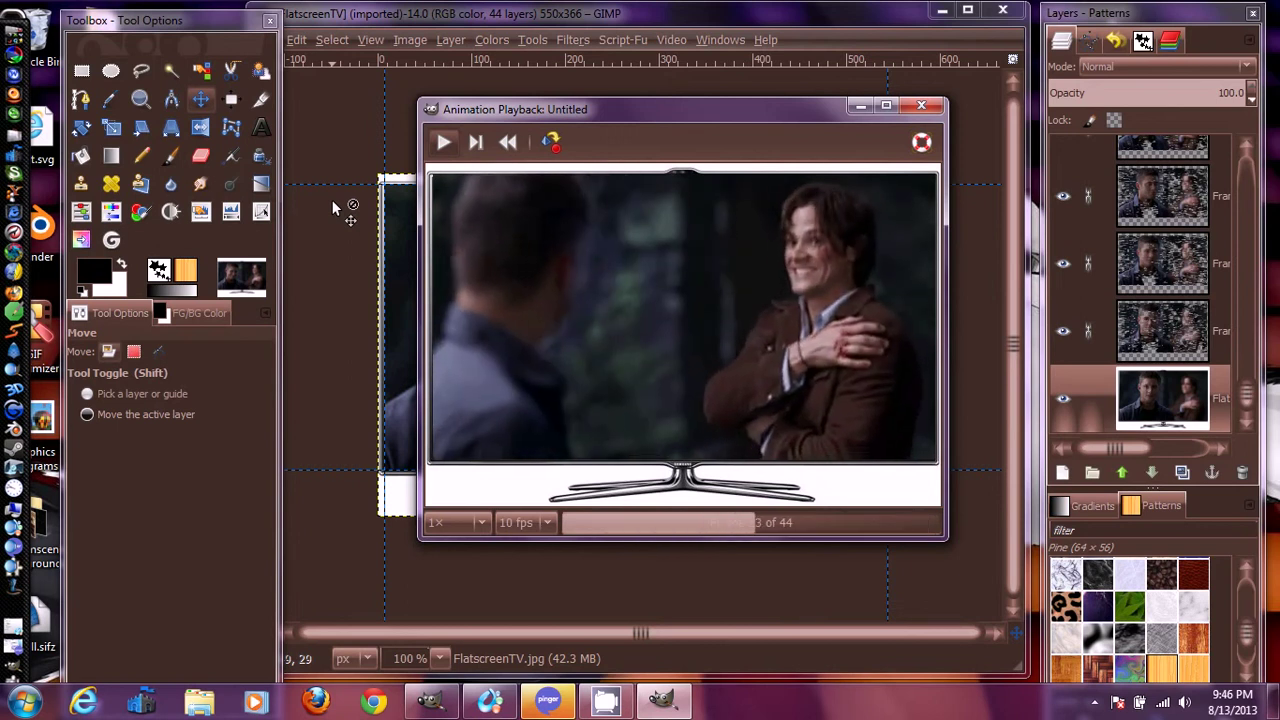
pyautogui.click(921, 106)
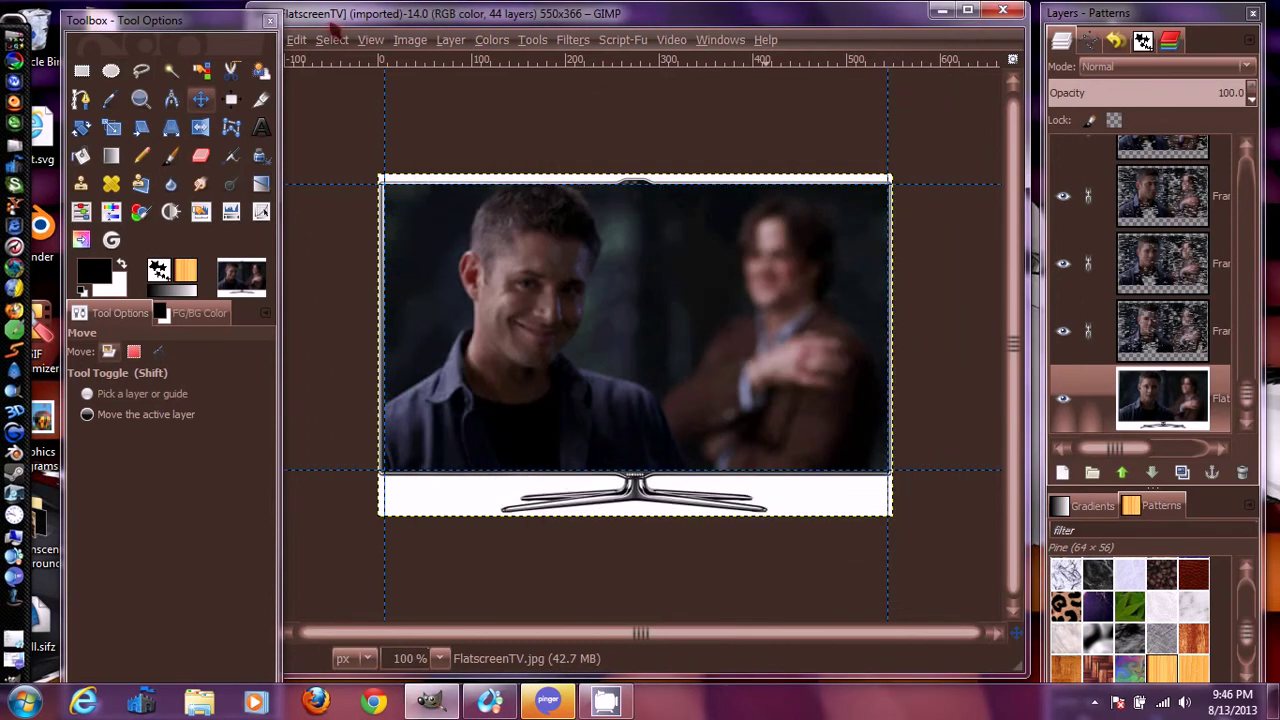
# Start exporting the image and name the export file Deaninthetv.gif.
pyautogui.moveTo(332, 22); pyautogui.dragTo(364, 22)
pyautogui.click(299, 40)
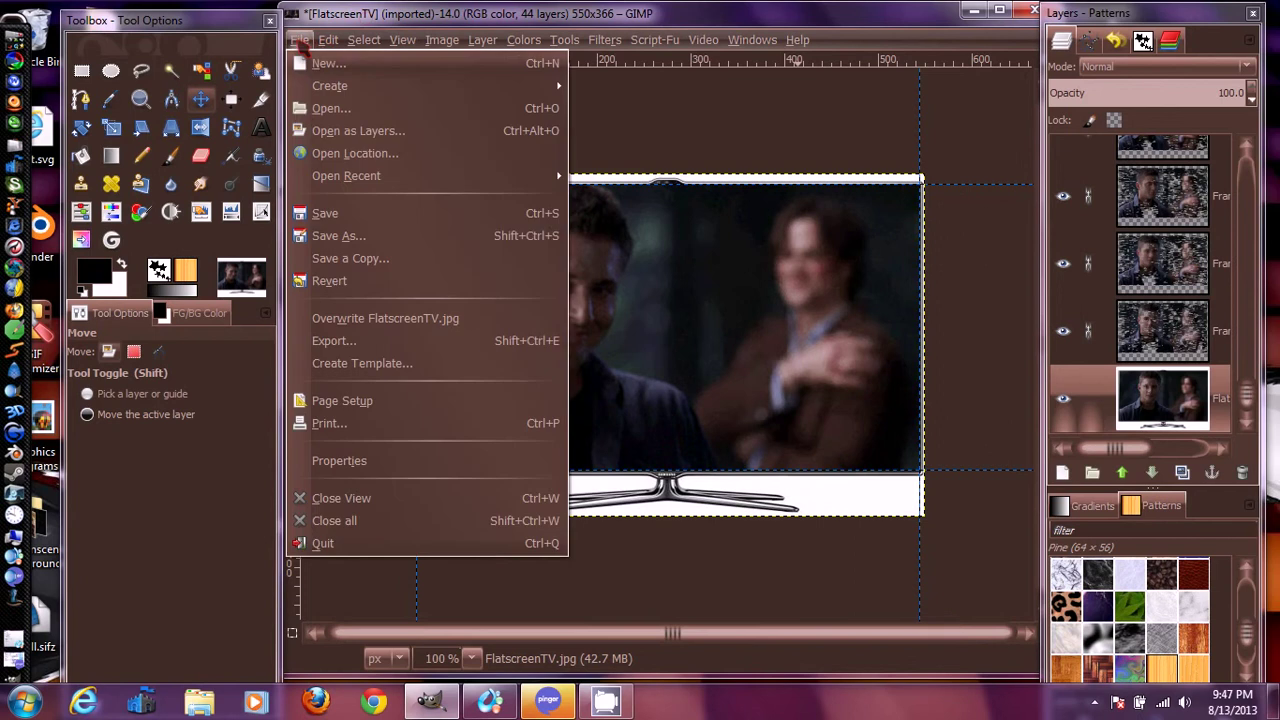
pyautogui.click(345, 346)
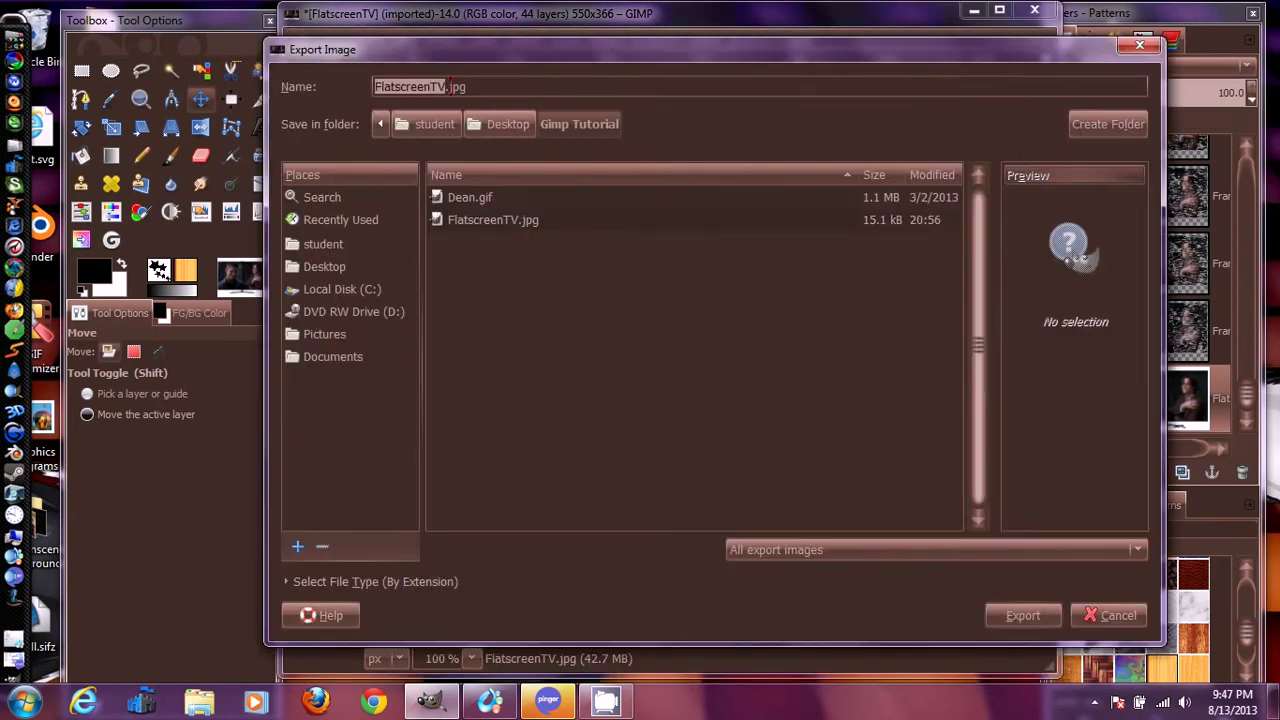
pyautogui.click(445, 87)
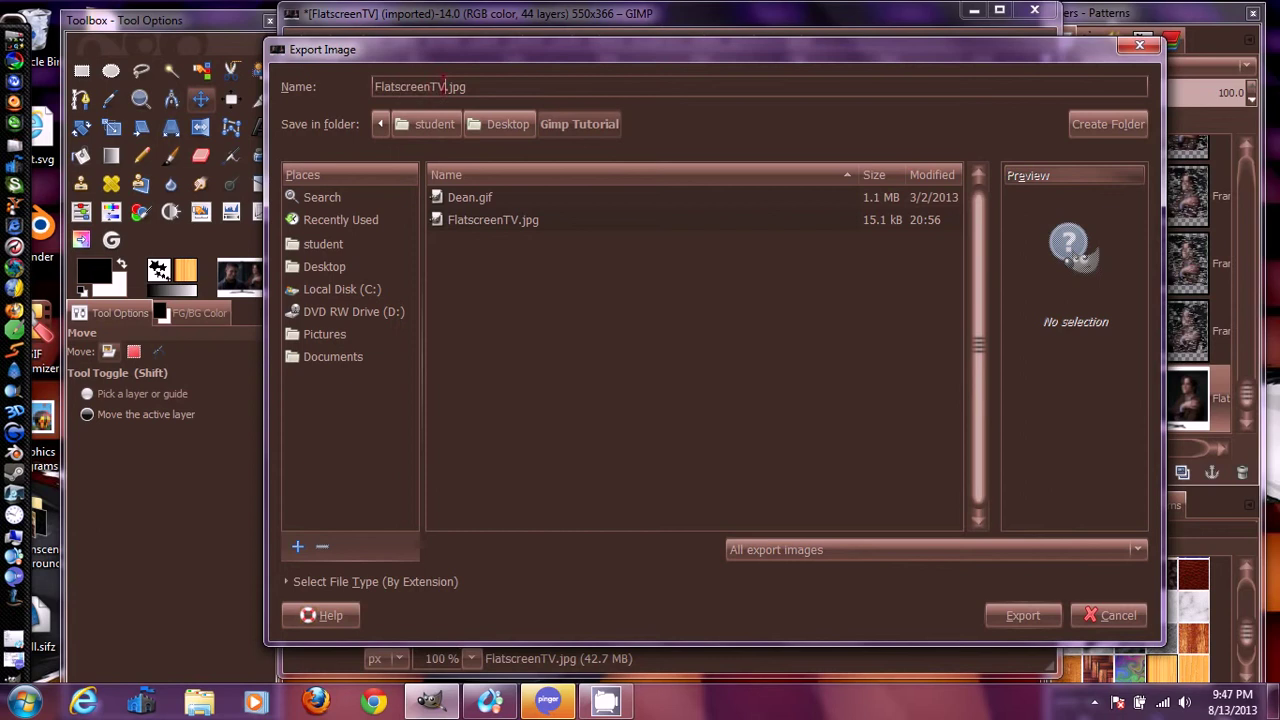
pyautogui.press('BackSpace')
pyautogui.press('BackSpace')
pyautogui.press('BackSpace')
pyautogui.press('BackSpace')
pyautogui.press('BackSpace')
pyautogui.press('BackSpace')
pyautogui.press('BackSpace')
pyautogui.press('BackSpace')
pyautogui.press('BackSpace')
pyautogui.press('BackSpace')
pyautogui.press('BackSpace')
pyautogui.press('BackSpace')
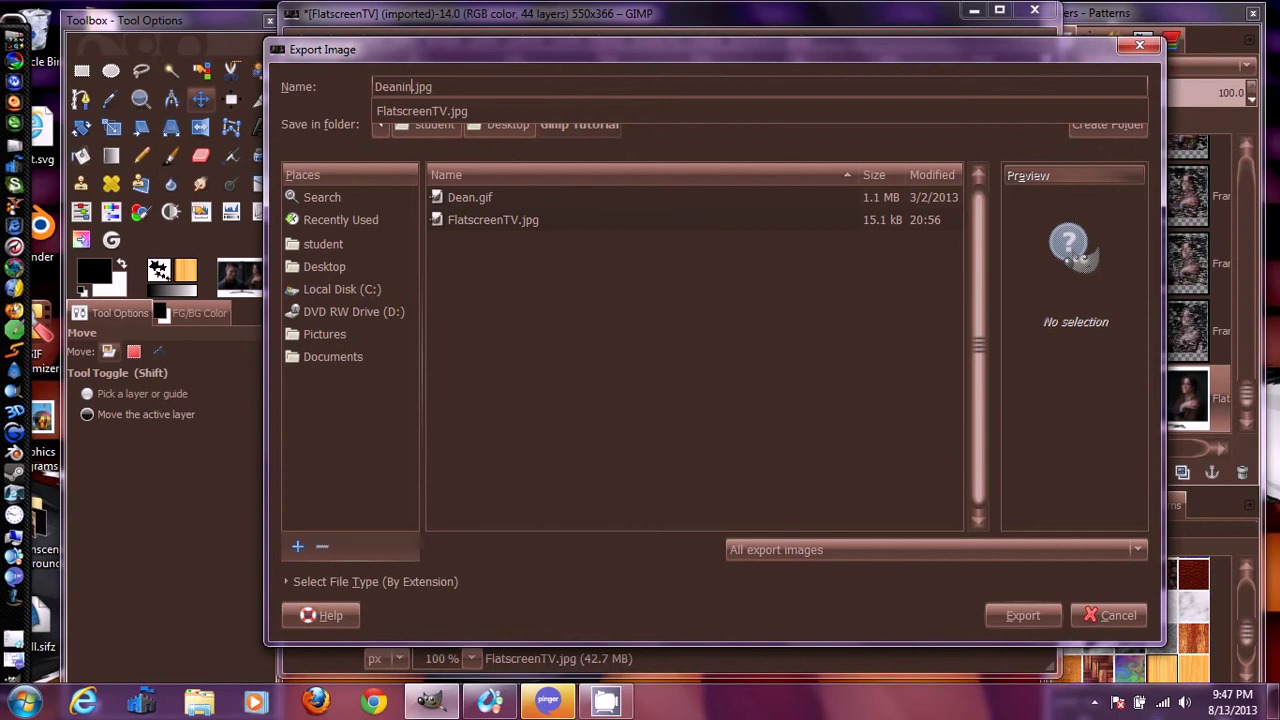
pyautogui.write('Deaninthetv')
pyautogui.click(470, 87)
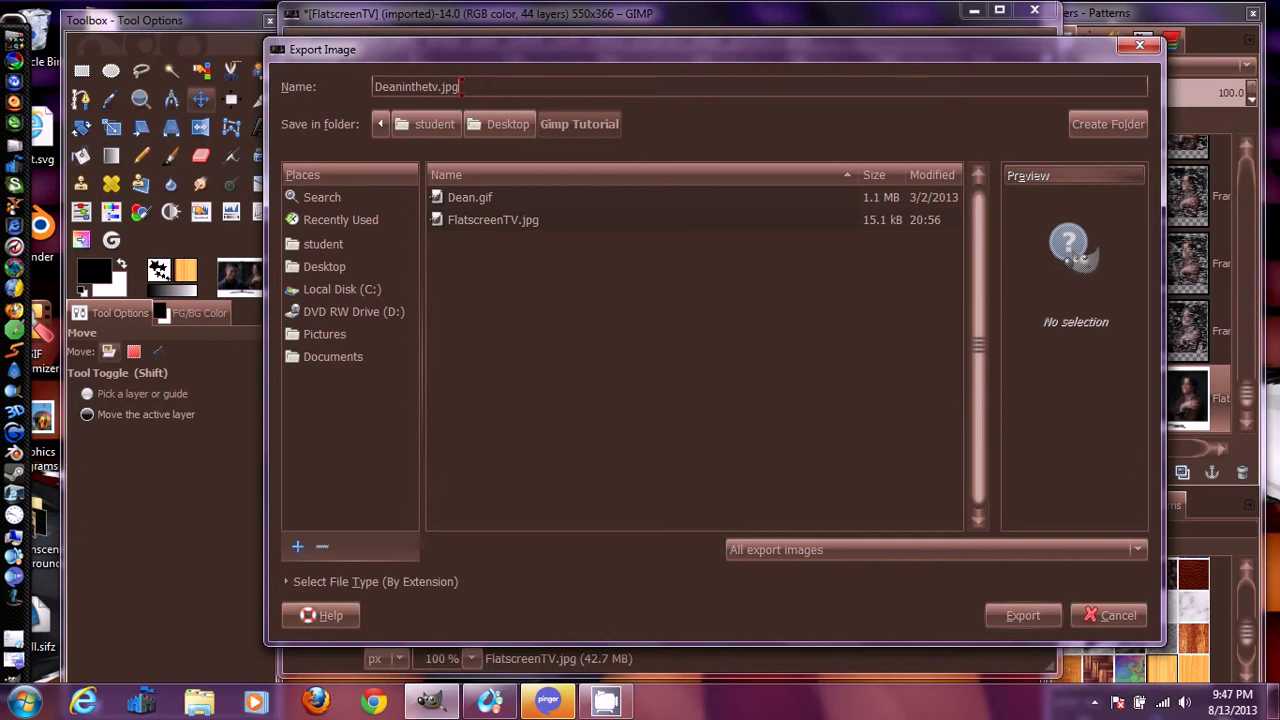
pyautogui.press('BackSpace')
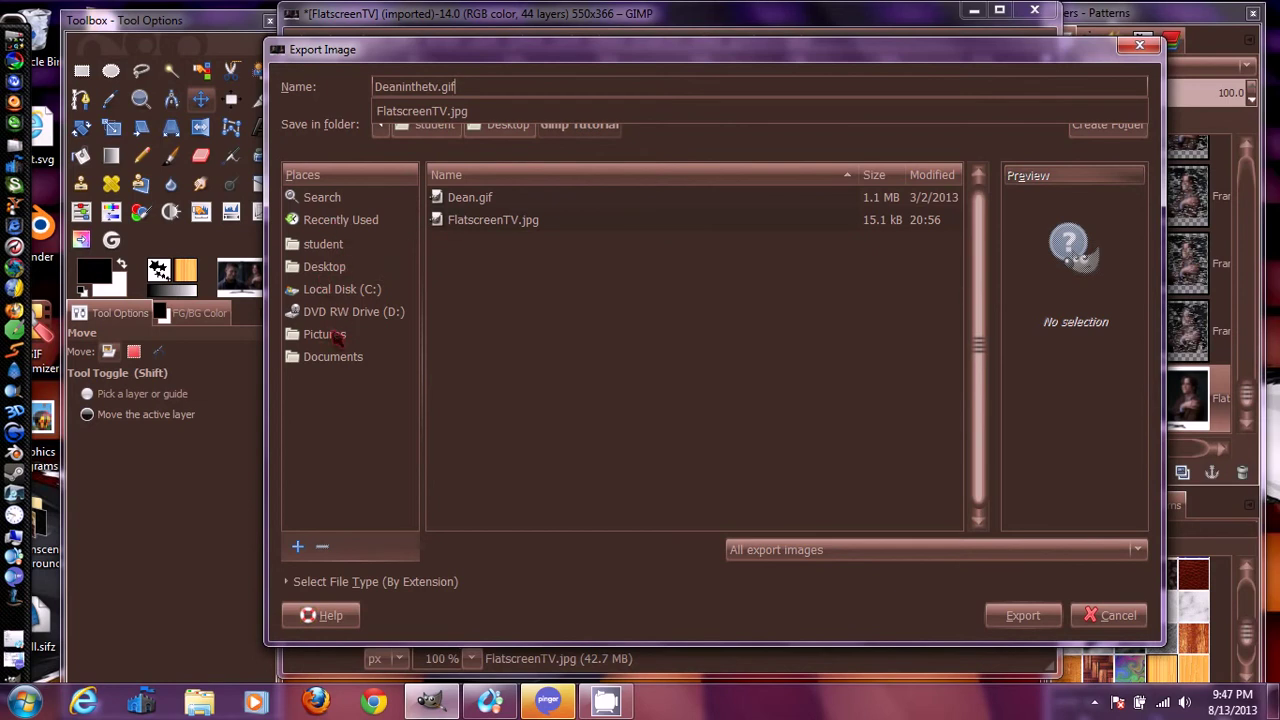
# Export the GIF to the Gimp Tutorial folder on the Desktop as an animation that loops forever.
pyautogui.click(333, 272)
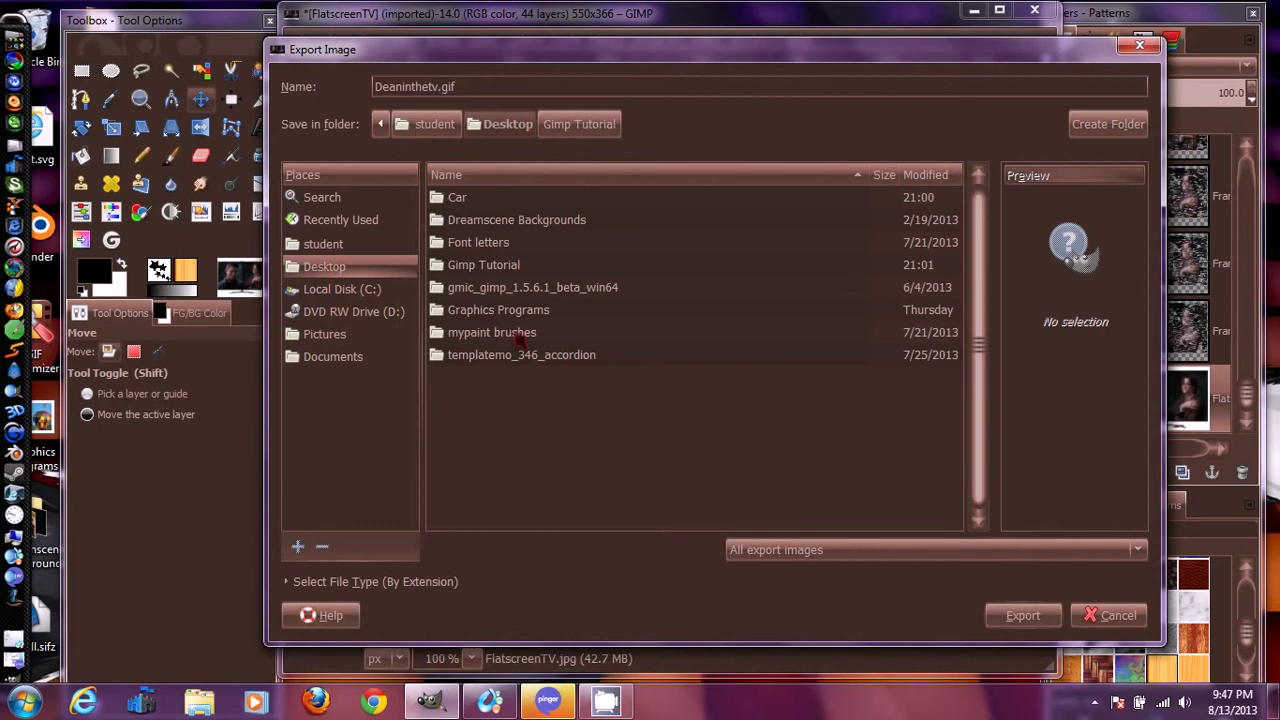
pyautogui.doubleClick(500, 270)
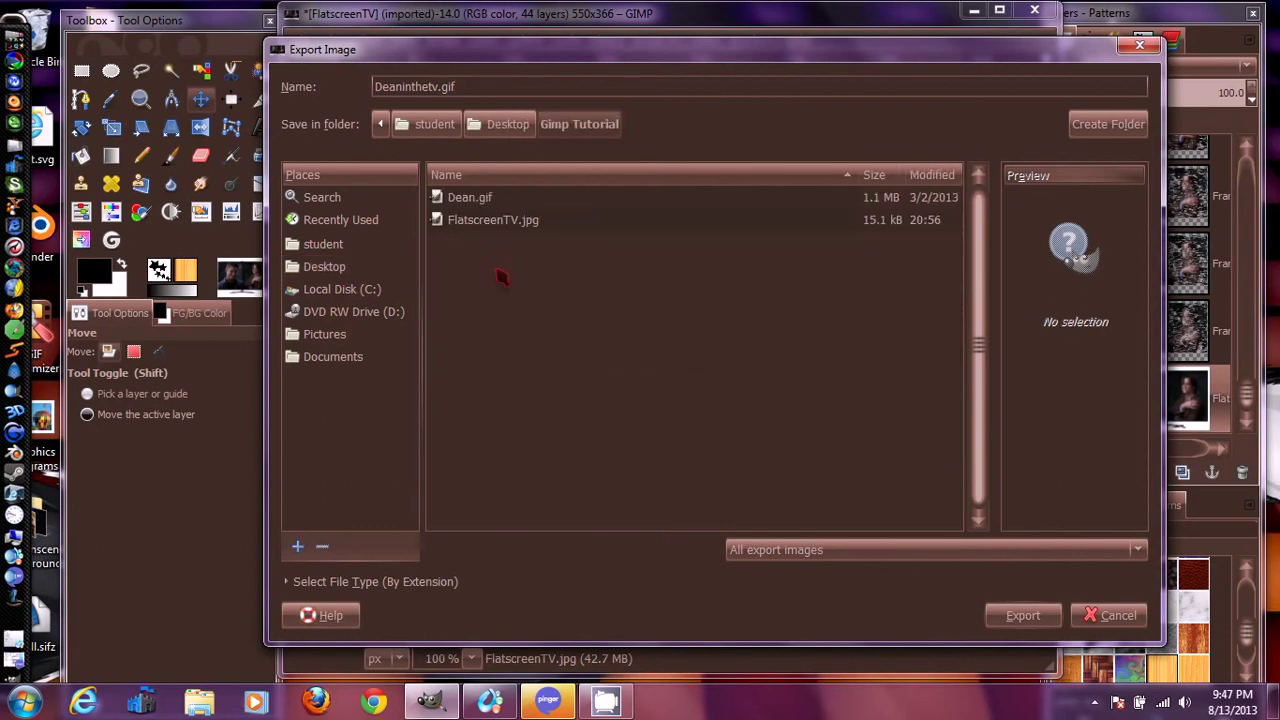
pyautogui.click(1018, 618)
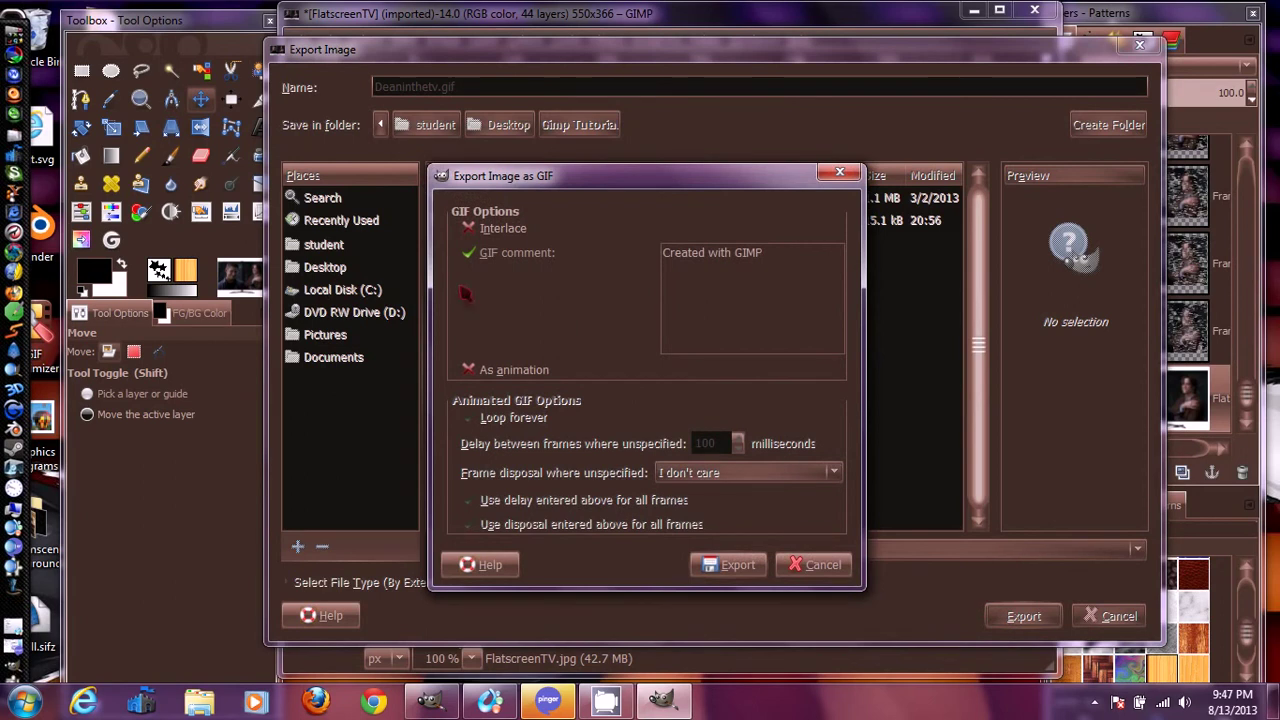
pyautogui.click(523, 380)
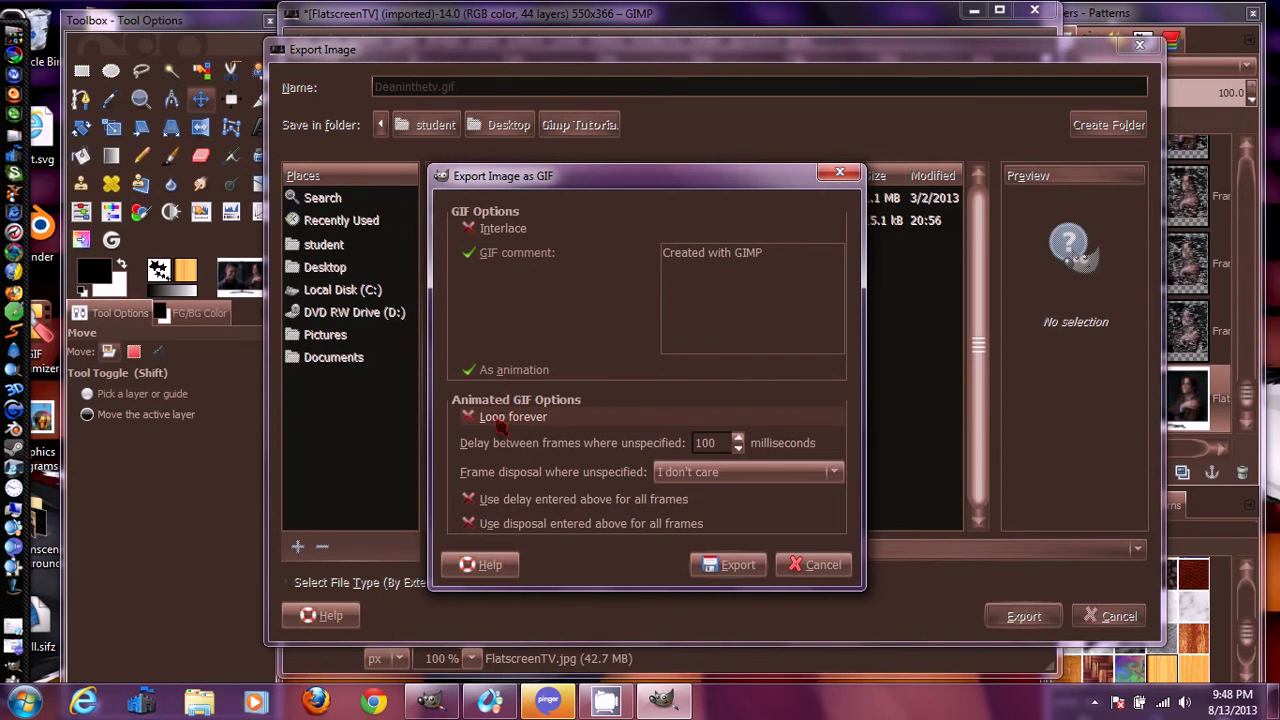
pyautogui.click(495, 424)
pyautogui.click(727, 566)
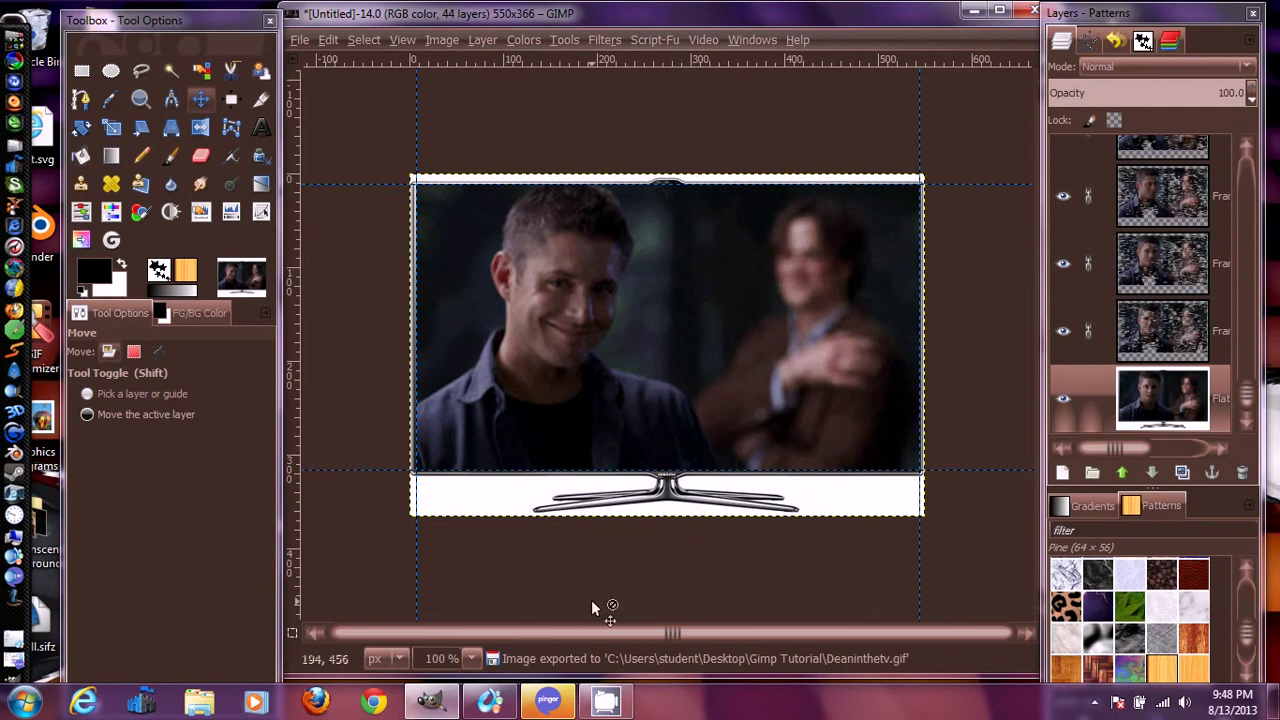
# View Deaninthetv.gif from the Gimp Tutorial desktop folder in Internet Explorer, and return to GIMP after closing both windows.
pyautogui.click(975, 10)
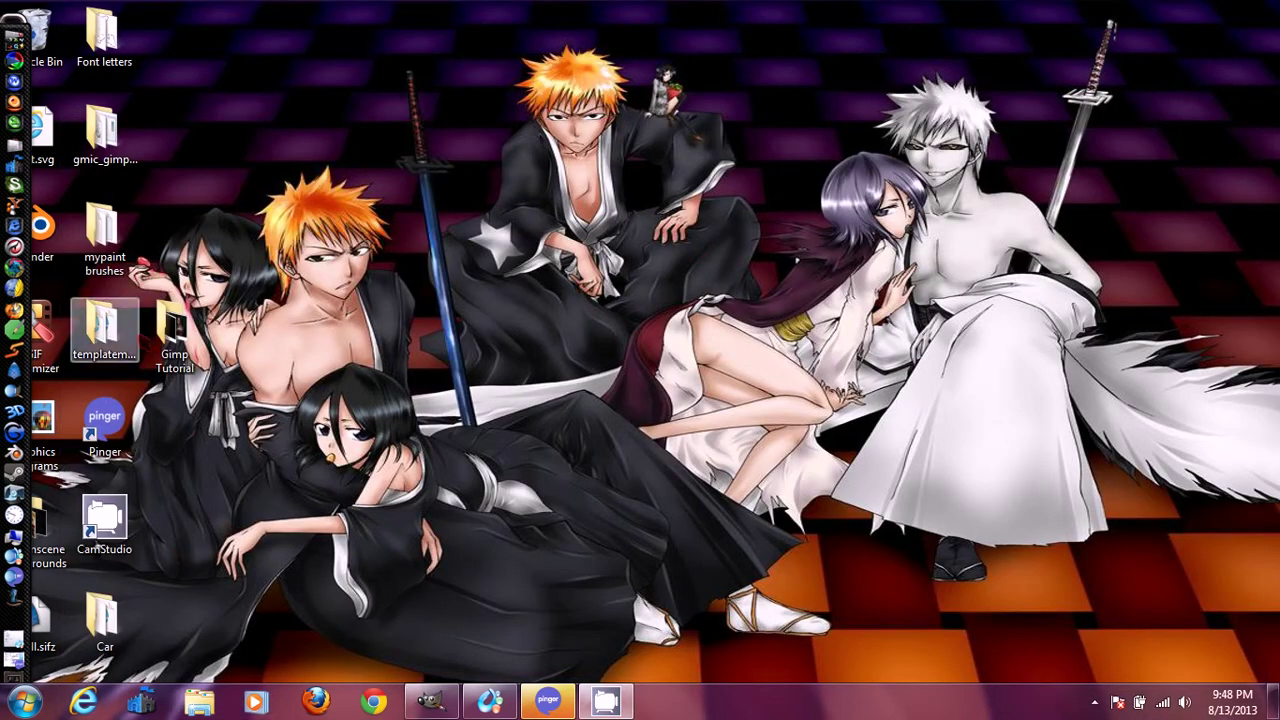
pyautogui.doubleClick(170, 329)
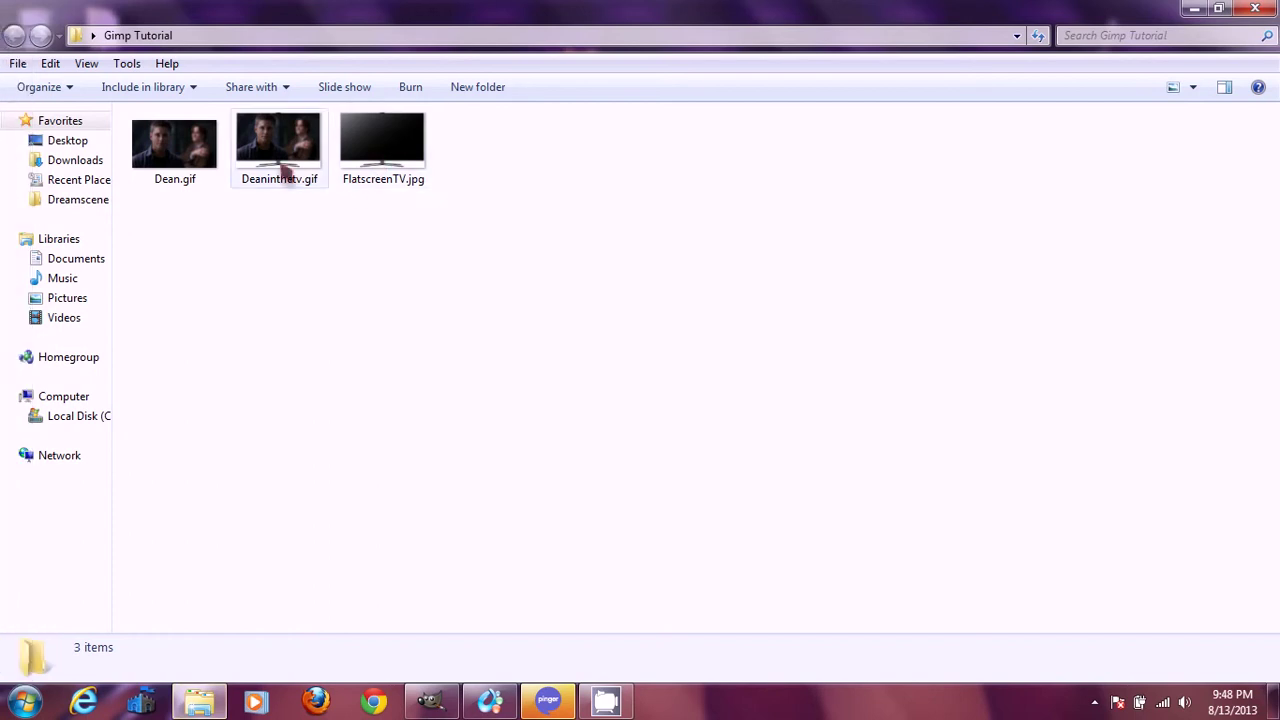
pyautogui.rightClick(286, 172)
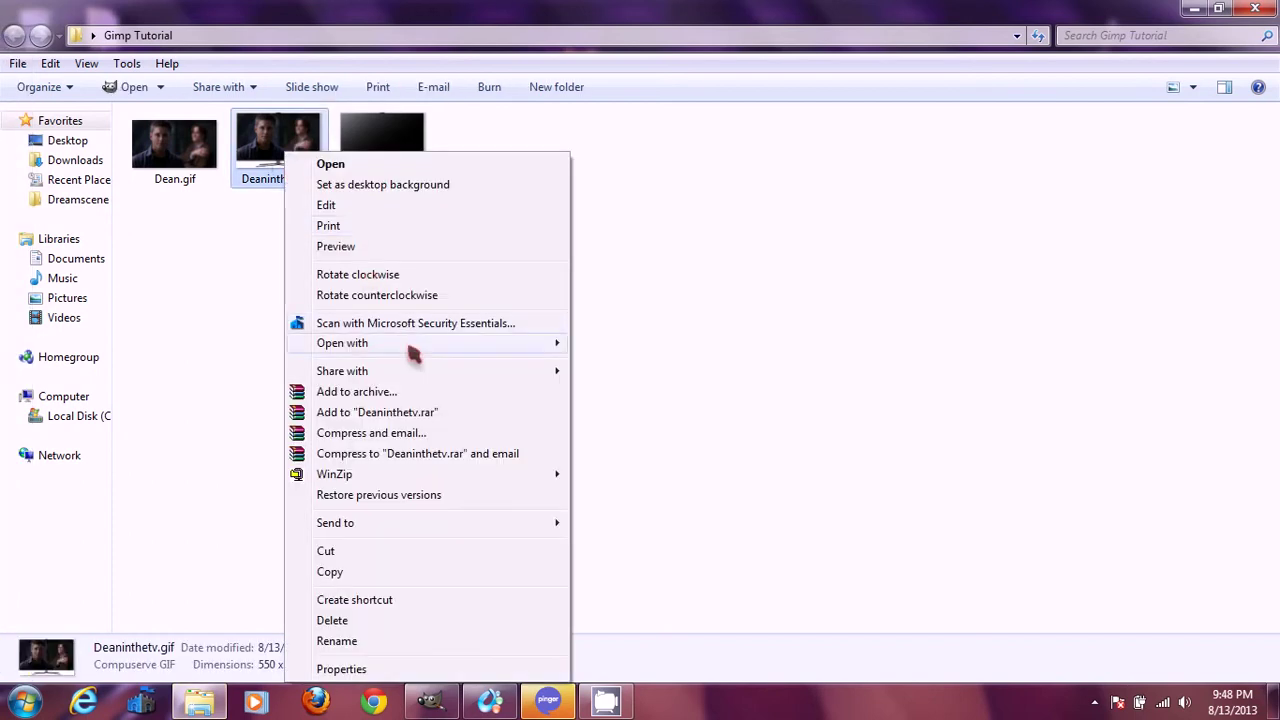
pyautogui.moveTo(412, 344)
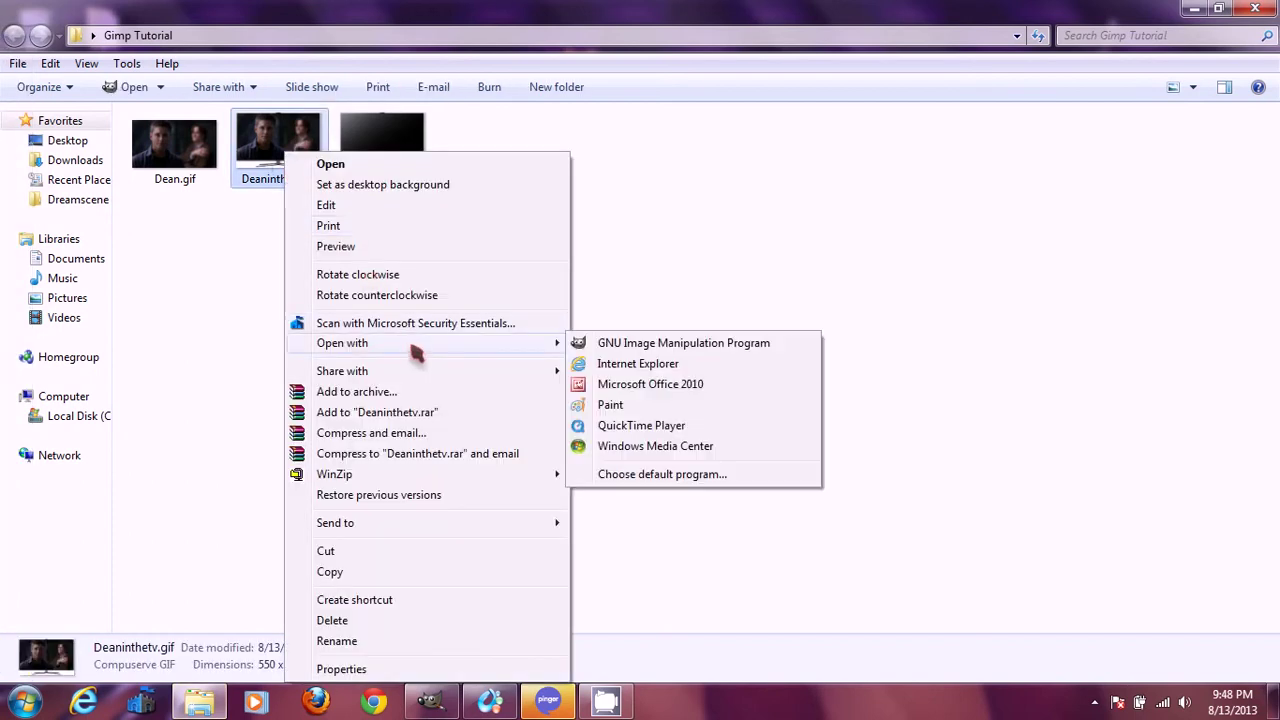
pyautogui.click(686, 366)
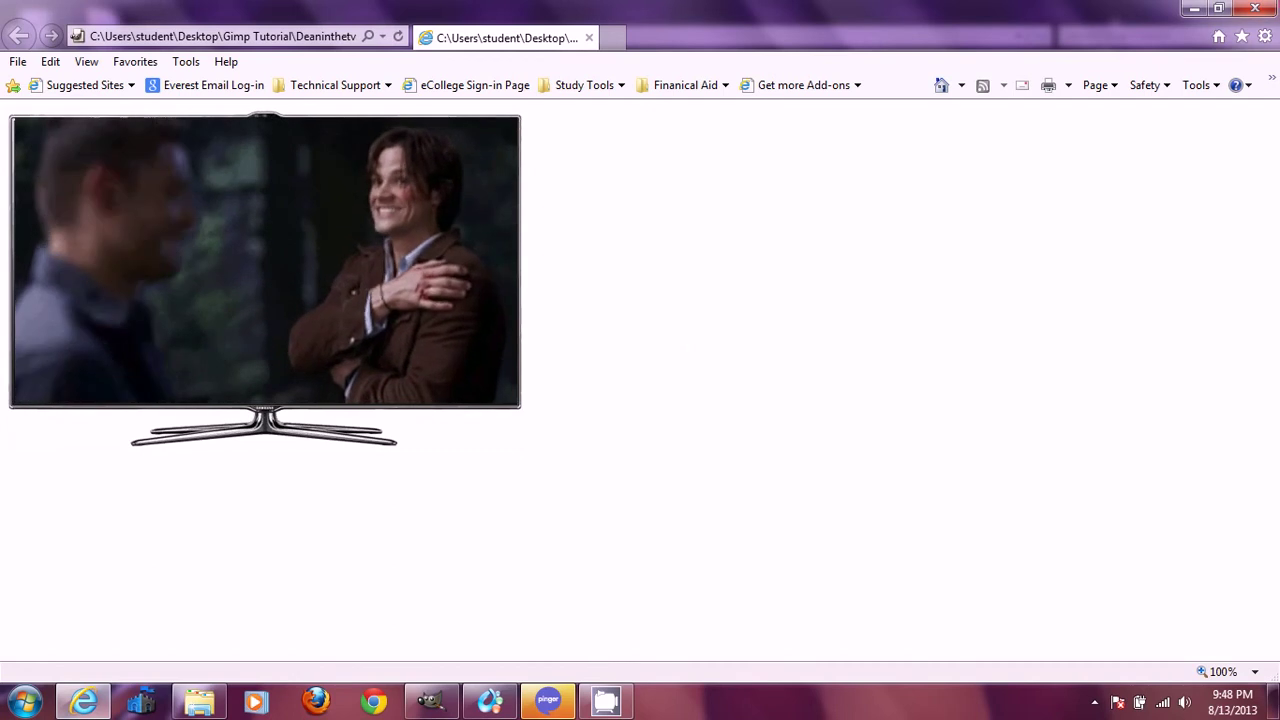
pyautogui.press('super+Down')
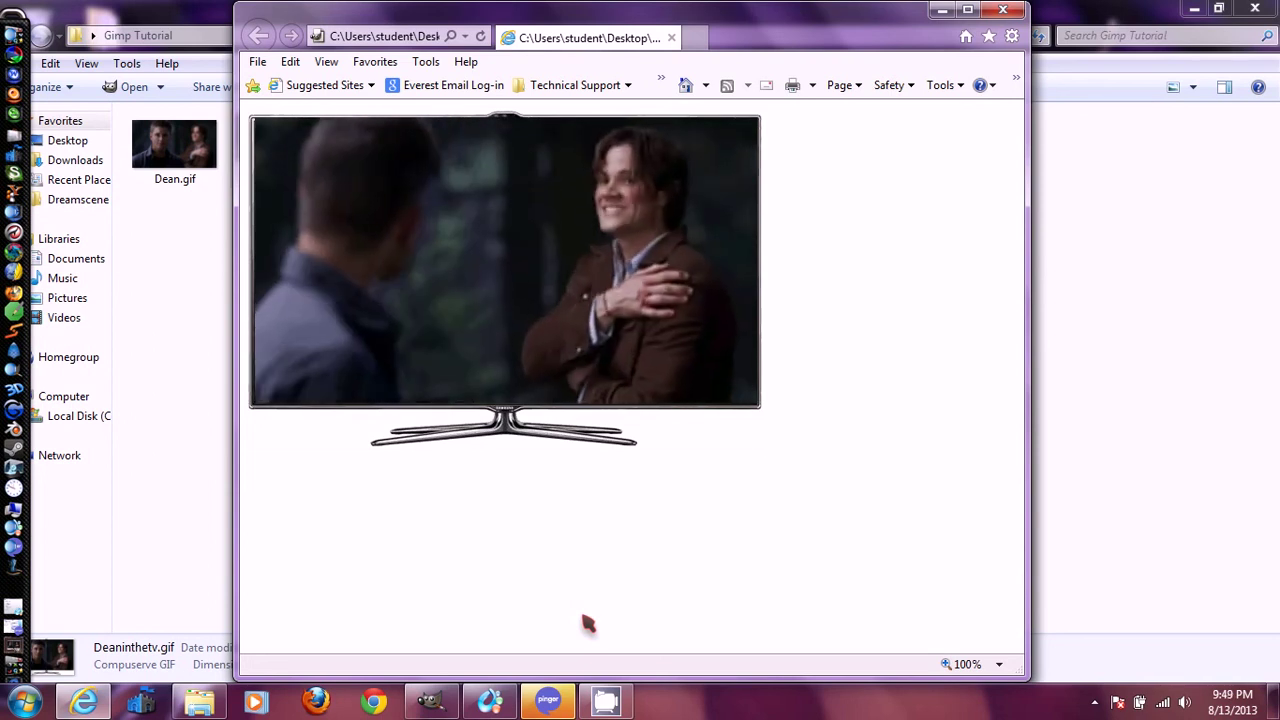
pyautogui.click(1010, 10)
pyautogui.click(1255, 10)
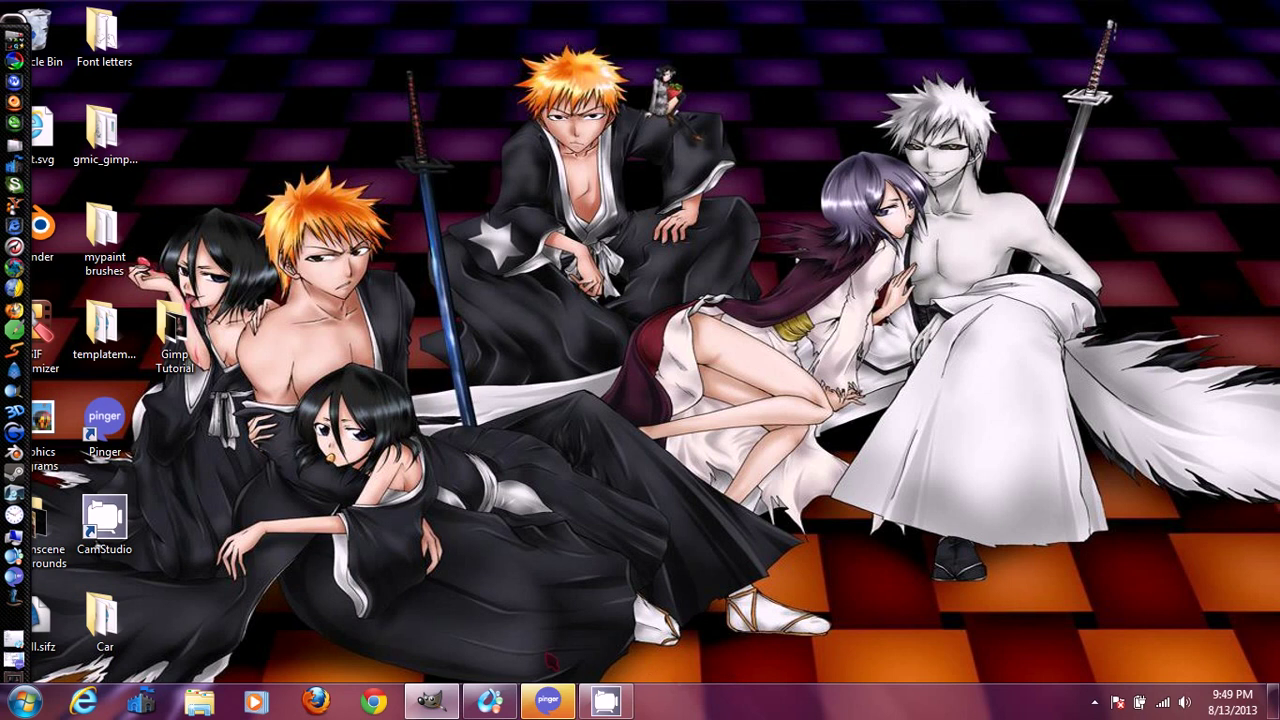
pyautogui.click(431, 700)
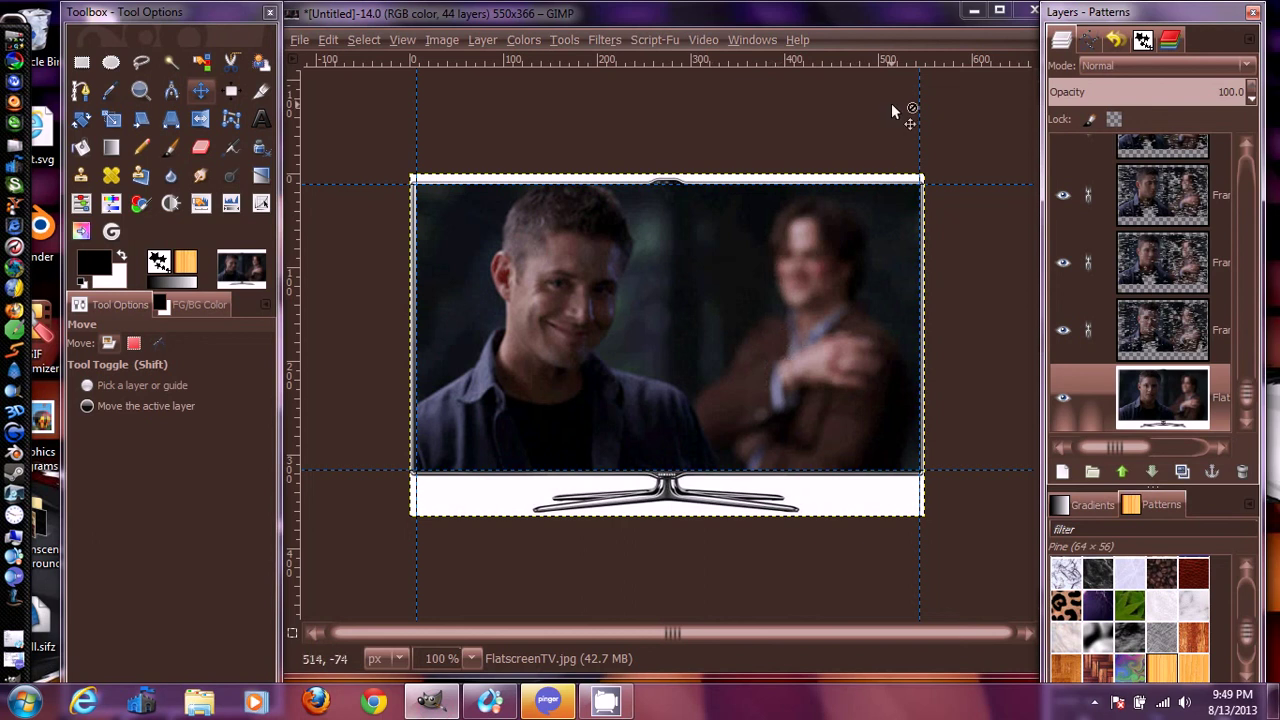